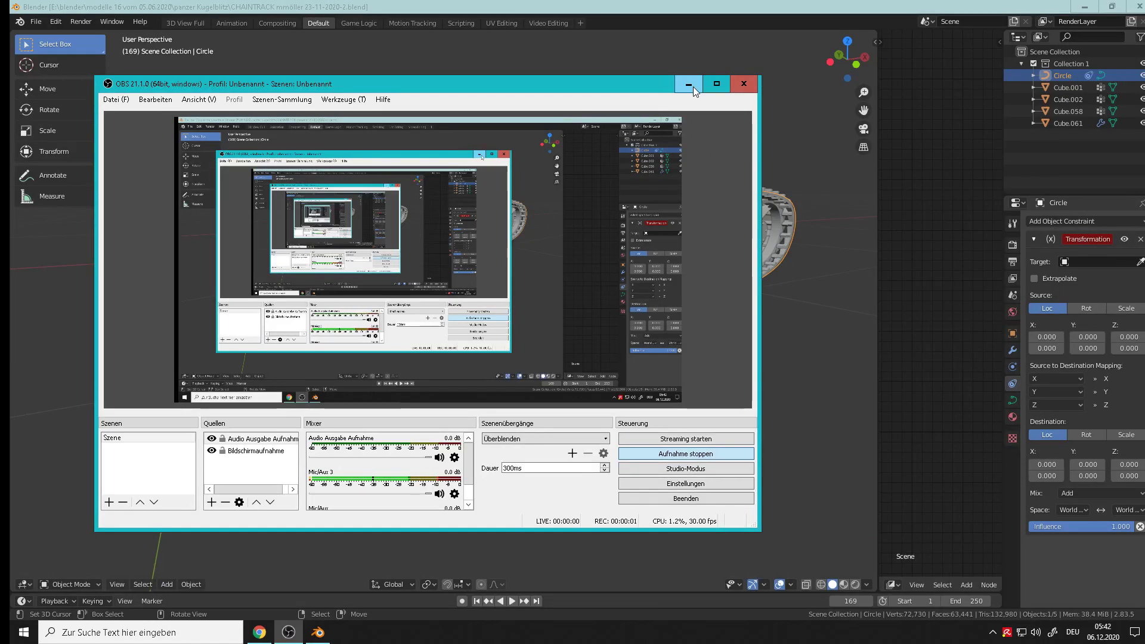
# Try sliding the track's Circle curve along the global X axis to check how the track links run
pyautogui.click(692, 87)
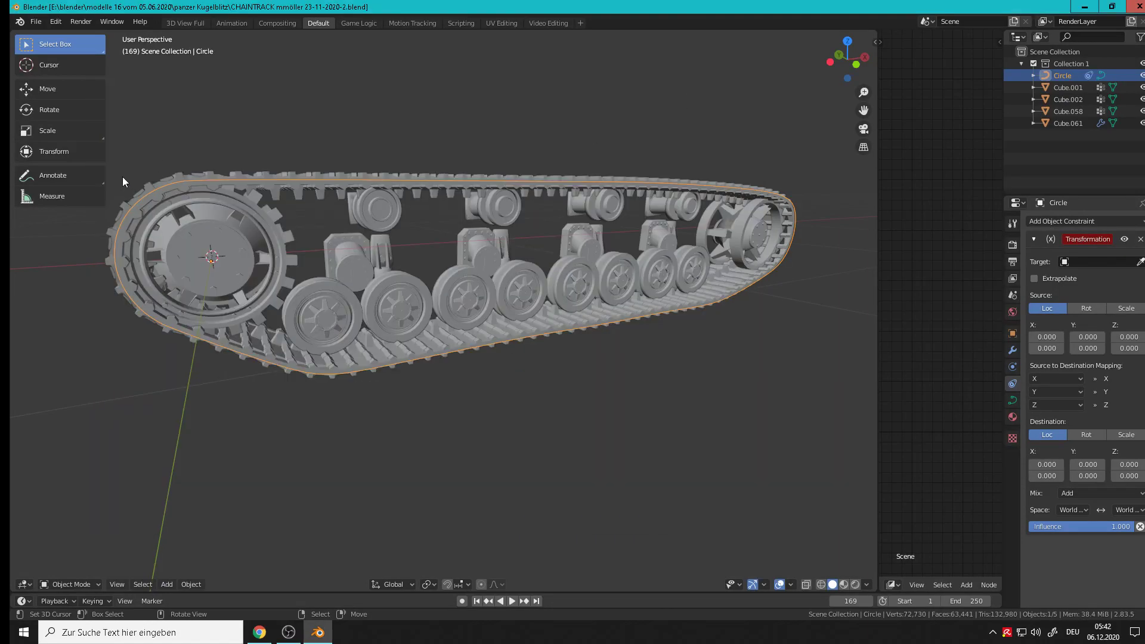
pyautogui.moveTo(216, 431); pyautogui.dragTo(349, 356, button='middle')
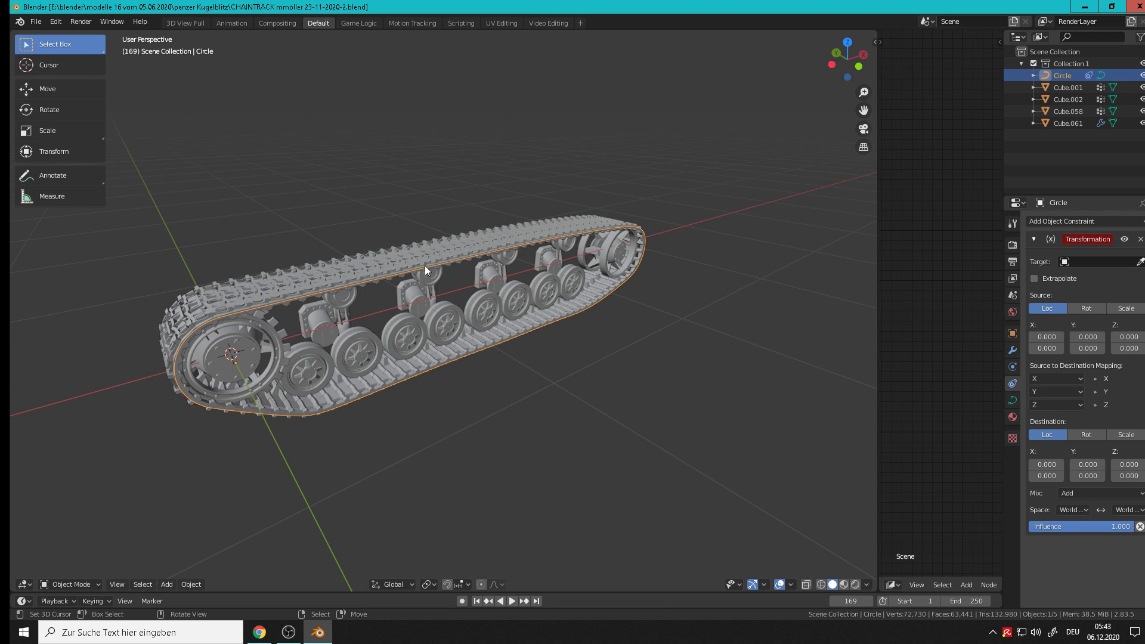
pyautogui.press('g')
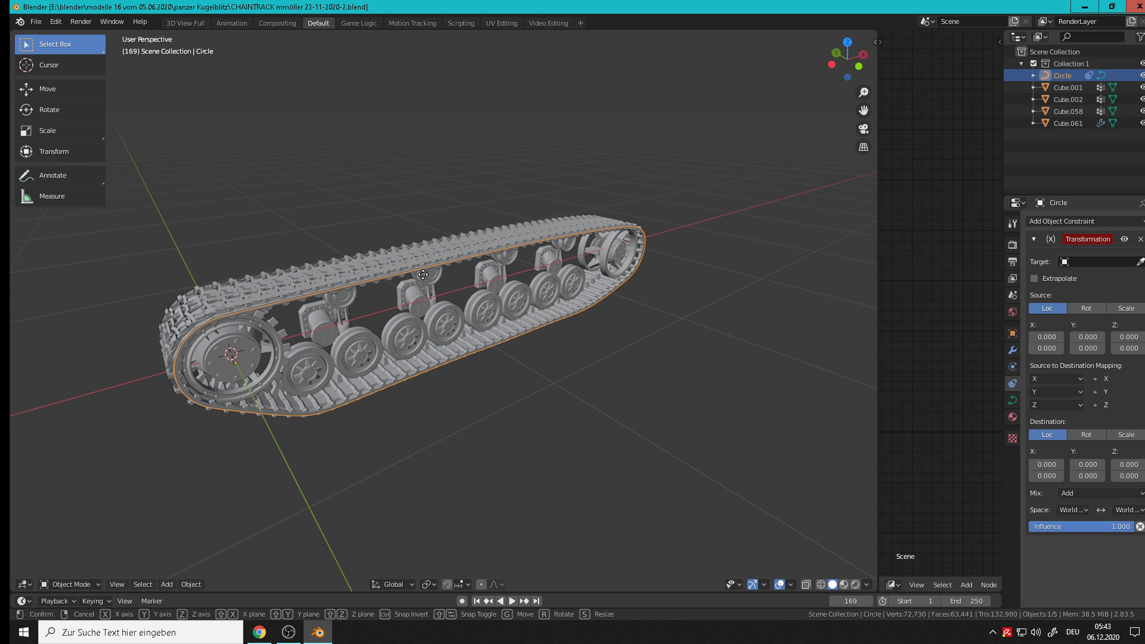
pyautogui.press('x')
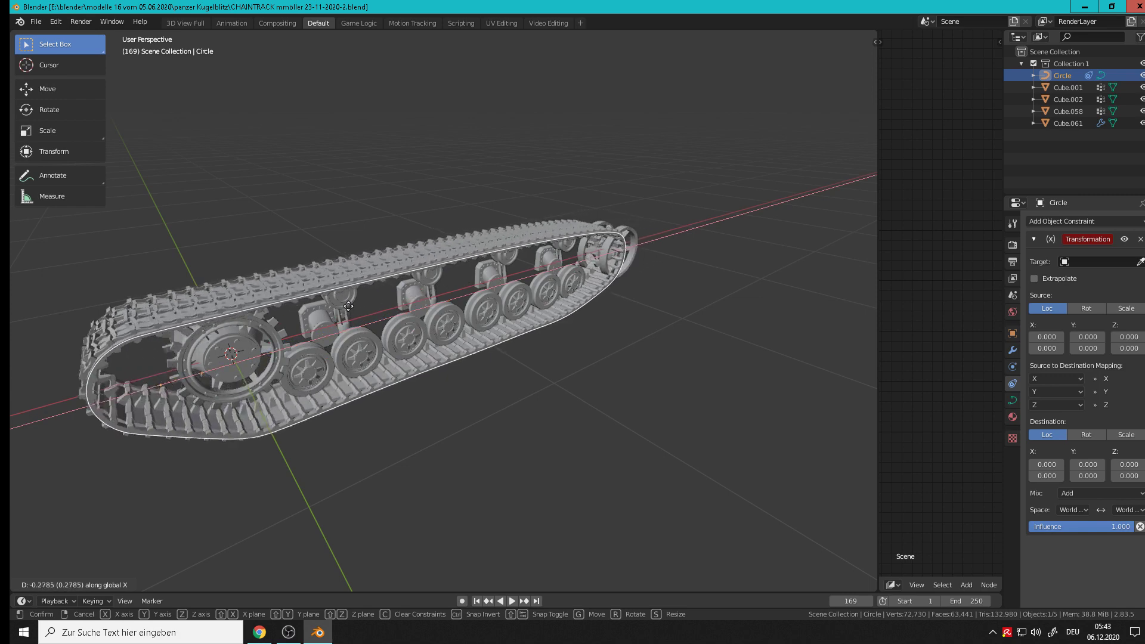
pyautogui.click(446, 291)
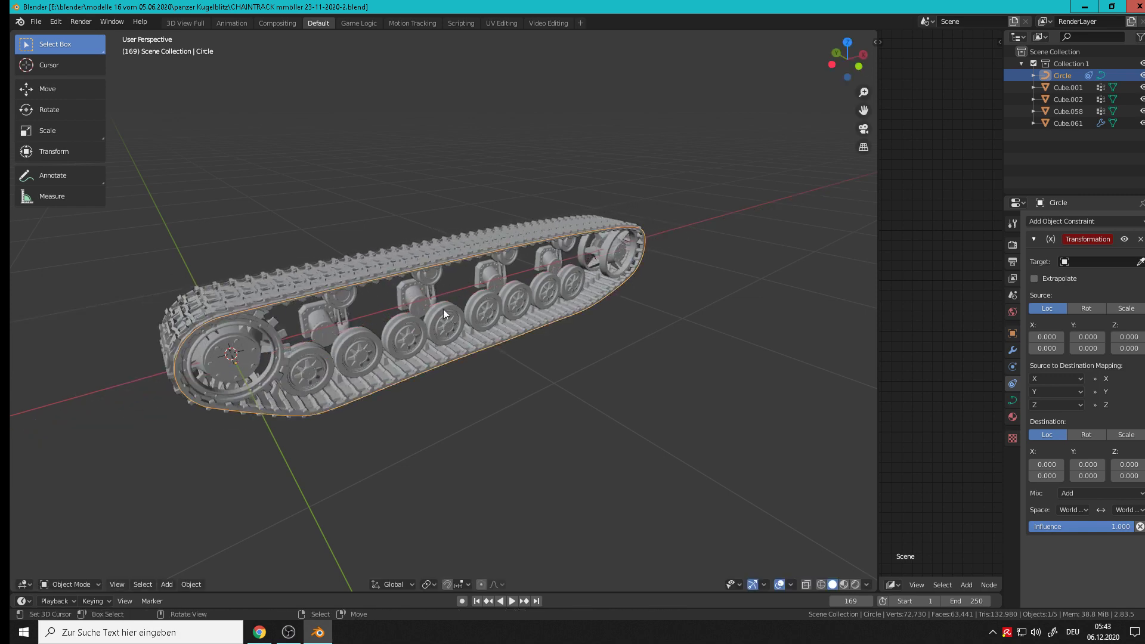
pyautogui.moveTo(515, 359); pyautogui.dragTo(597, 391, button='middle')
pyautogui.moveTo(691, 393); pyautogui.dragTo(553, 427, button='middle')
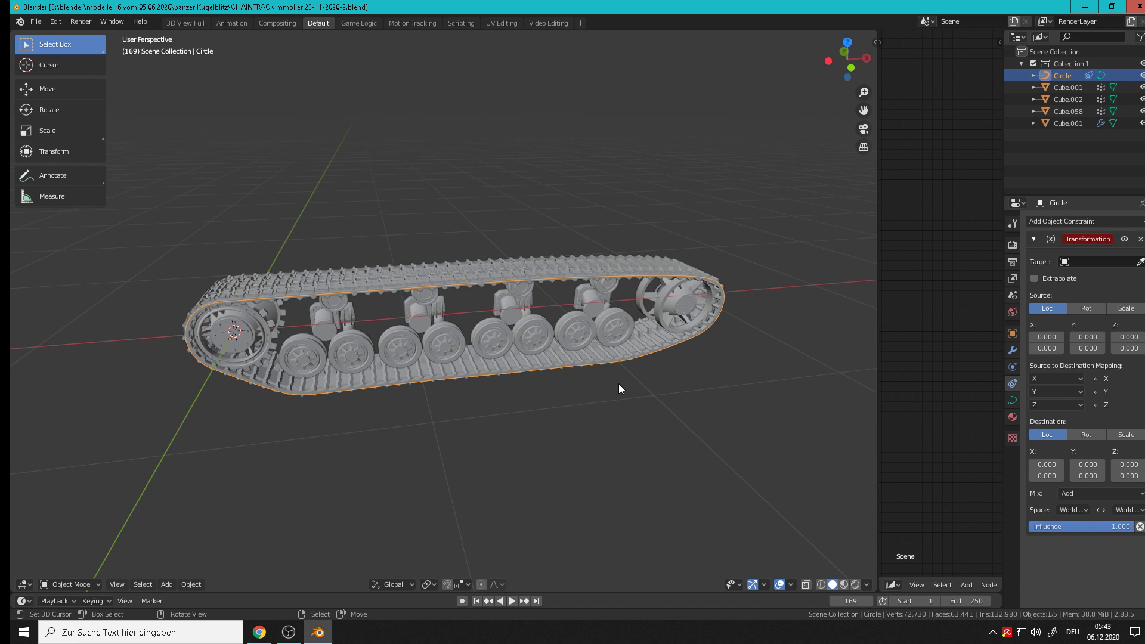
# Deselect the curve and add a Plain Axes empty to the scene
pyautogui.click(425, 221)
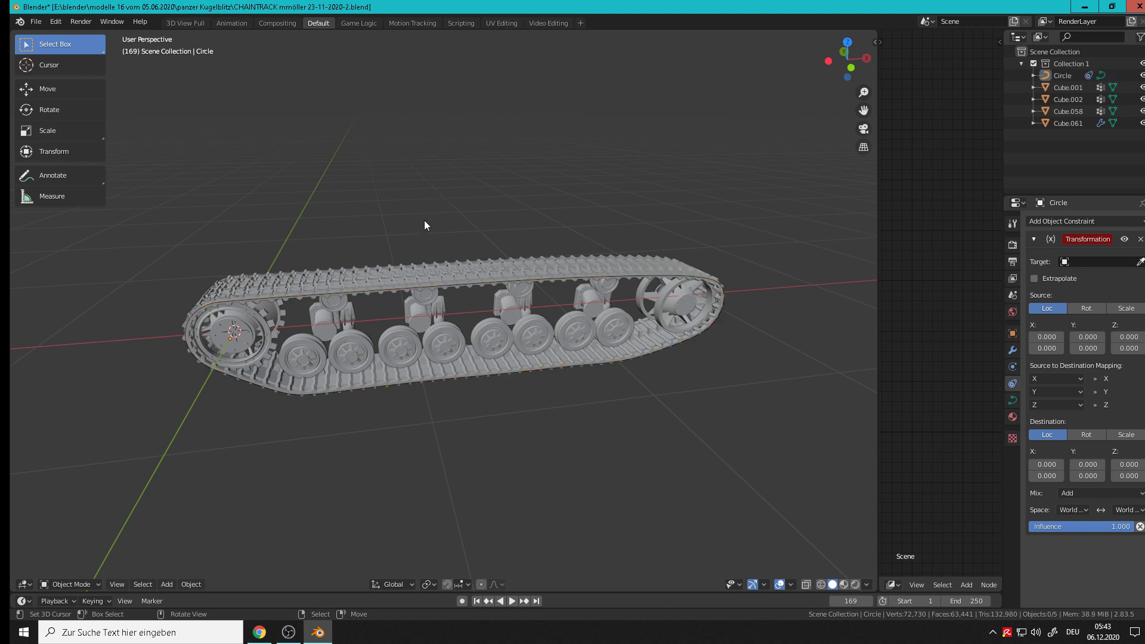
pyautogui.click(163, 583)
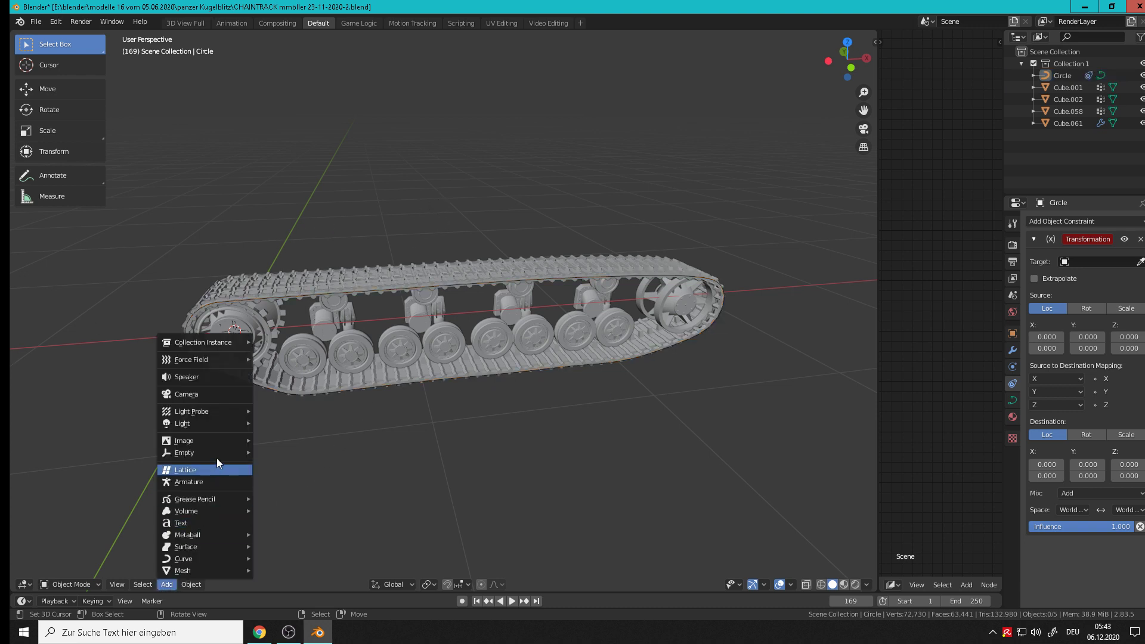
pyautogui.moveTo(216, 451)
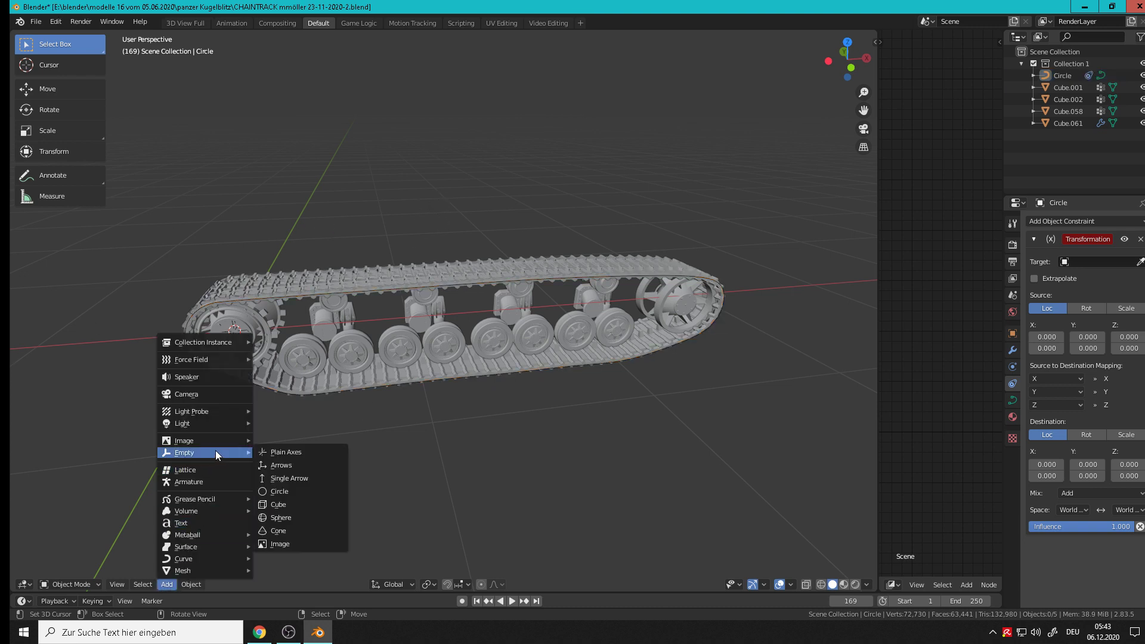
pyautogui.click(284, 452)
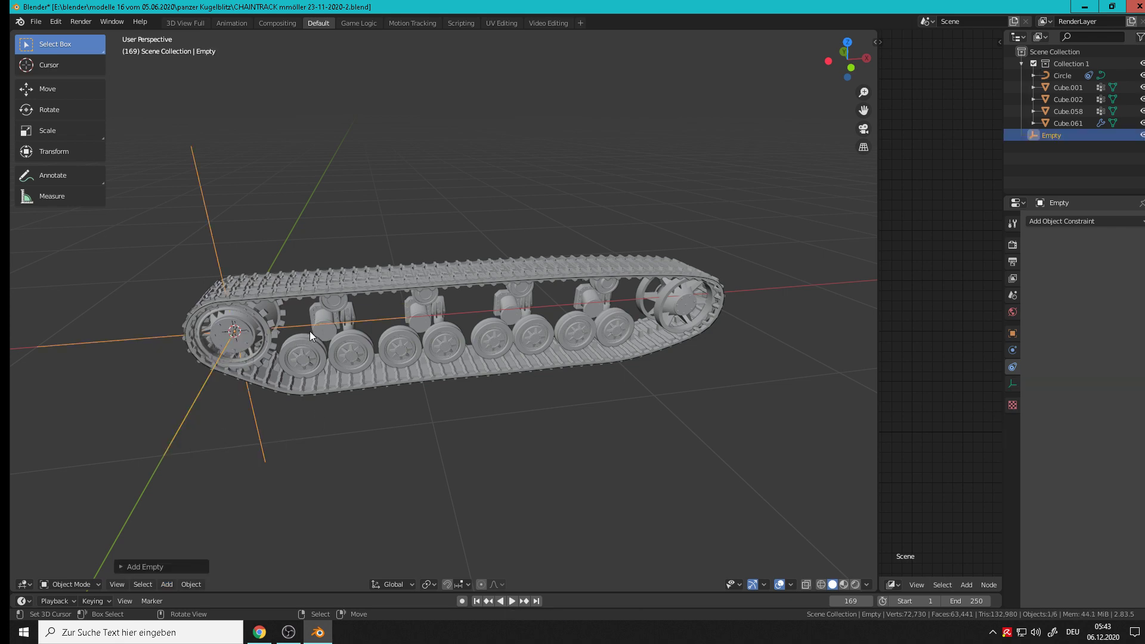
# Position the empty behind the middle of the track at about X 1.5, Y 0.79, Z 0.29
pyautogui.press('KP_1')
pyautogui.press('g')
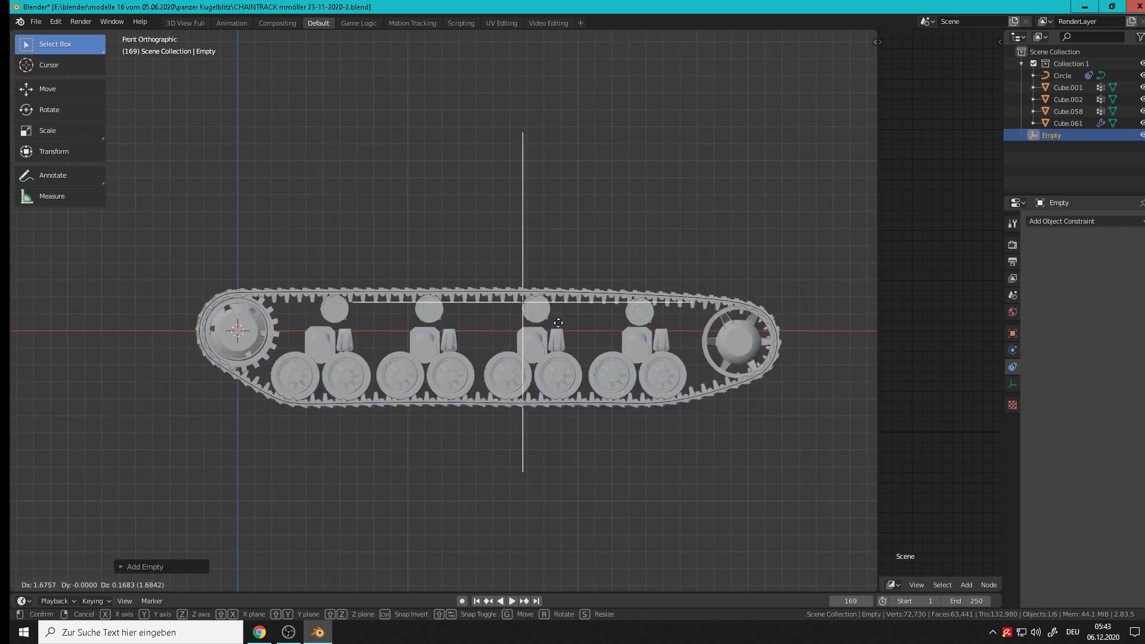
pyautogui.click(513, 304)
pyautogui.moveTo(559, 348)
pyautogui.mouseDown(button='middle')
pyautogui.moveTo(631, 396)
pyautogui.moveTo(556, 334)
pyautogui.mouseUp(button='middle')
pyautogui.press('KP_7')
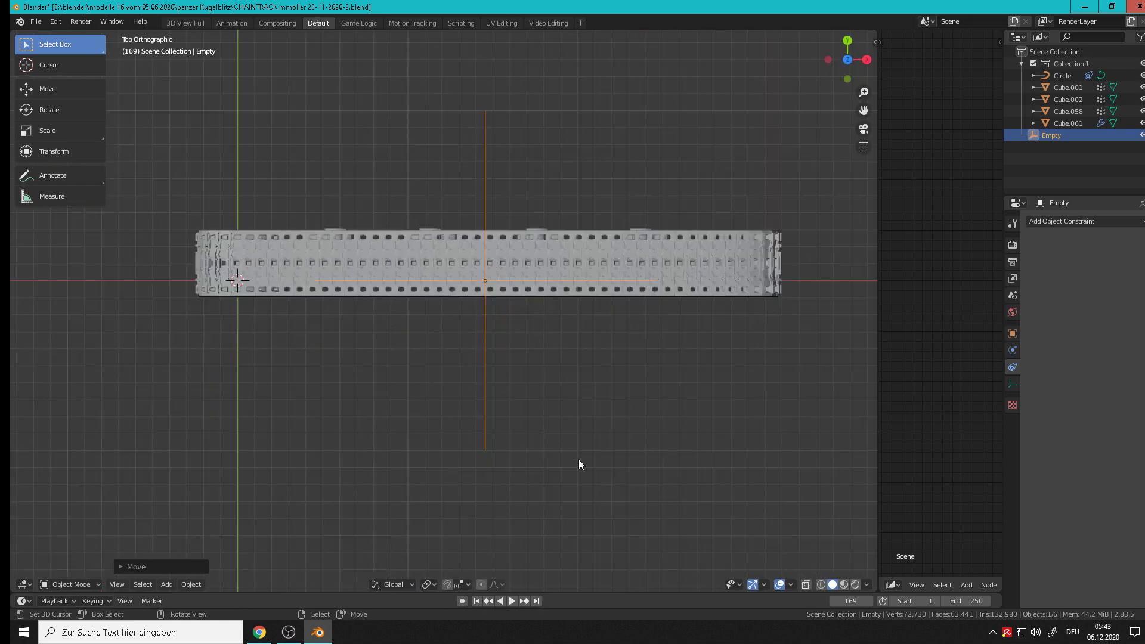
pyautogui.moveTo(530, 424); pyautogui.dragTo(285, 360, button='middle')
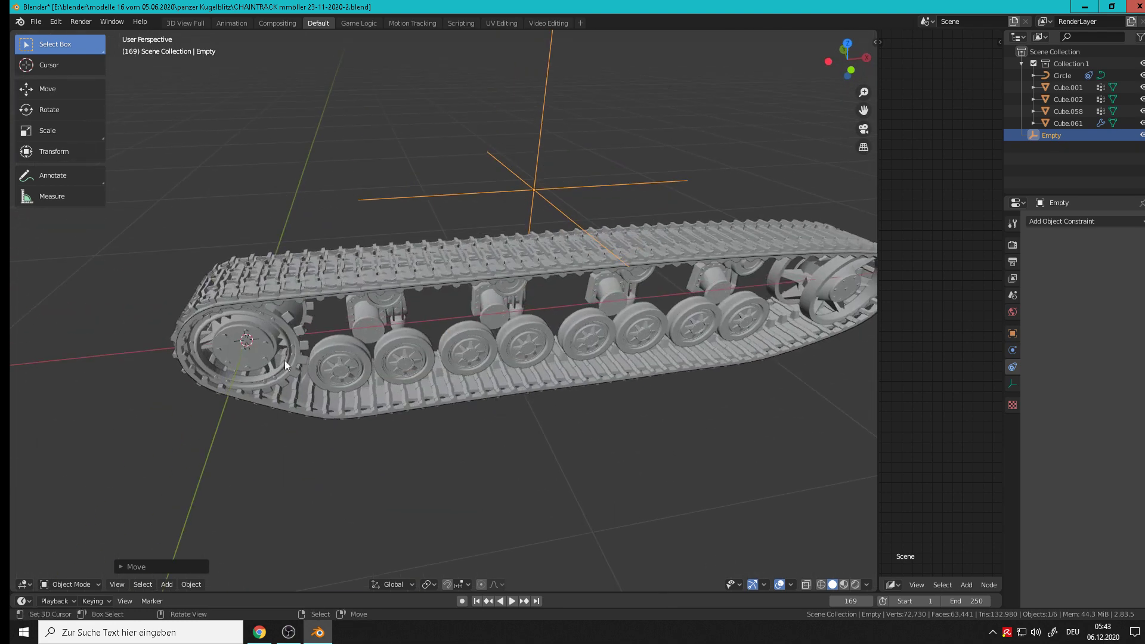
# Parent the toothed drive sprocket Cube.001 to the empty using the Object option
pyautogui.click(276, 327)
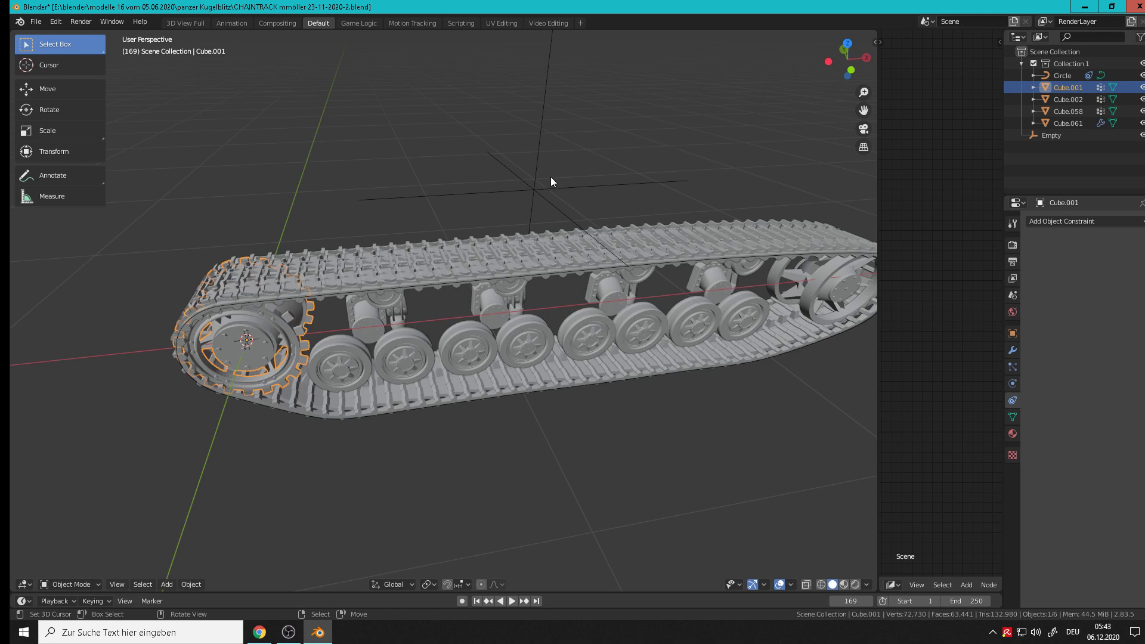
pyautogui.keyDown('shift'); pyautogui.click(534, 188); pyautogui.keyUp('shift')
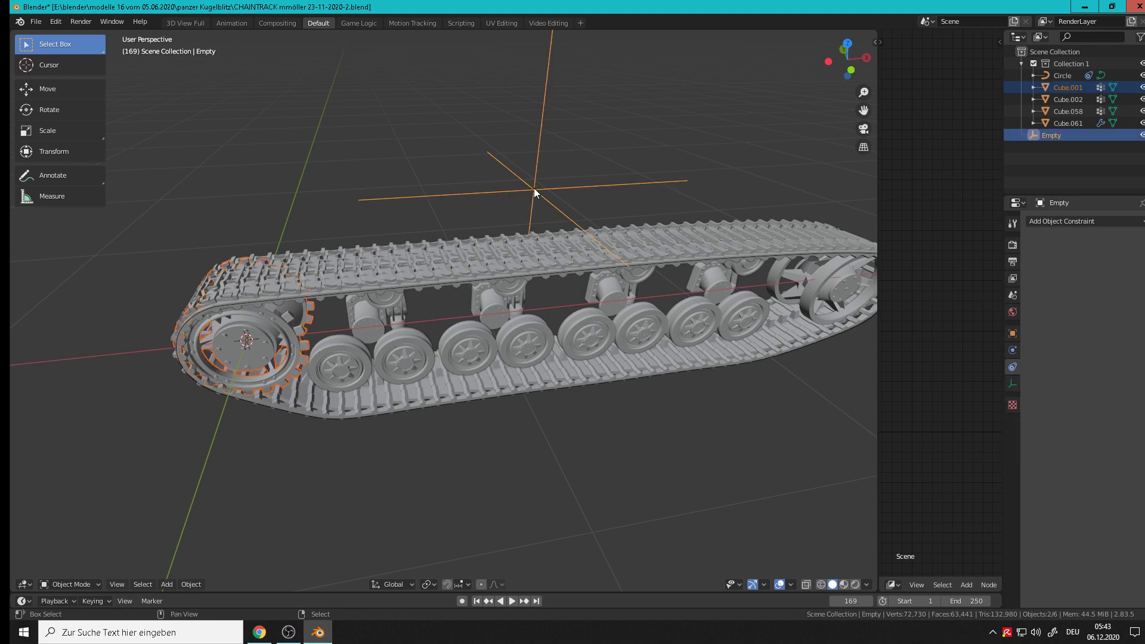
pyautogui.hotkey('ctrl', 'p')
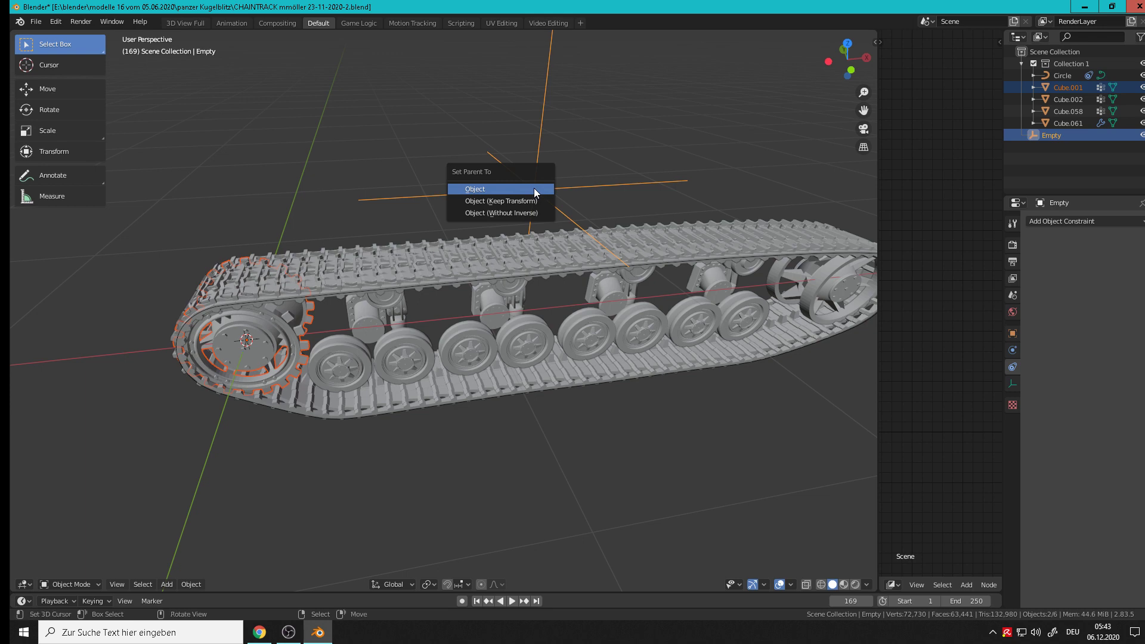
pyautogui.click(535, 191)
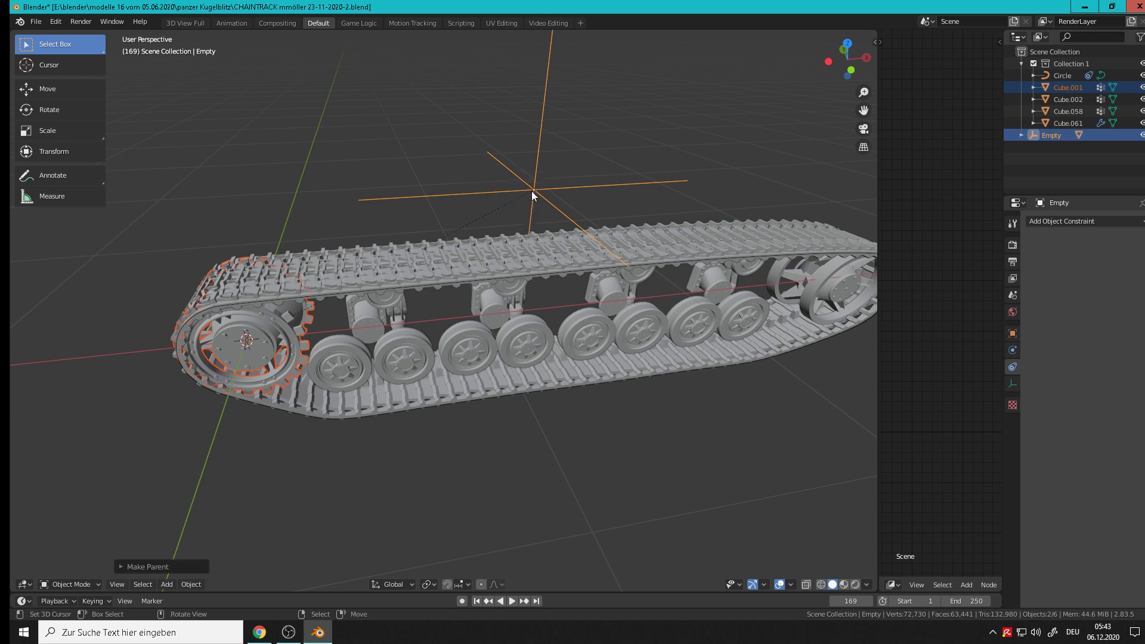
# Try moving the empty along the global X axis to check that the sprocket follows it
pyautogui.click(531, 191)
pyautogui.press('g')
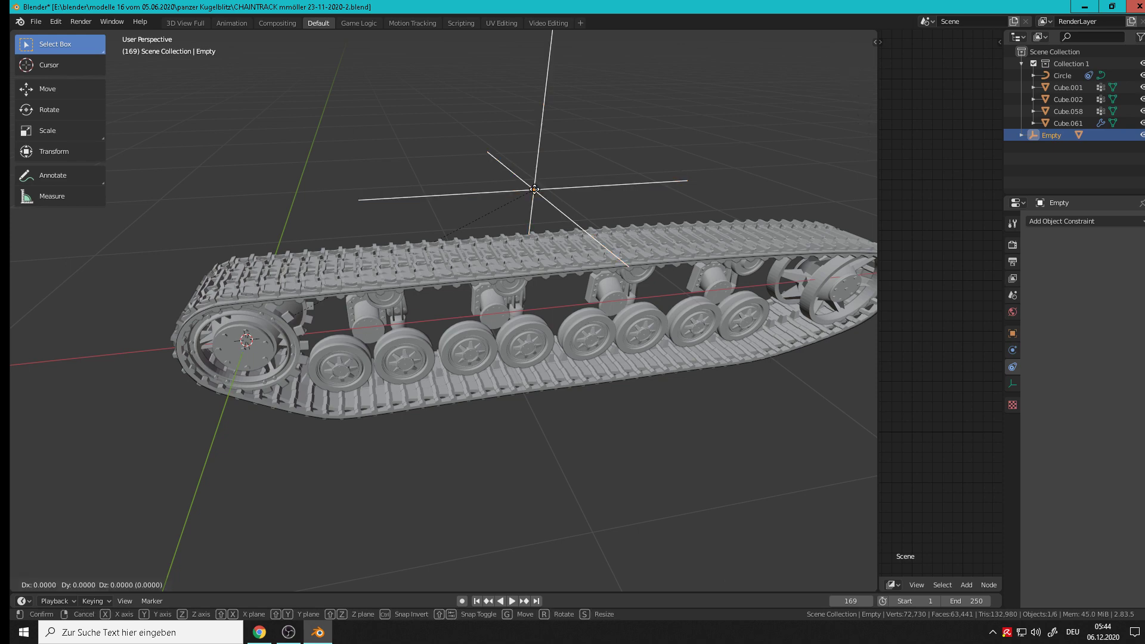
pyautogui.press('x')
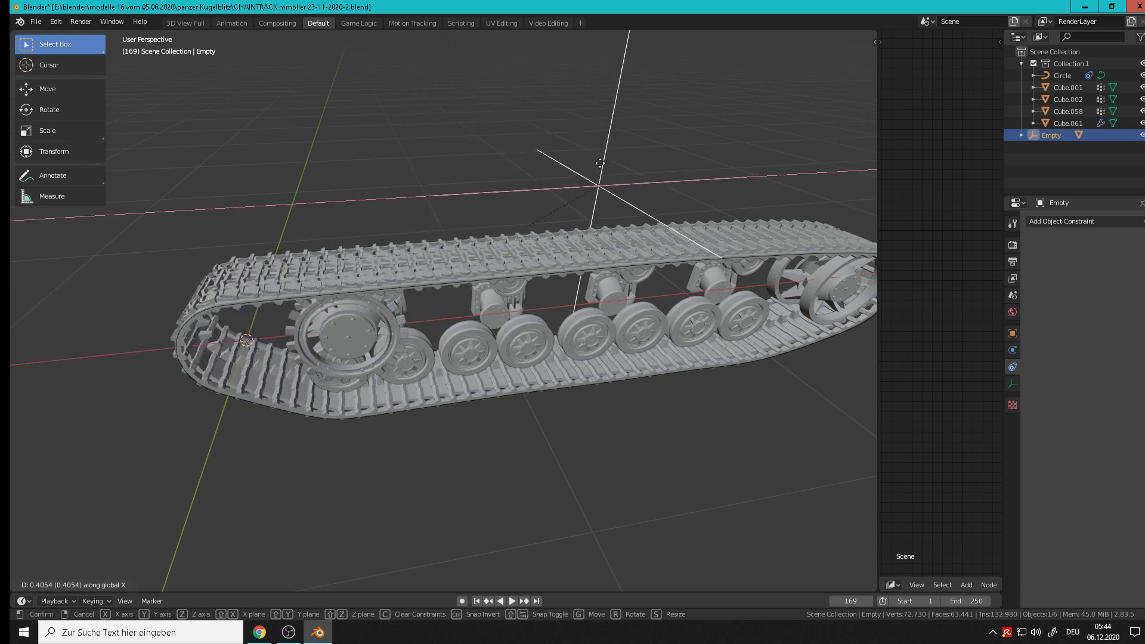
pyautogui.rightClick(552, 163)
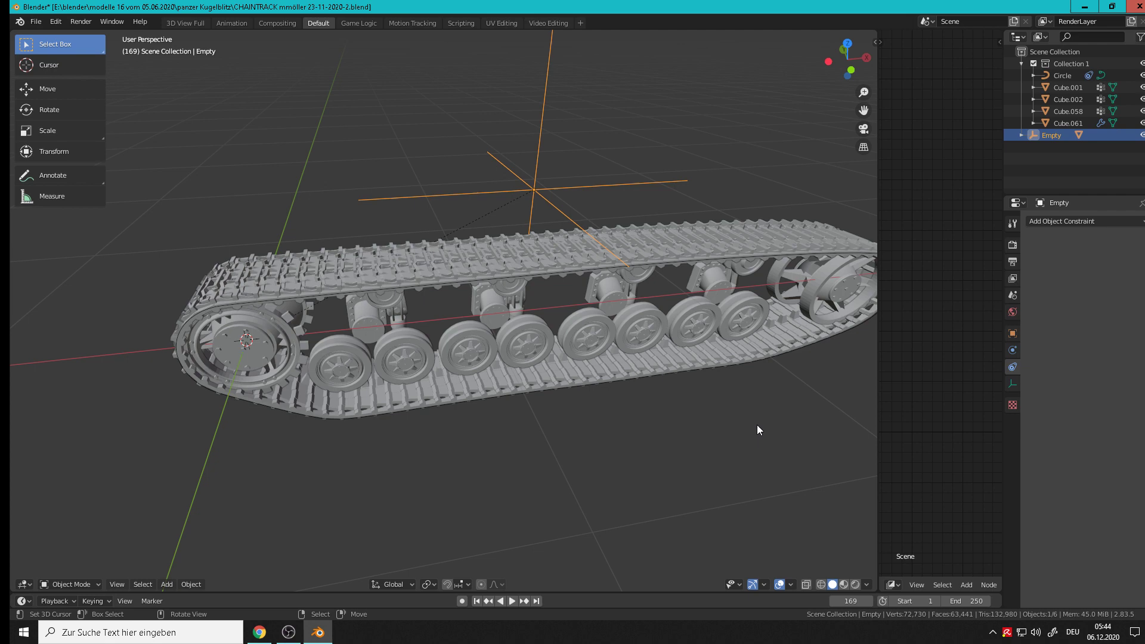
# Add a driver to the Y rotation of sprocket Cube.001 with the Empty as the variable's object
pyautogui.moveTo(757, 429); pyautogui.dragTo(535, 388, button='middle')
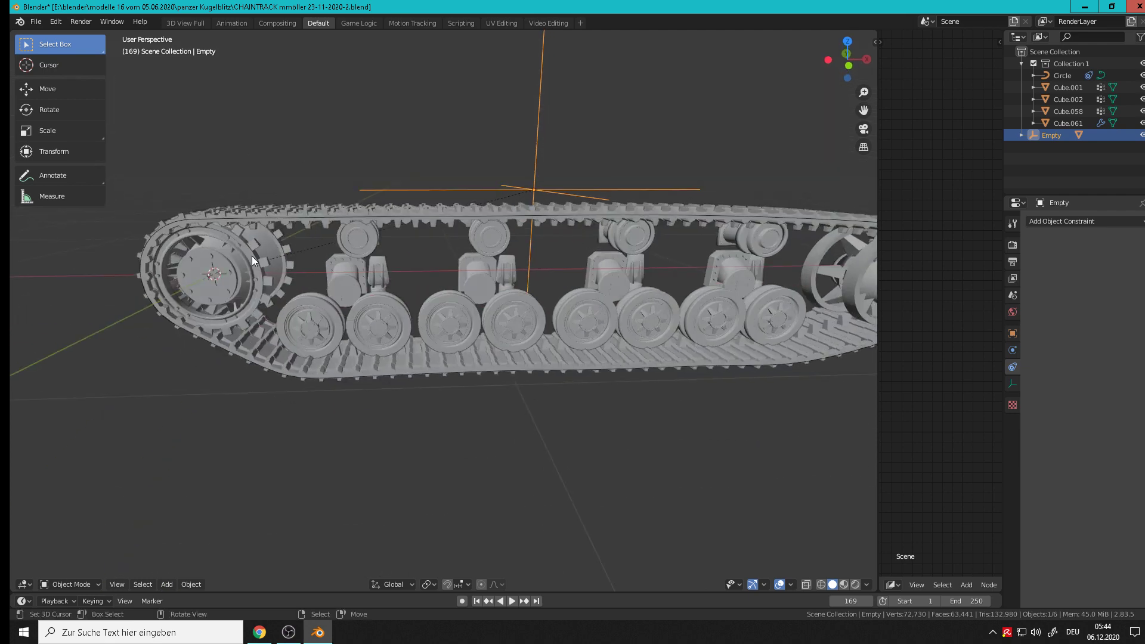
pyautogui.click(241, 272)
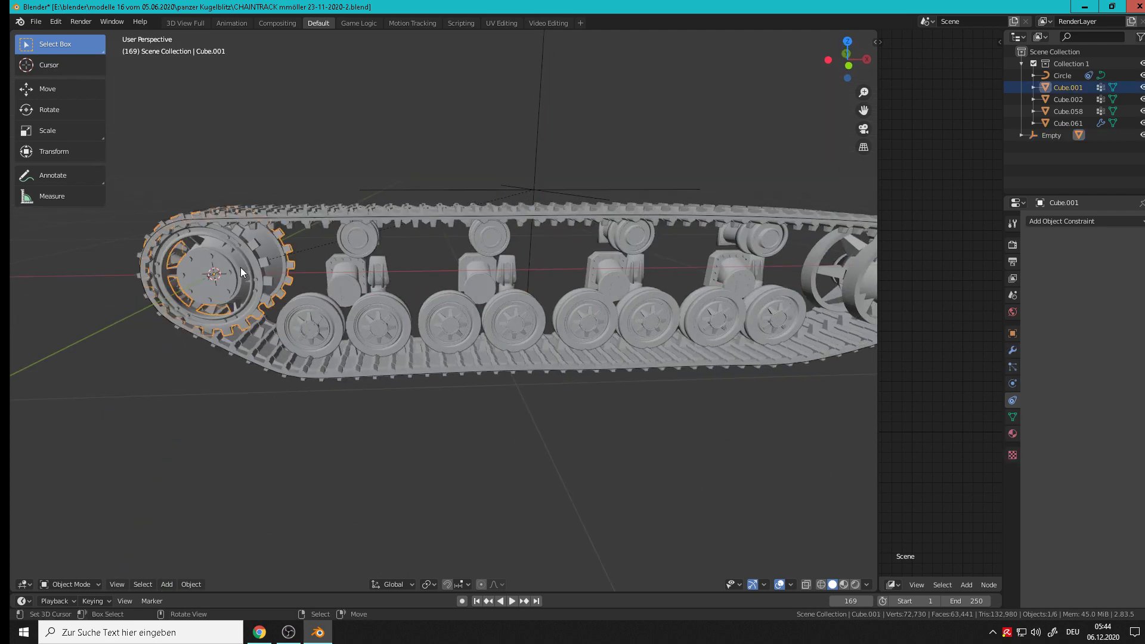
pyautogui.click(1012, 335)
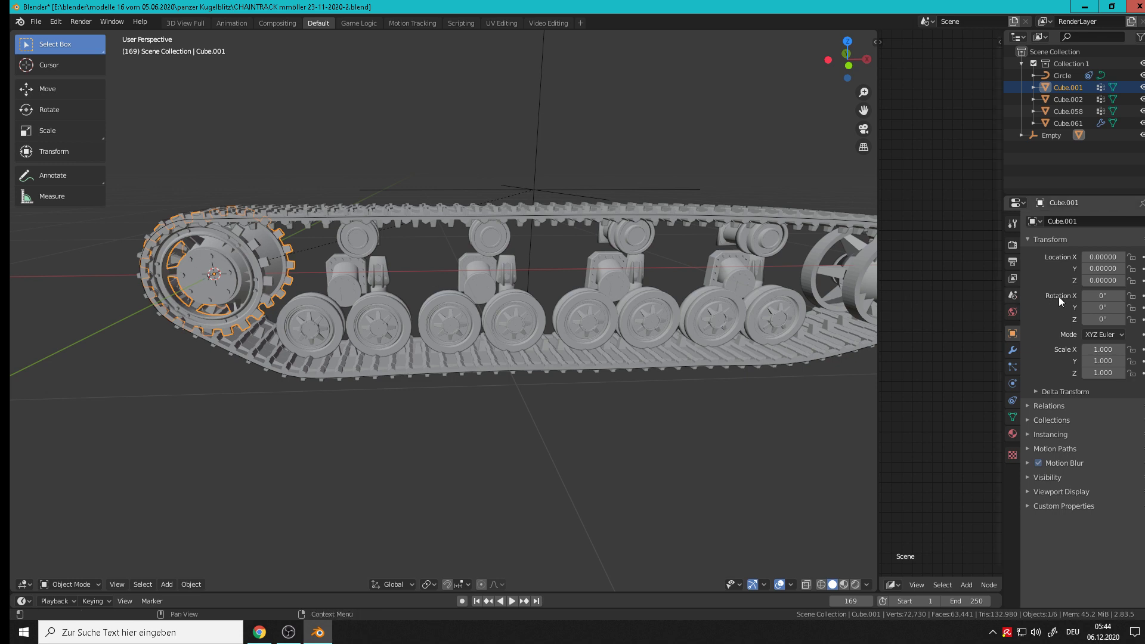
pyautogui.rightClick(1097, 307)
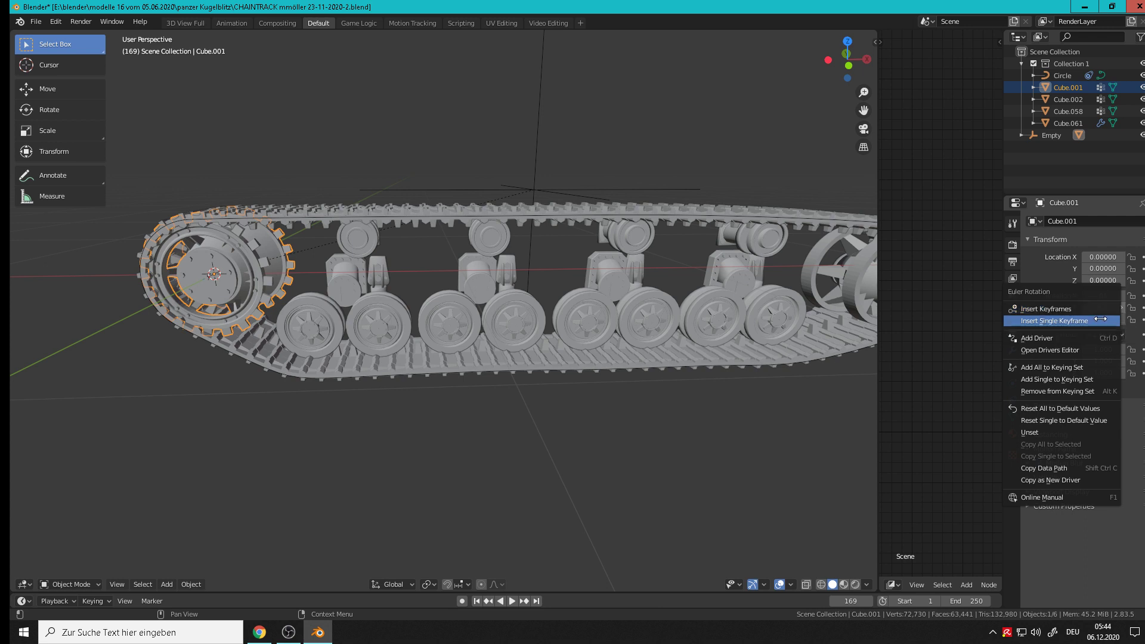
pyautogui.click(1047, 339)
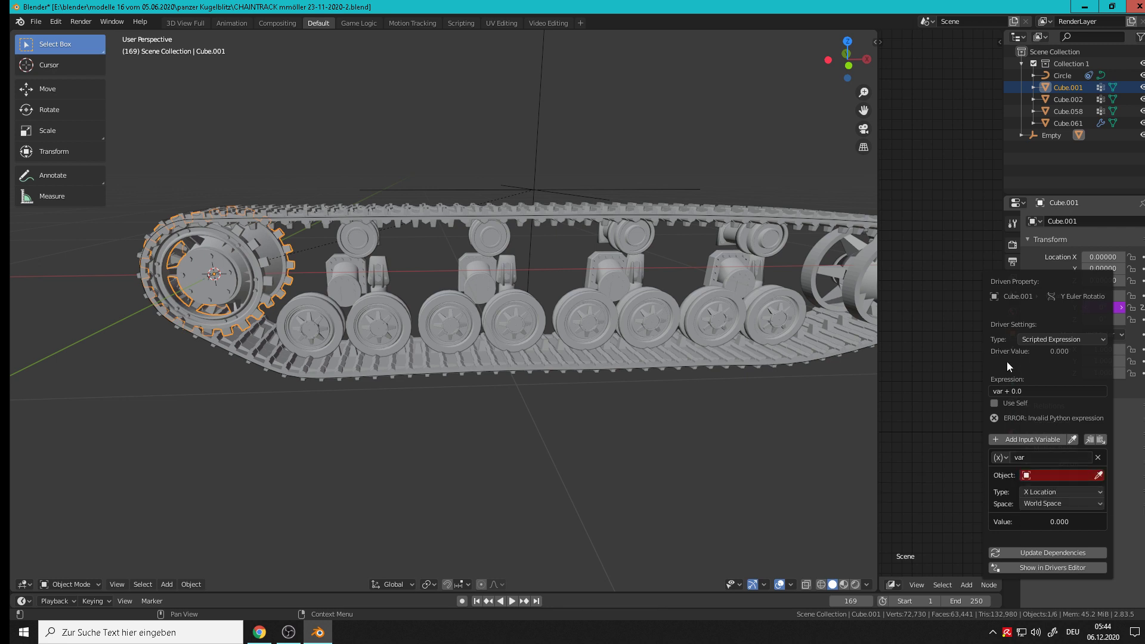
pyautogui.click(1028, 477)
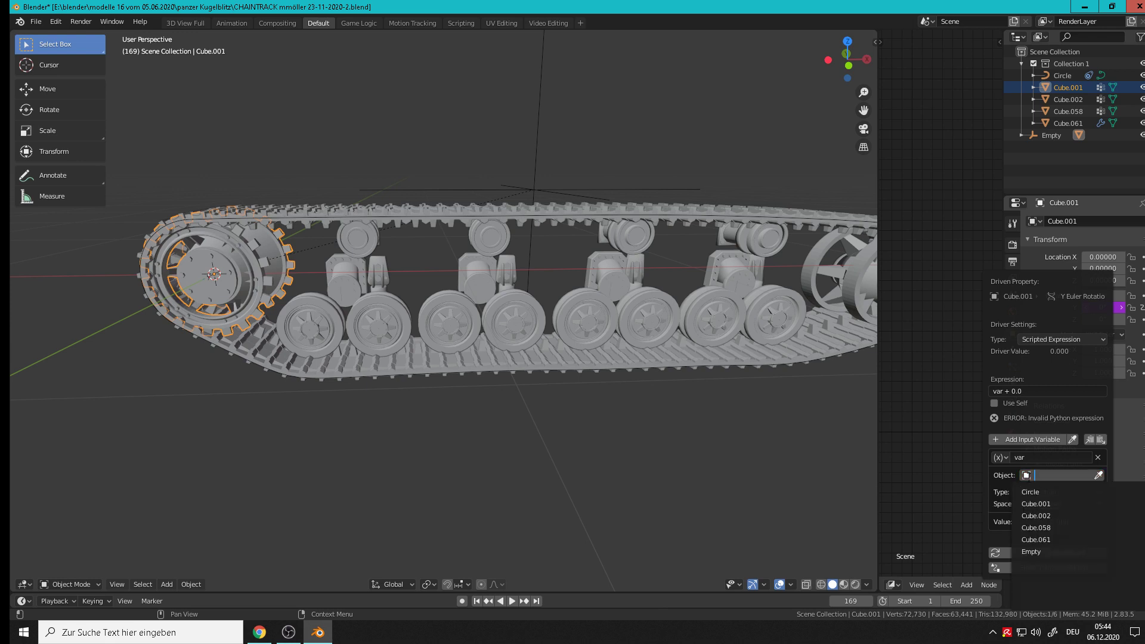
pyautogui.click(1041, 551)
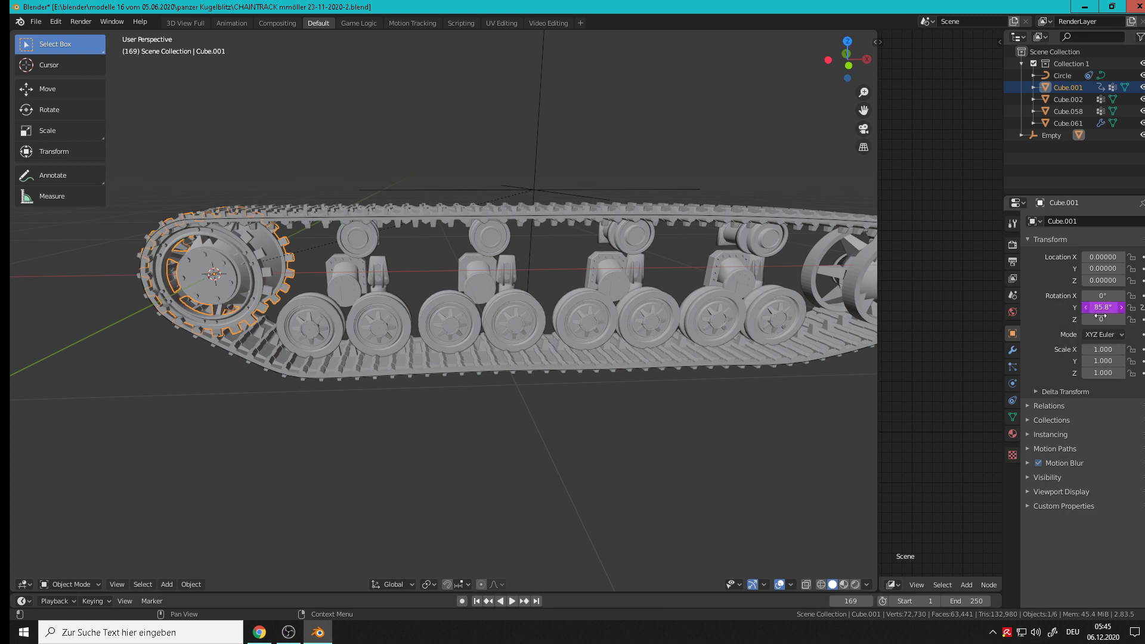
# Reopen the driver on the sprocket's Y rotation to review its settings
pyautogui.click(1106, 307)
pyautogui.rightClick(1109, 310)
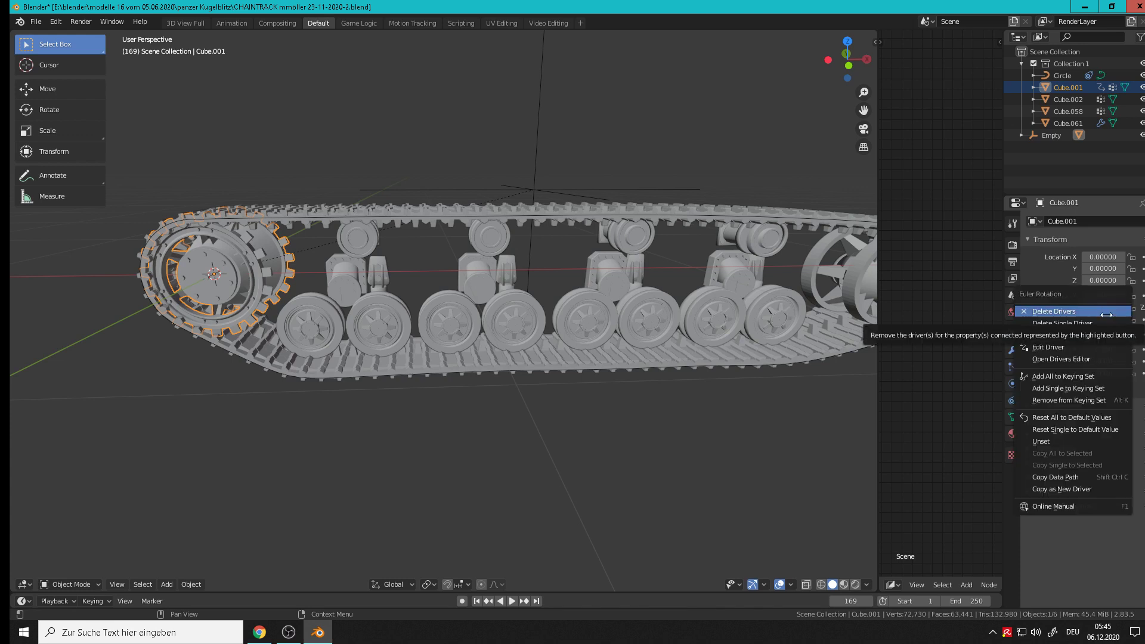
pyautogui.click(1080, 345)
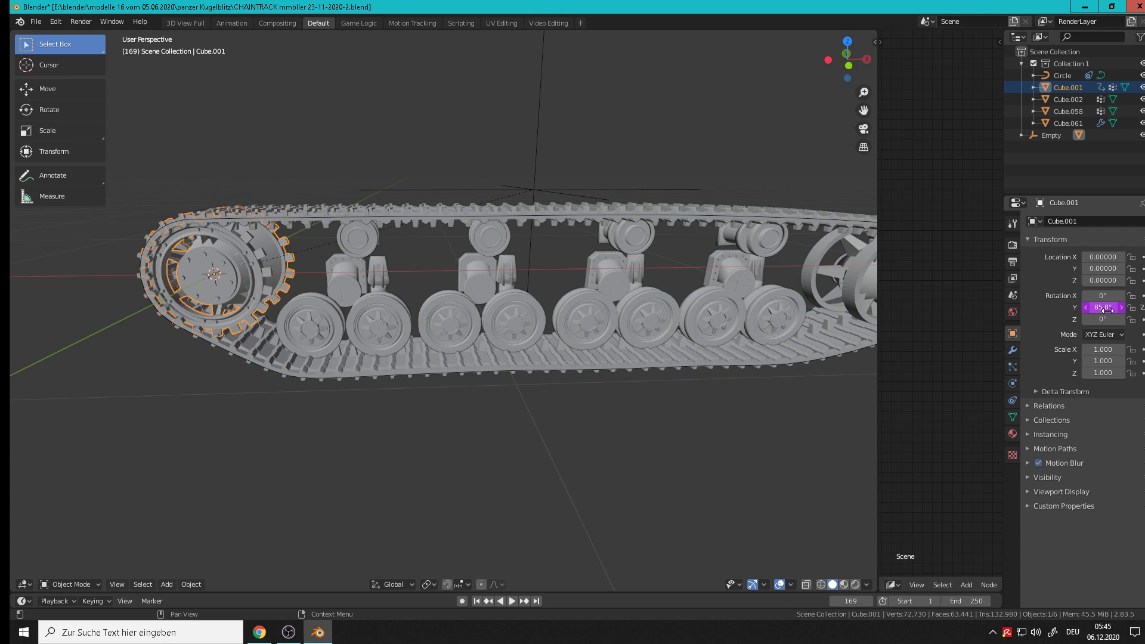
pyautogui.rightClick(1123, 311)
pyautogui.click(1103, 314)
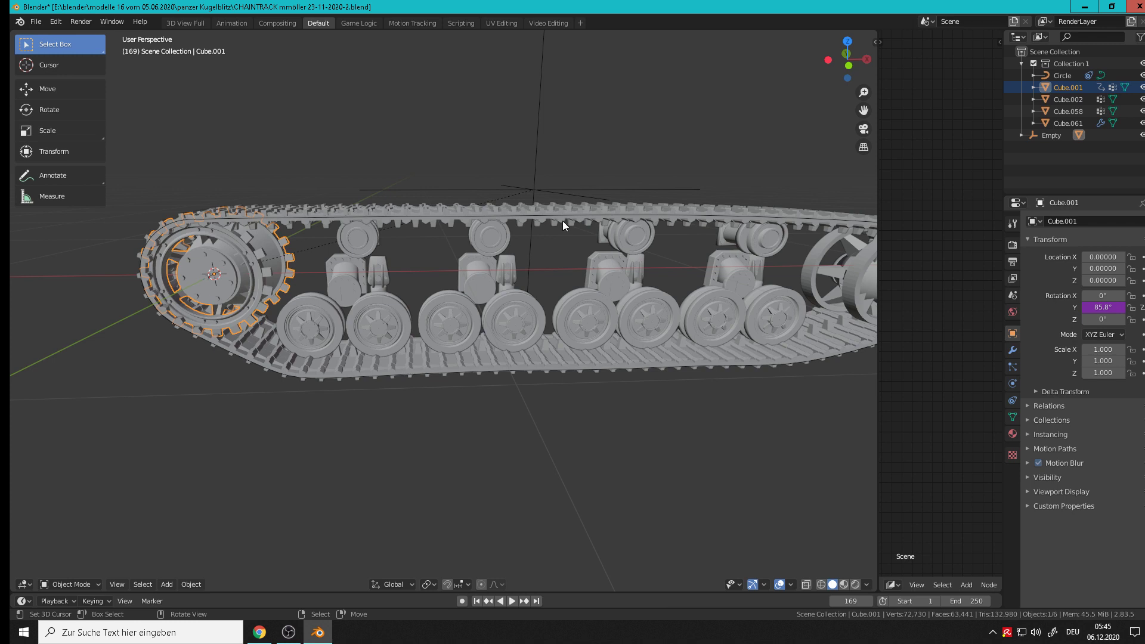
# Try sliding the empty back and forth along the X axis to check that the driven sprocket rotates
pyautogui.click(534, 189)
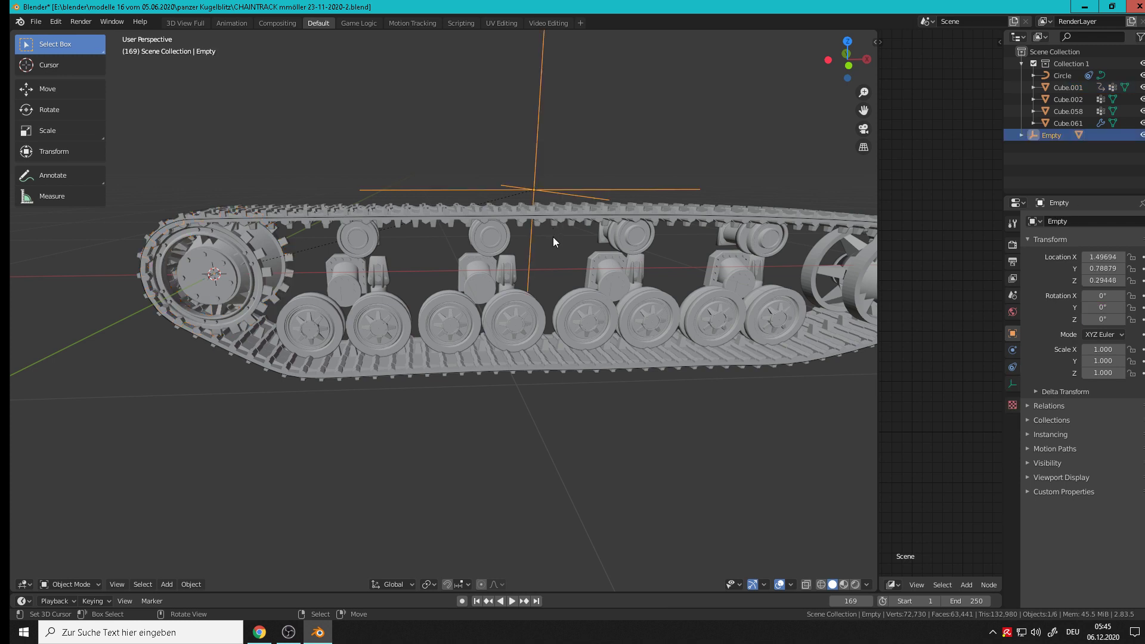
pyautogui.press('g')
pyautogui.press('x')
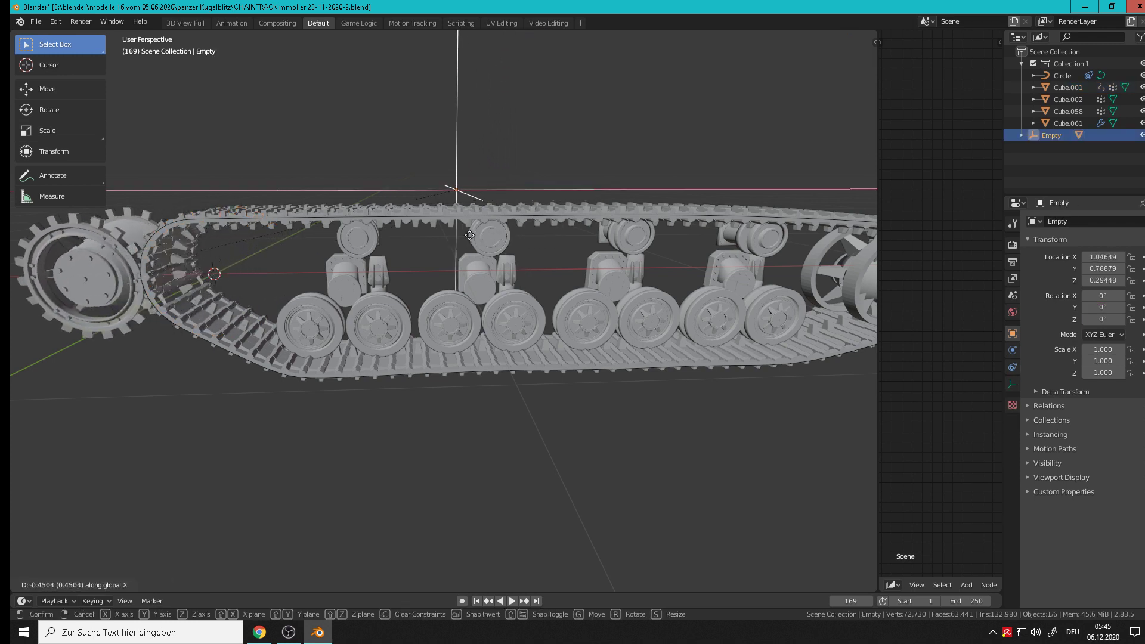
pyautogui.moveTo(651, 250)
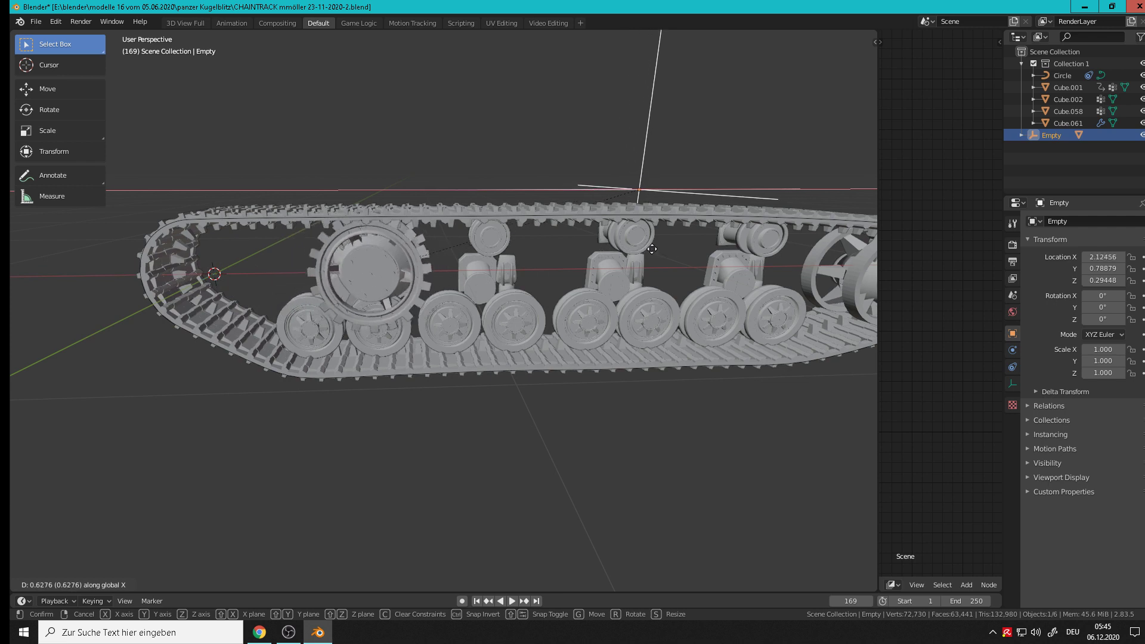
pyautogui.moveTo(513, 247)
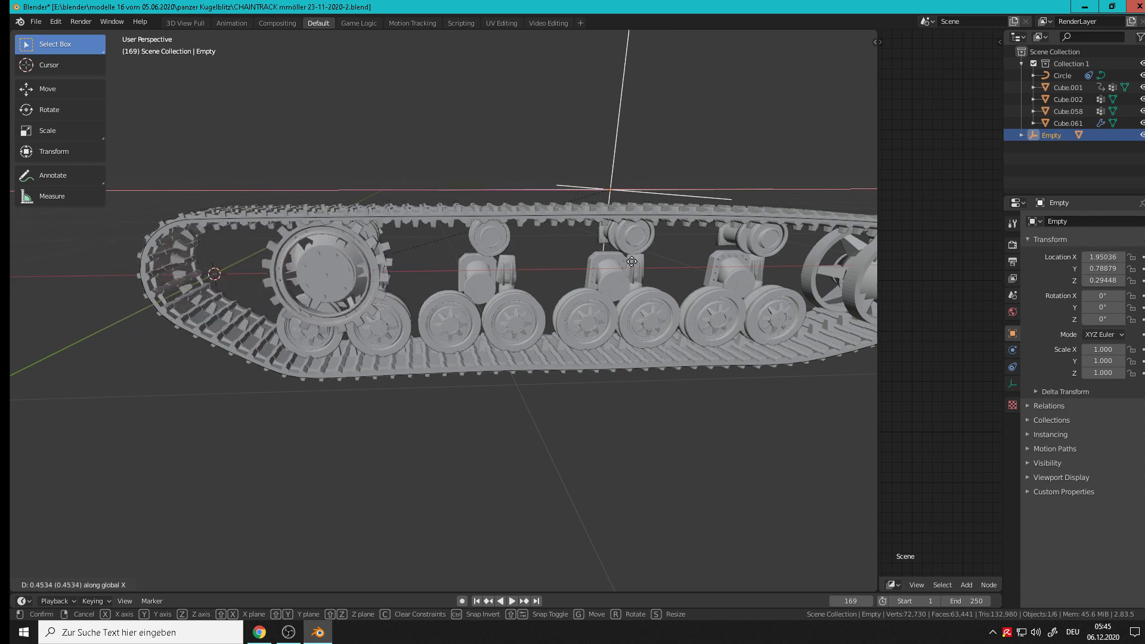
pyautogui.click(517, 271)
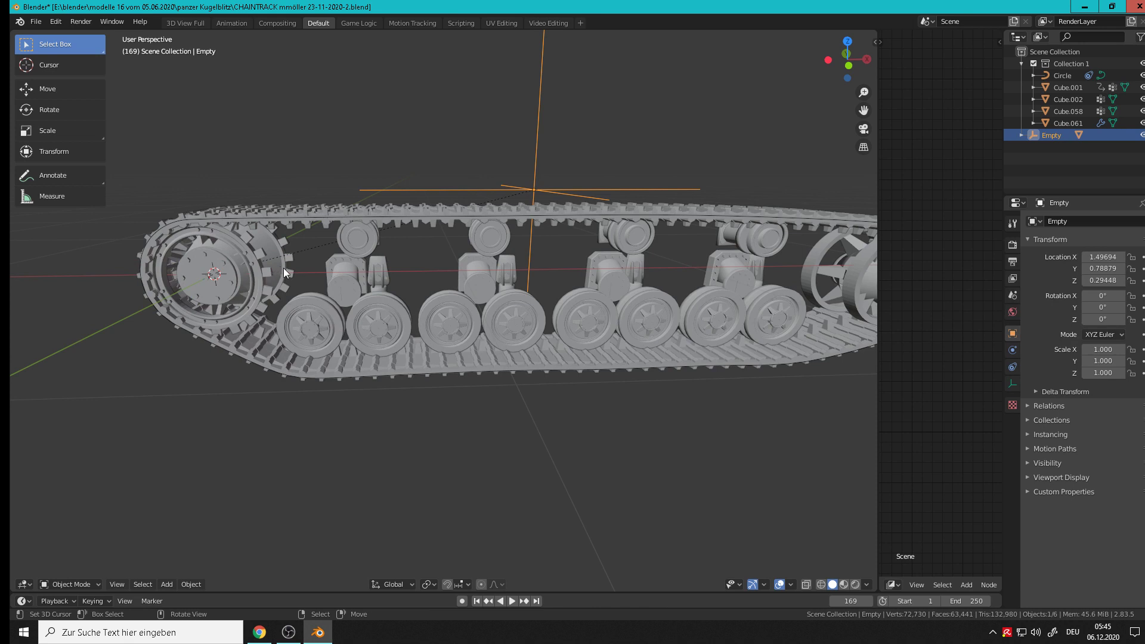
# Change the driver expression on the Y rotation of sprocket Cube.001 to var * 4
pyautogui.click(248, 258)
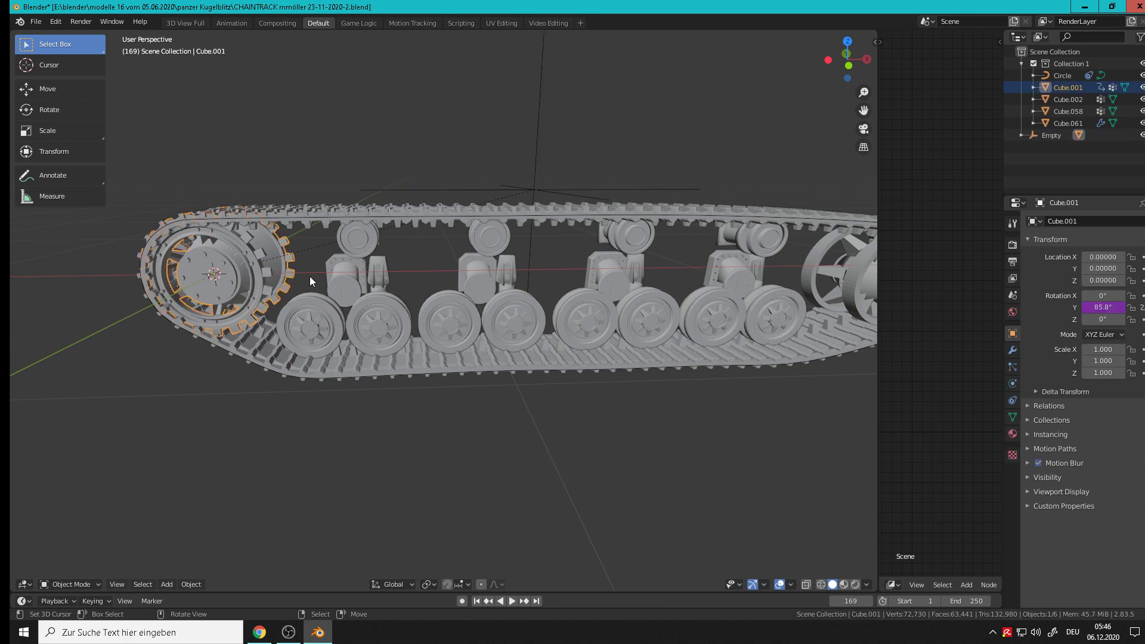
pyautogui.rightClick(1100, 307)
pyautogui.click(1104, 308)
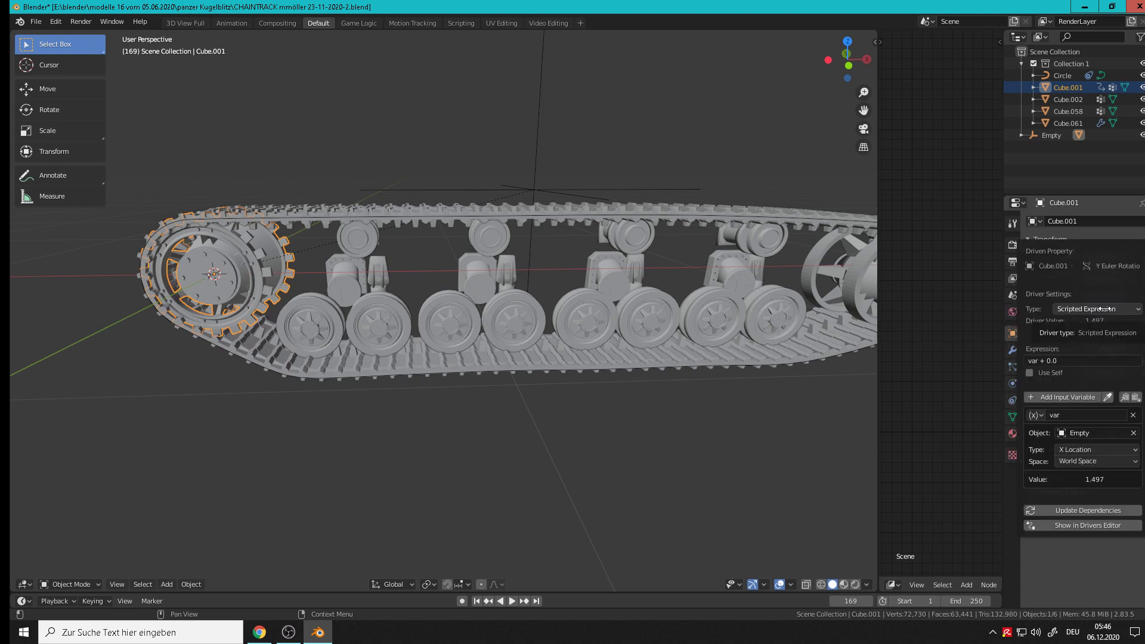
pyautogui.click(1059, 361)
pyautogui.click(1039, 361)
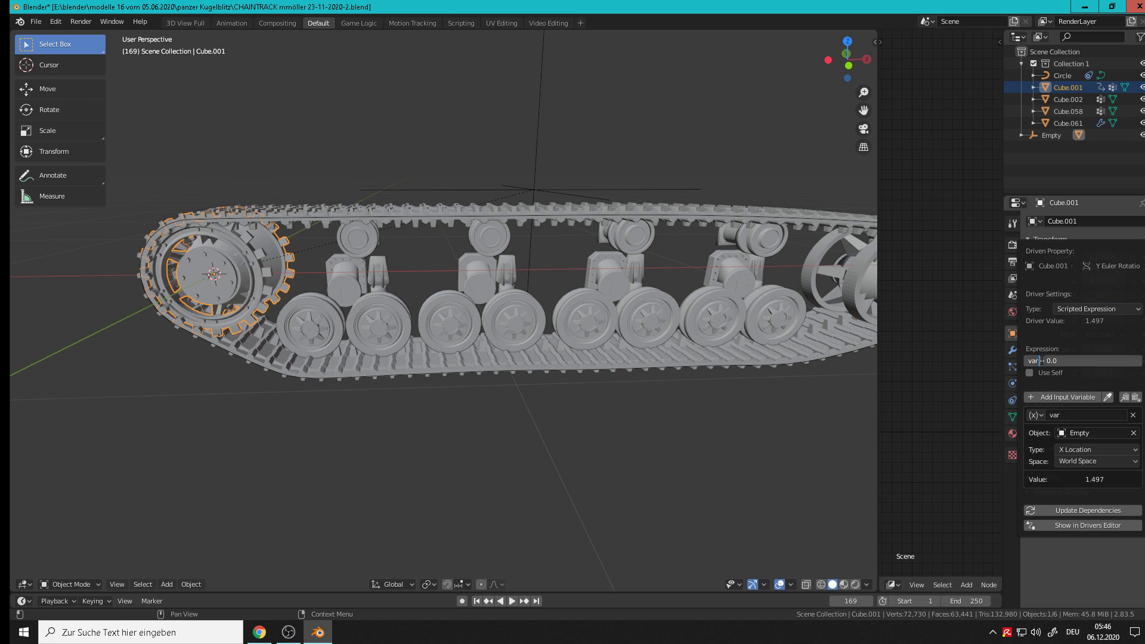
pyautogui.moveTo(1057, 360); pyautogui.dragTo(1045, 360)
pyautogui.press('Delete')
pyautogui.press('Delete')
pyautogui.press('Delete')
pyautogui.press('Delete')
pyautogui.press('Delete')
pyautogui.press('Delete')
pyautogui.write('* 4')
pyautogui.press('Return')
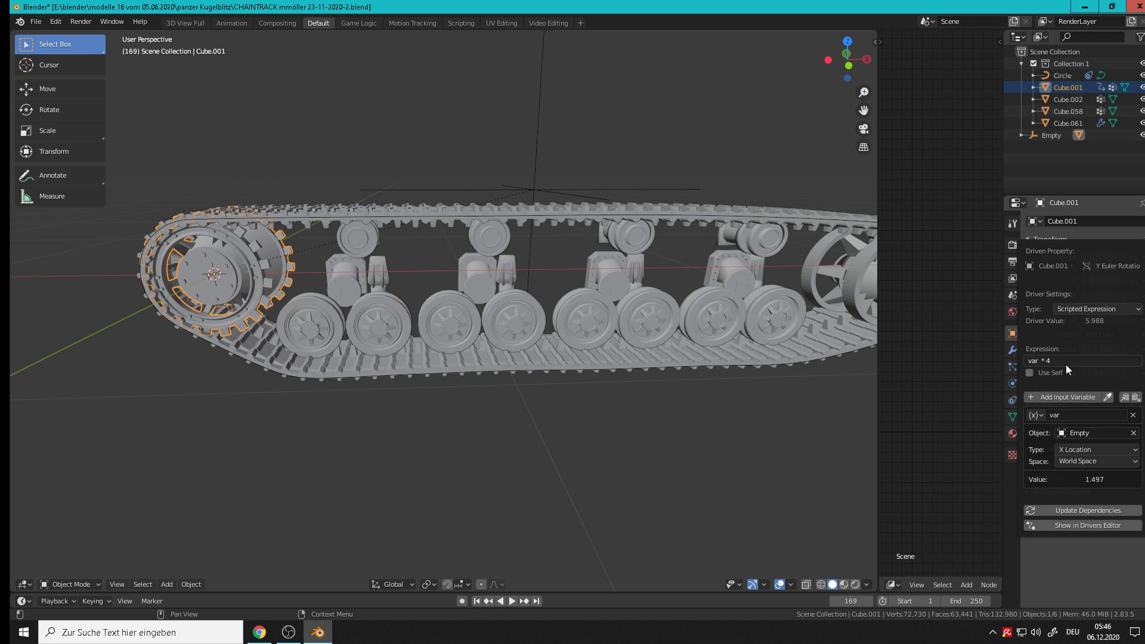
# Try sliding the empty along the global X axis to check the sprocket's rotation speed with the new expression
pyautogui.click(535, 190)
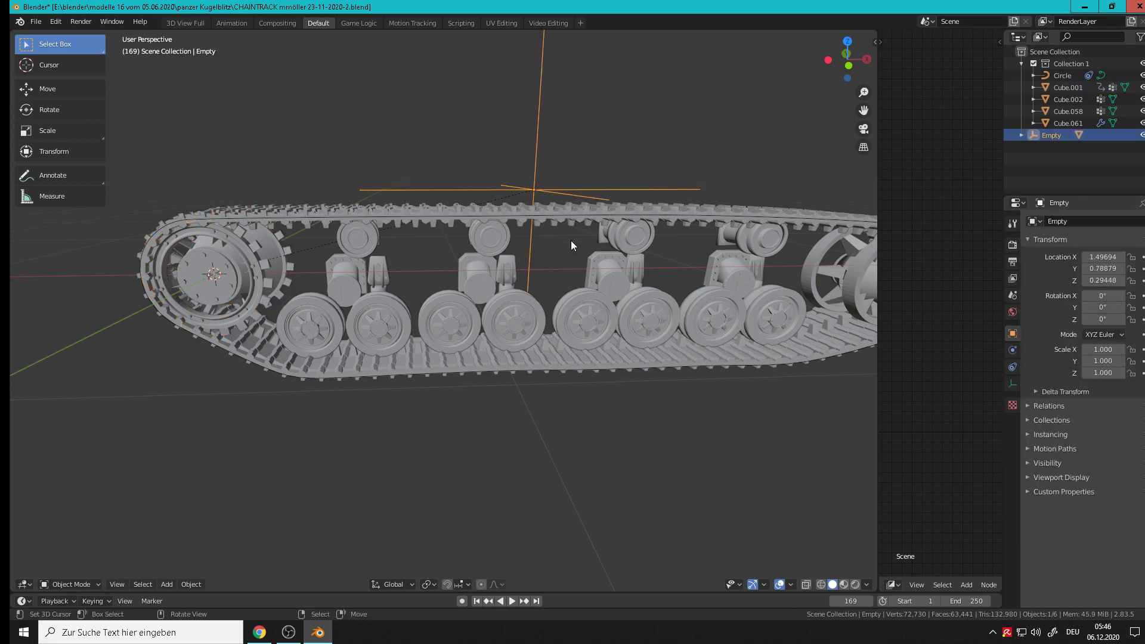
pyautogui.press('g')
pyautogui.press('x')
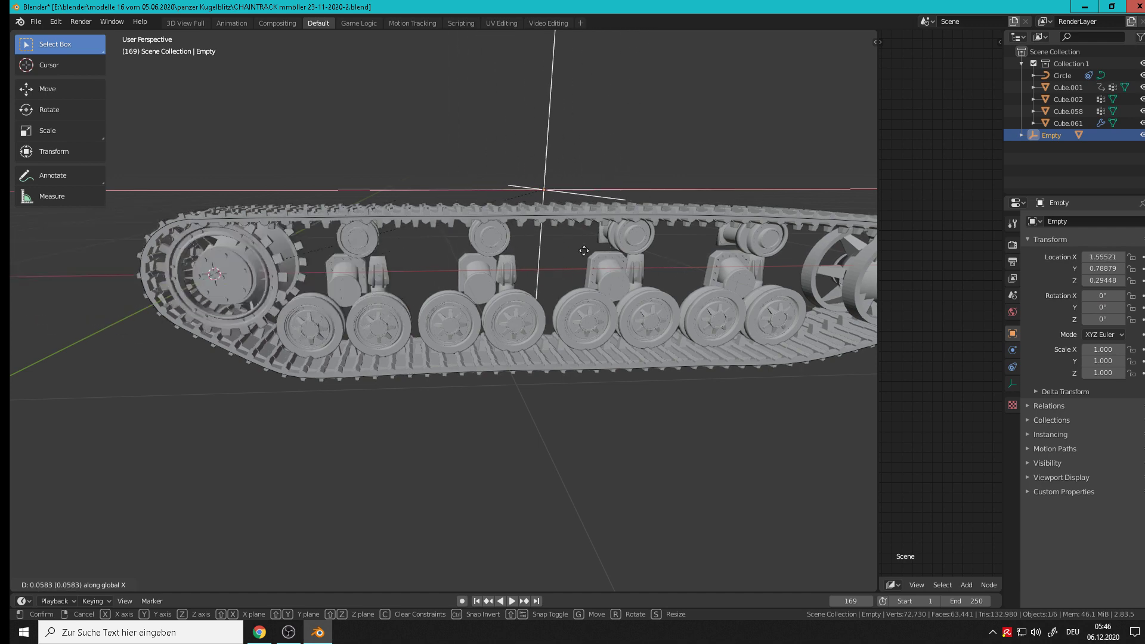
pyautogui.click(608, 298)
pyautogui.scroll(-5, 615, 324)
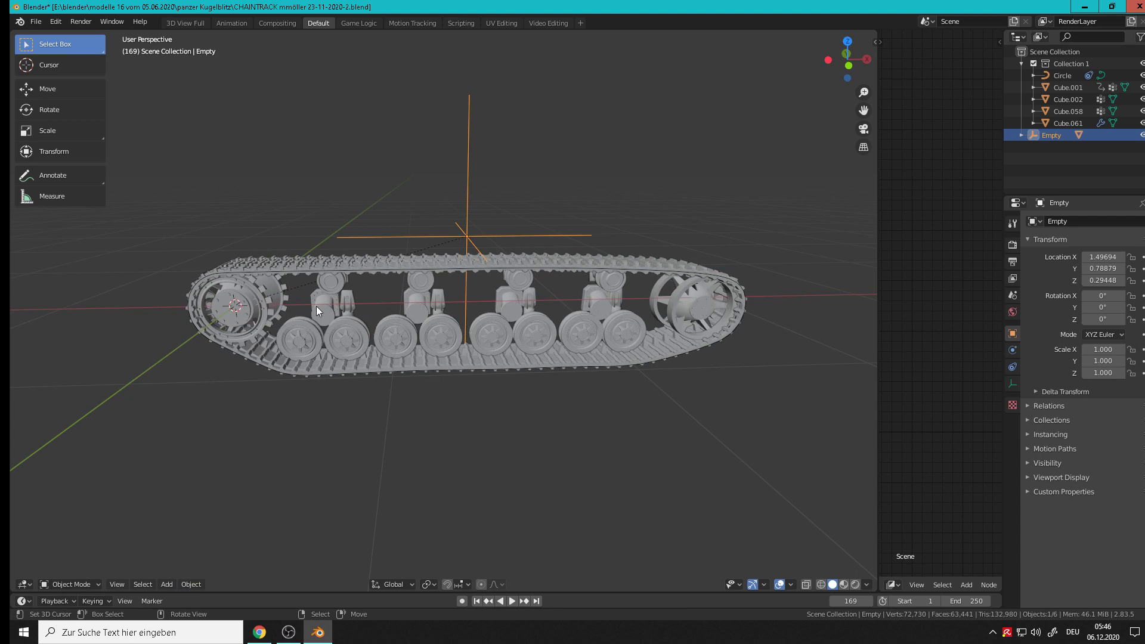
# Copy the driver from the sprocket's Y rotation and paste it onto the Y rotation of idler wheel Cube.002
pyautogui.click(237, 307)
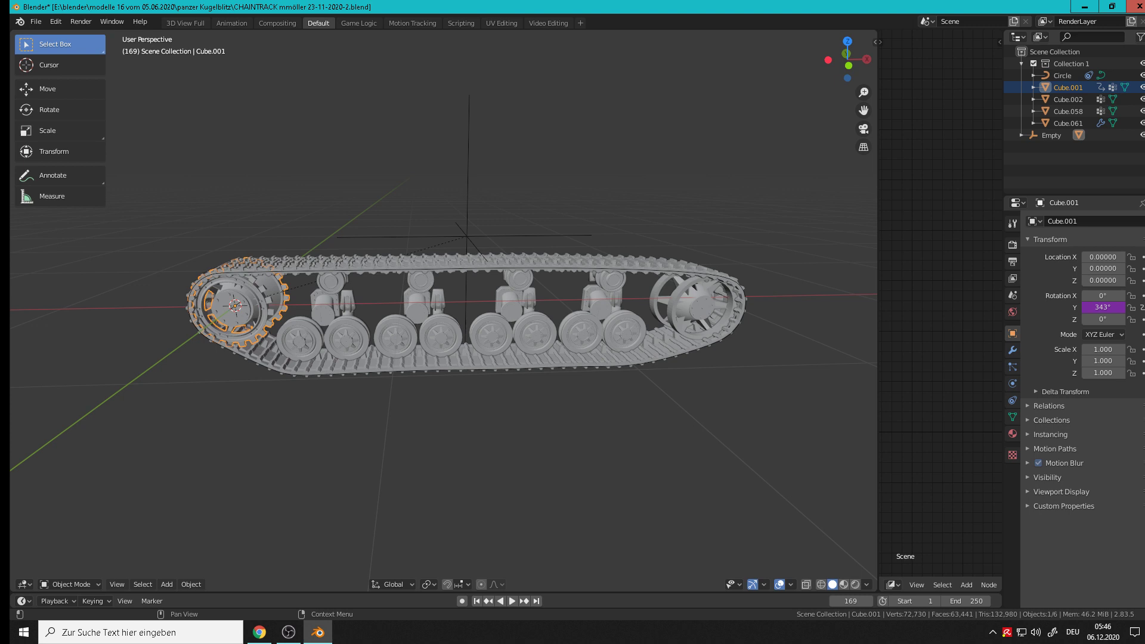
pyautogui.rightClick(1091, 306)
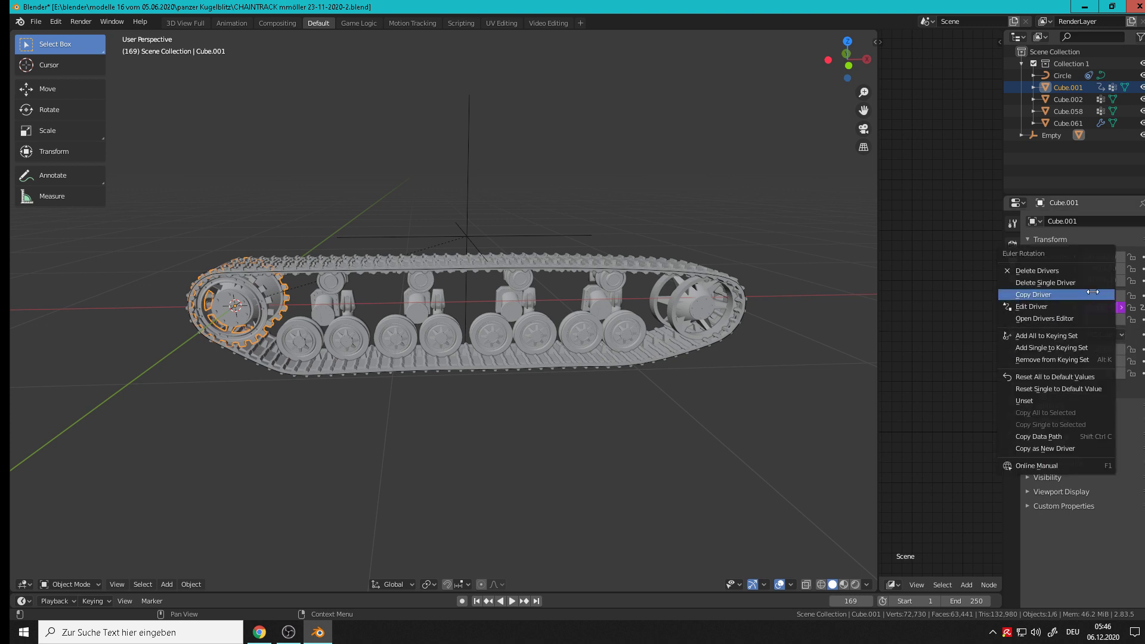
pyautogui.click(1091, 294)
pyautogui.click(683, 307)
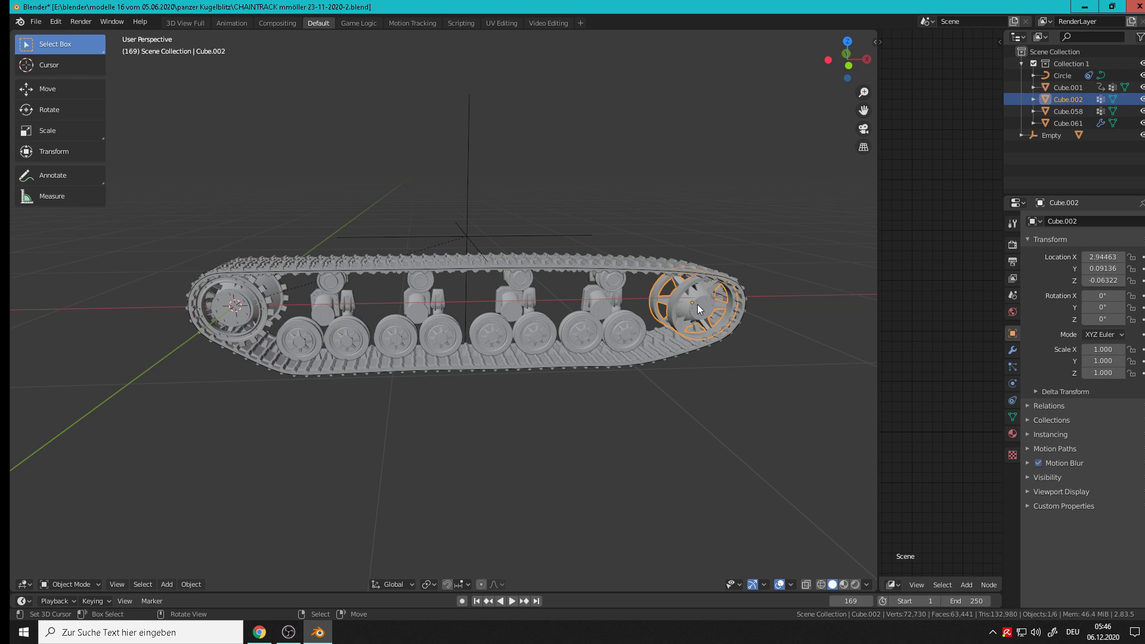
pyautogui.rightClick(1104, 308)
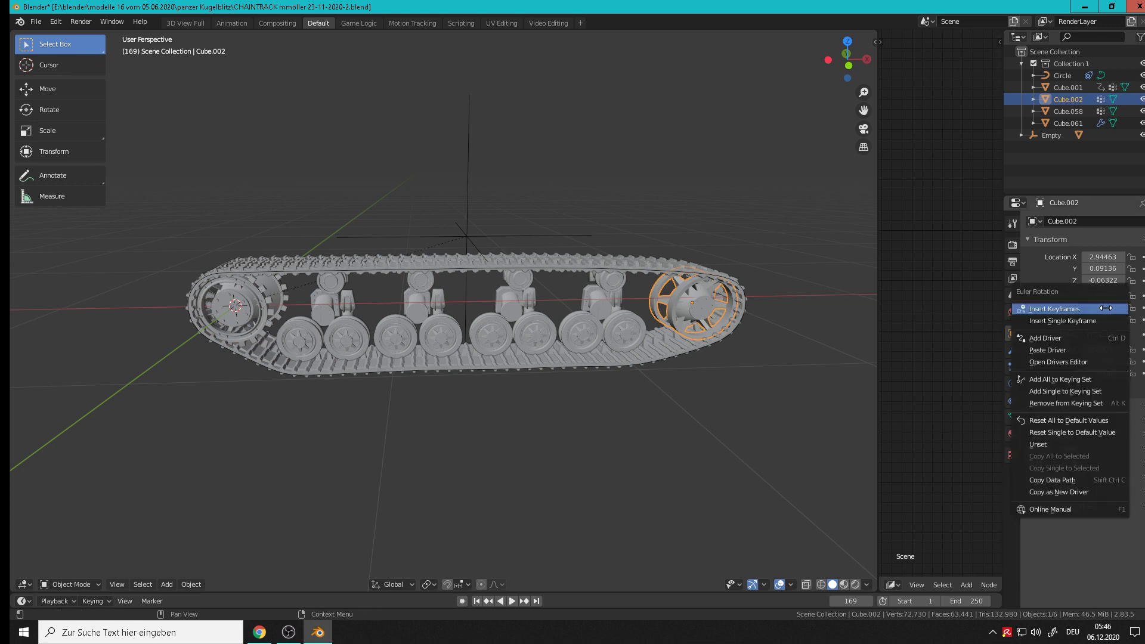
pyautogui.click(1098, 350)
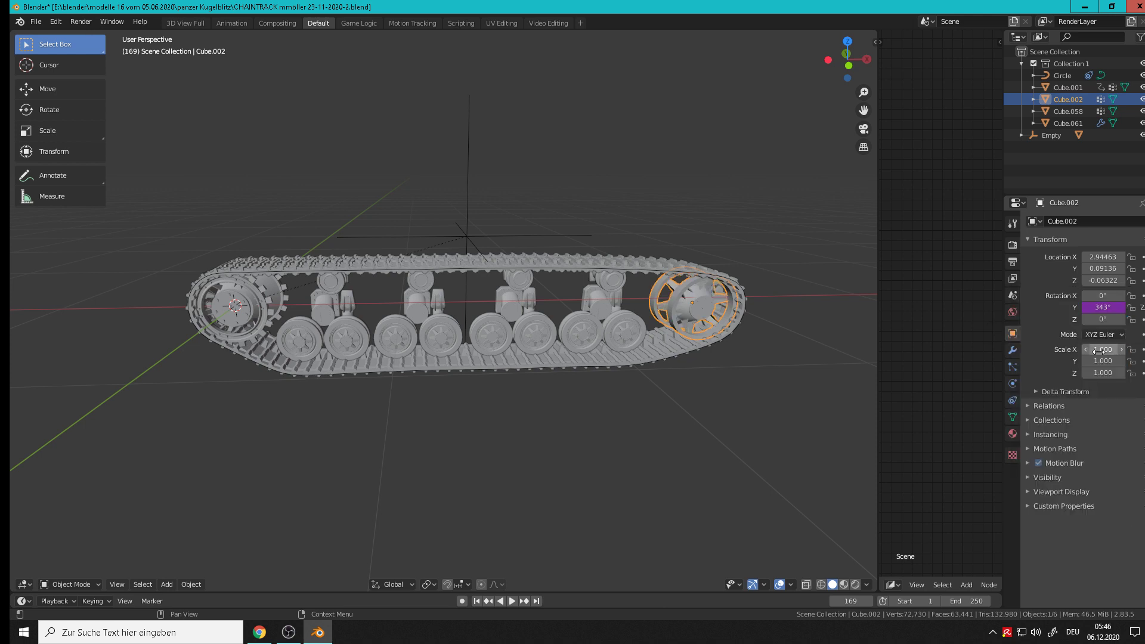
# Try moving the empty along the global X axis to check how the idler wheel responds, then cancel the move
pyautogui.click(478, 238)
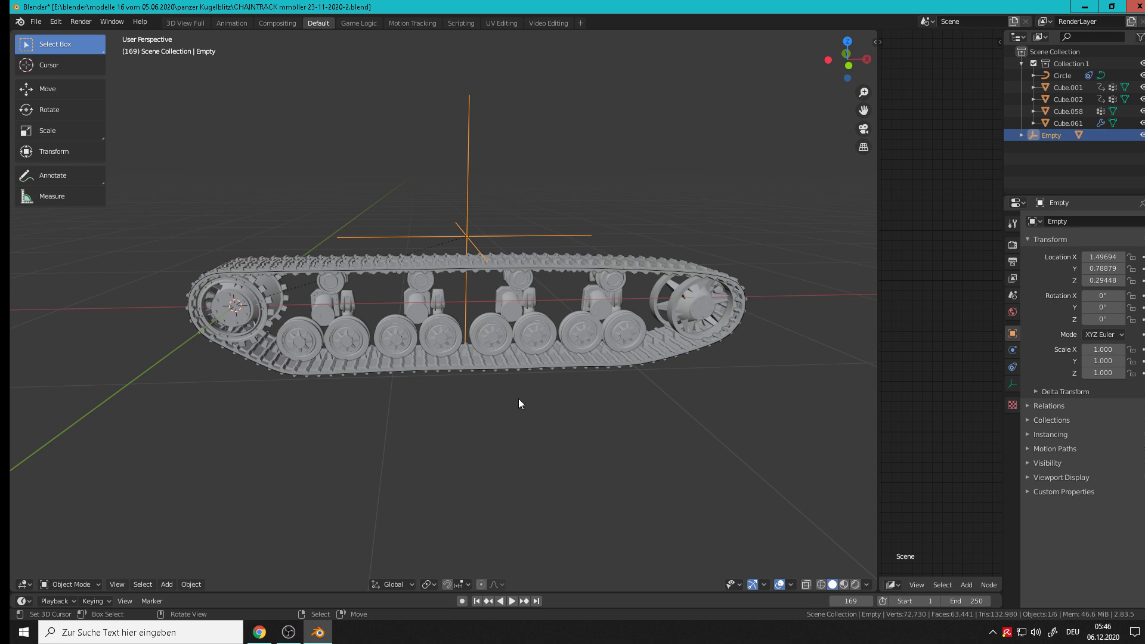
pyautogui.press('g')
pyautogui.press('x')
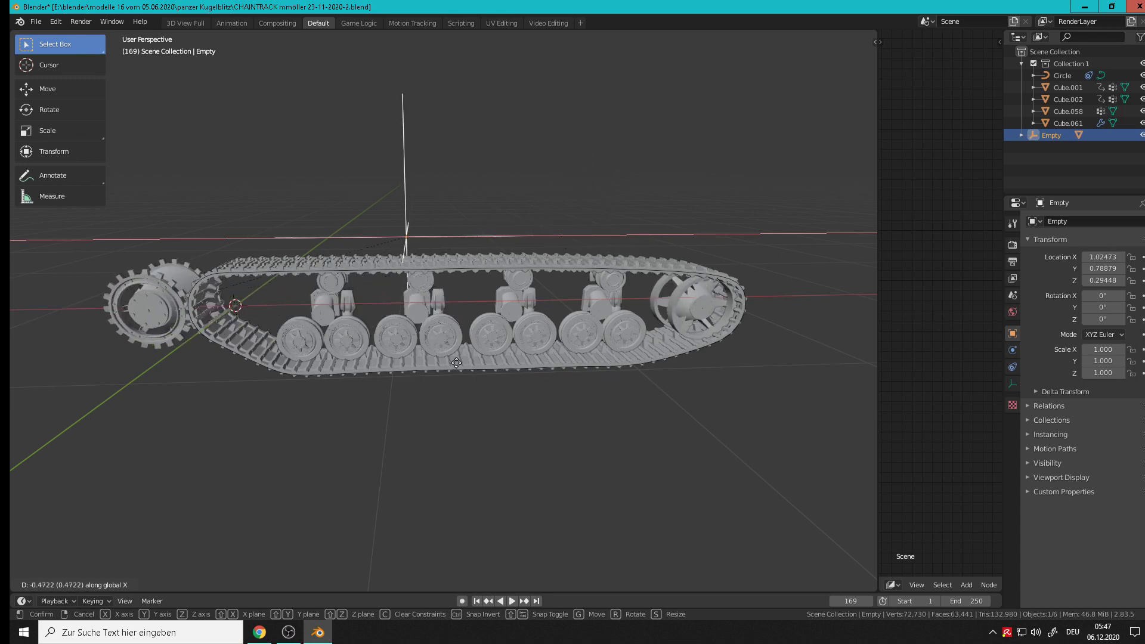
pyautogui.press('Escape')
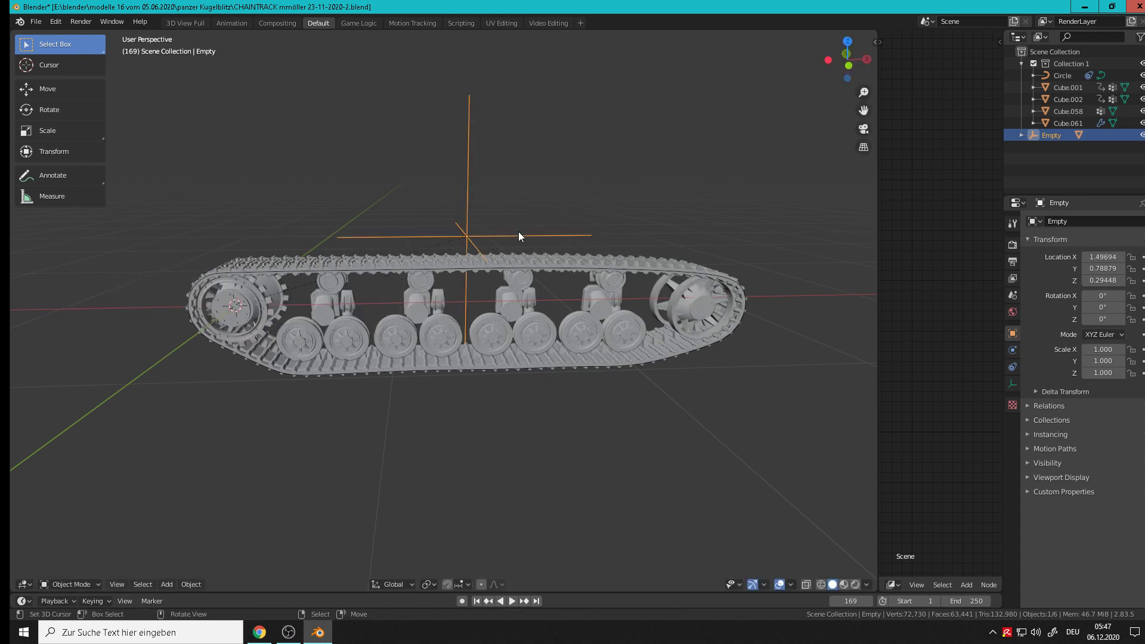
# Parent idler wheel Cube.002 to the Empty using the Object option
pyautogui.click(696, 298)
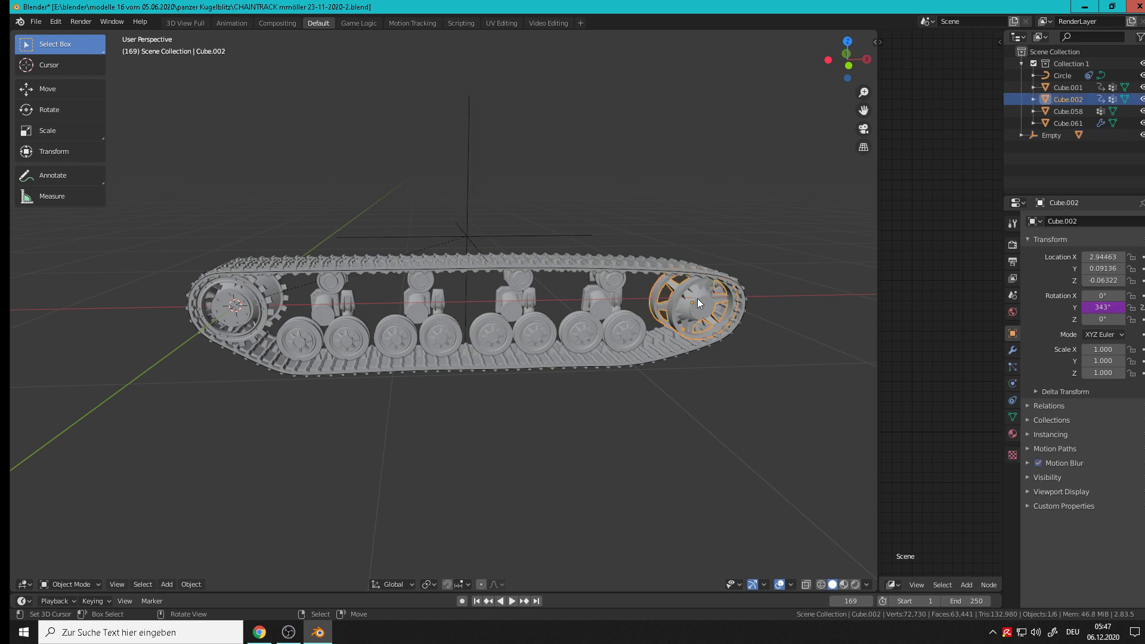
pyautogui.keyDown('shift'); pyautogui.click(468, 236); pyautogui.keyUp('shift')
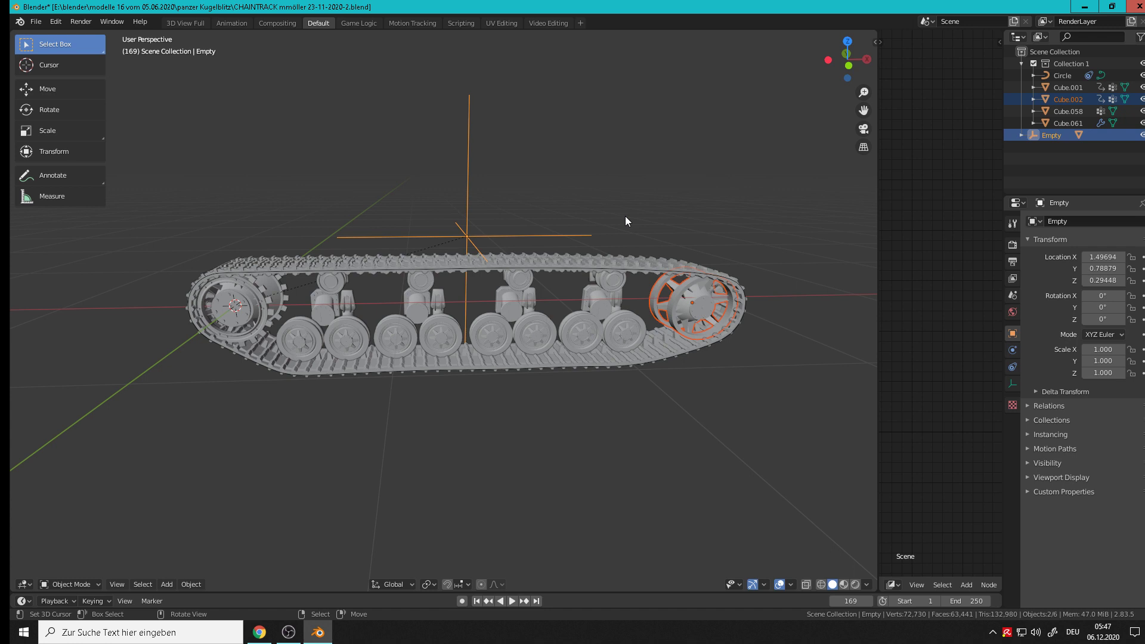
pyautogui.hotkey('ctrl', 'p')
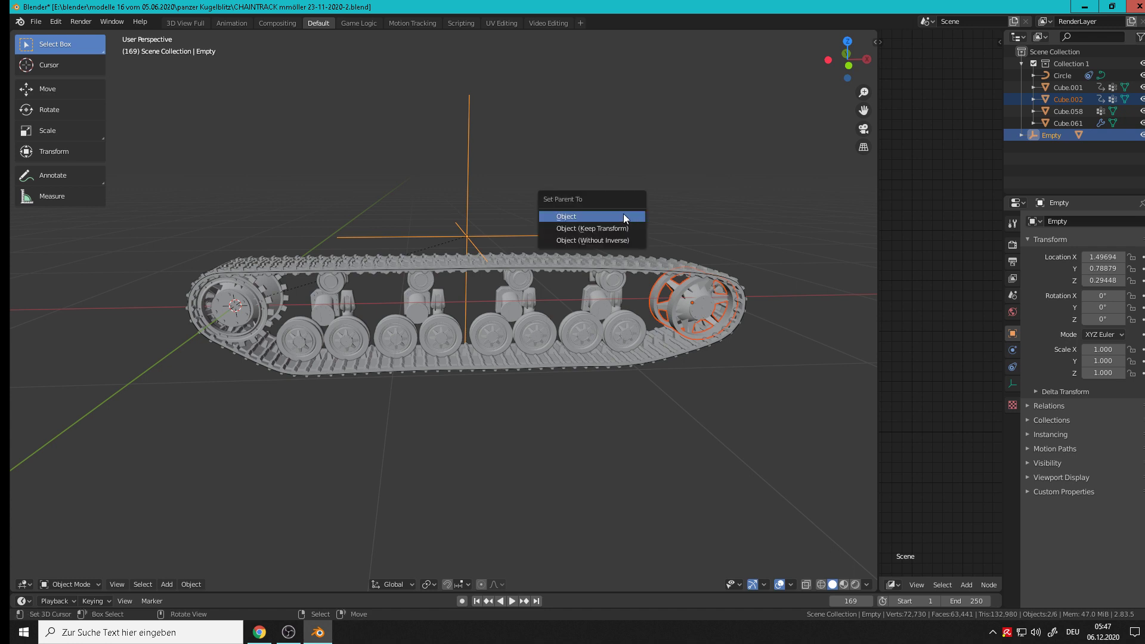
pyautogui.click(624, 218)
# Try moving the empty along the global X axis to check that the parented idler wheel follows, then cancel
pyautogui.click(472, 234)
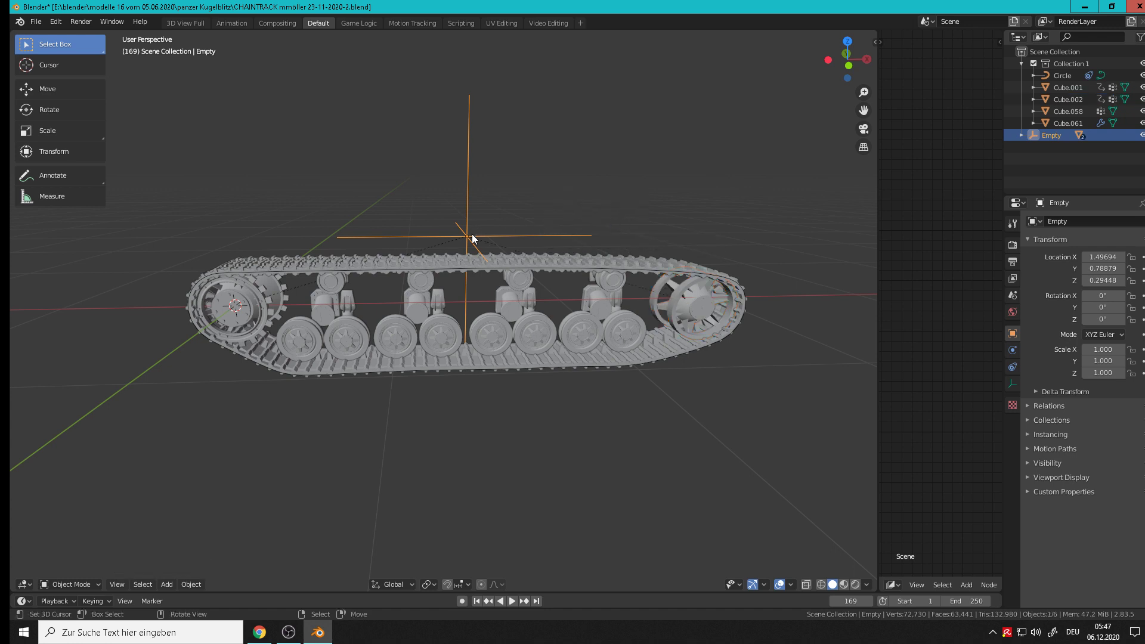
pyautogui.press('g')
pyautogui.press('x')
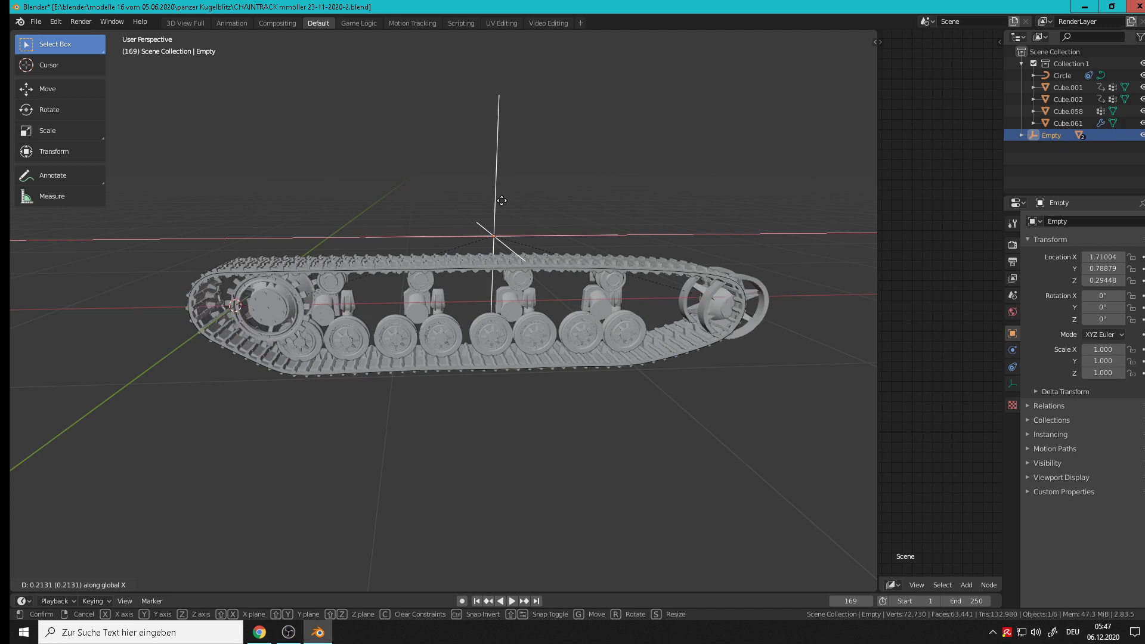
pyautogui.press('Escape')
# Parent the track's Circle curve to the Empty using the Object option
pyautogui.scroll(2, 349, 277)
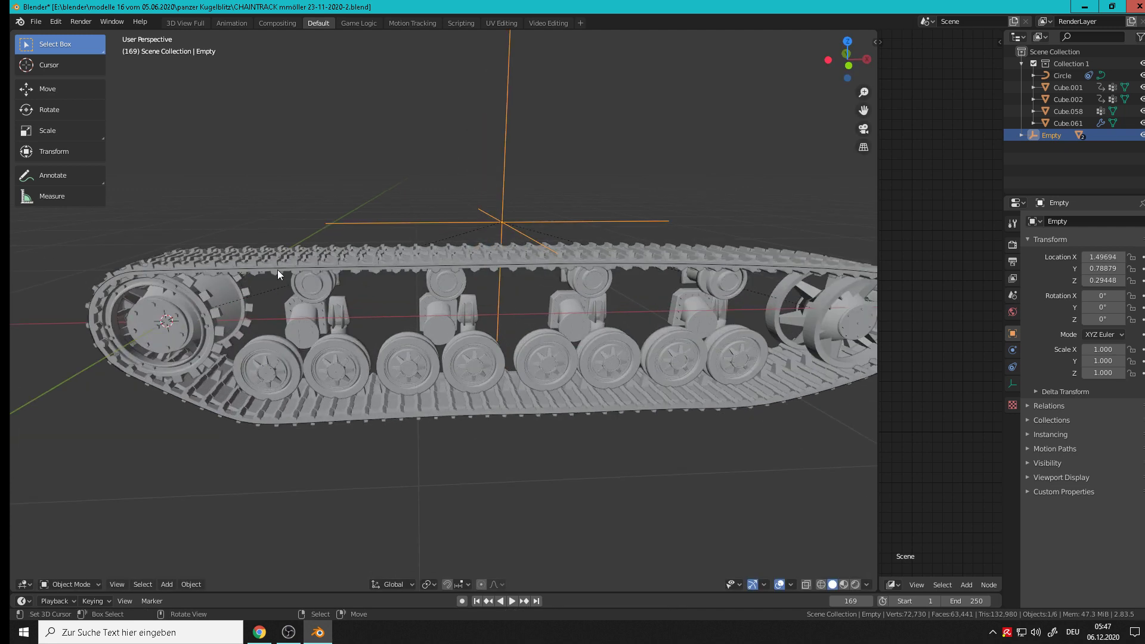
pyautogui.click(385, 268)
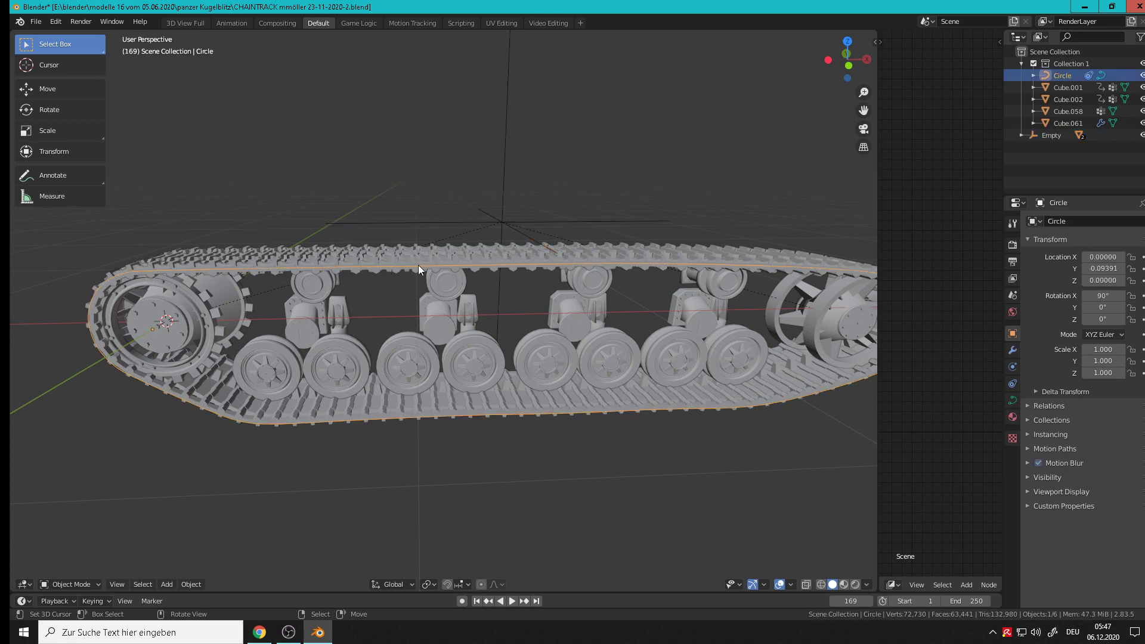
pyautogui.keyDown('shift'); pyautogui.click(503, 223); pyautogui.keyUp('shift')
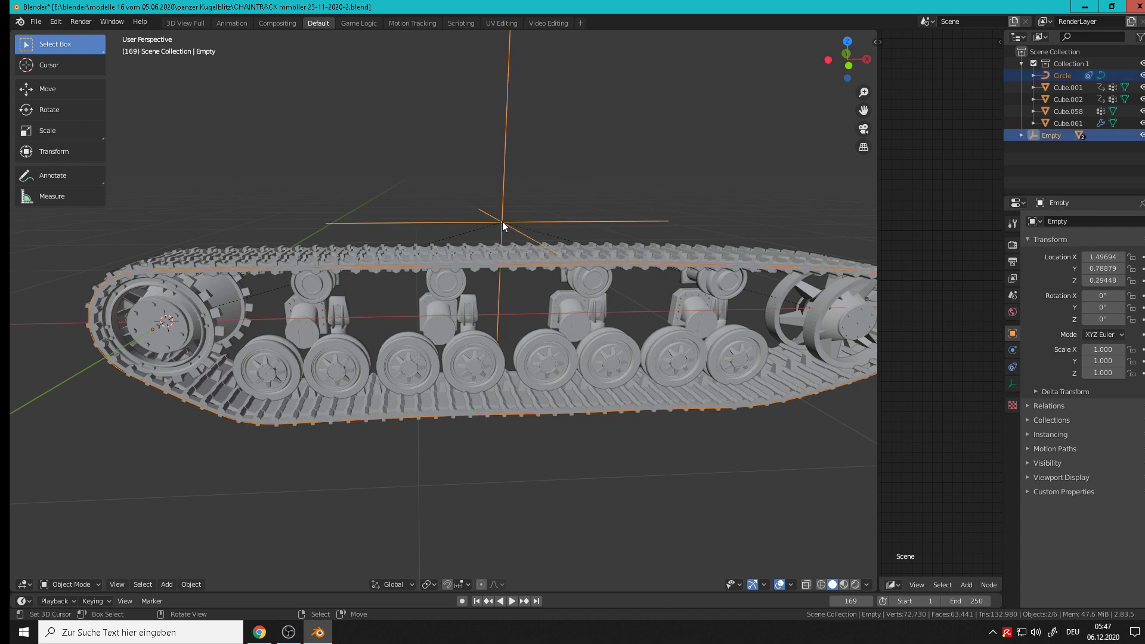
pyautogui.hotkey('ctrl', 'p')
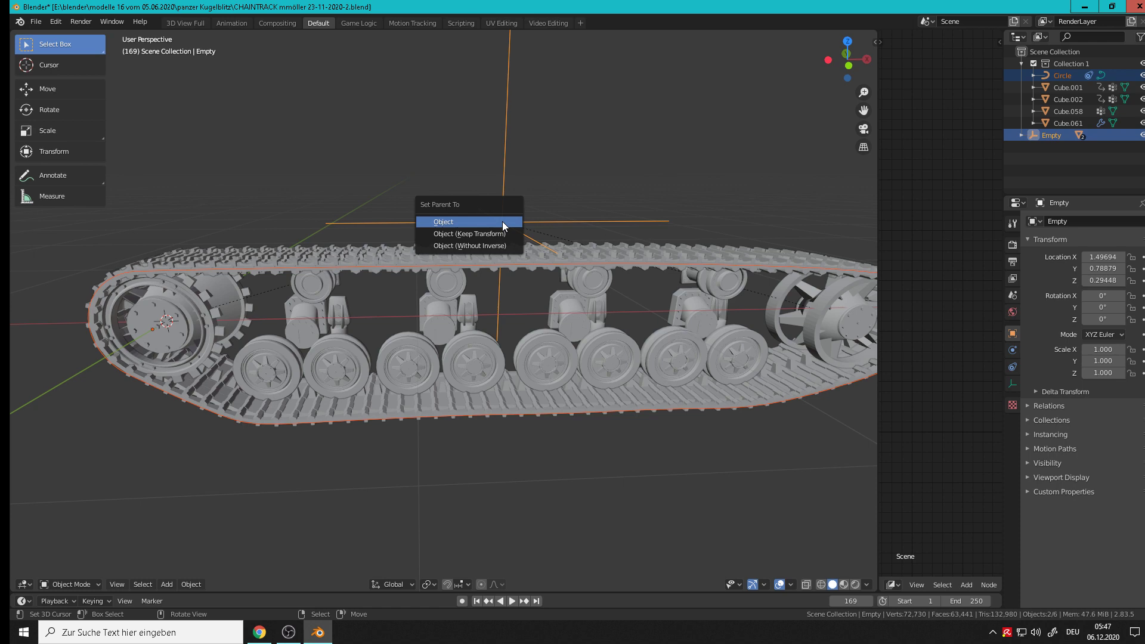
pyautogui.click(502, 221)
# Try moving the empty along the global X axis to check that the track travels with both end wheels
pyautogui.scroll(-1, 502, 221)
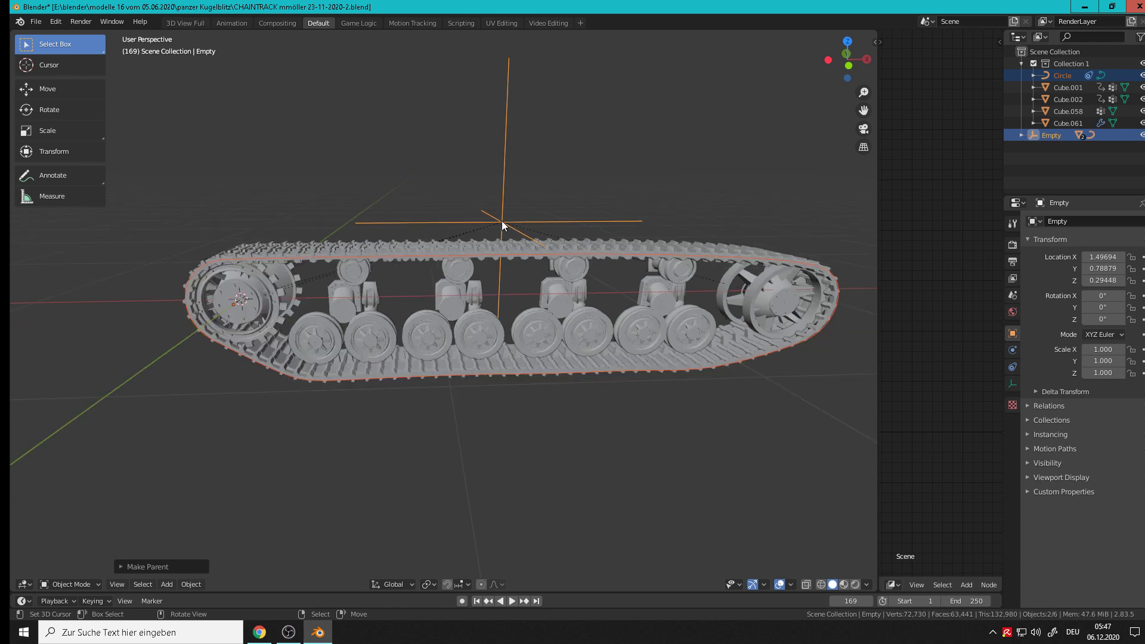
pyautogui.click(502, 221)
pyautogui.press('g')
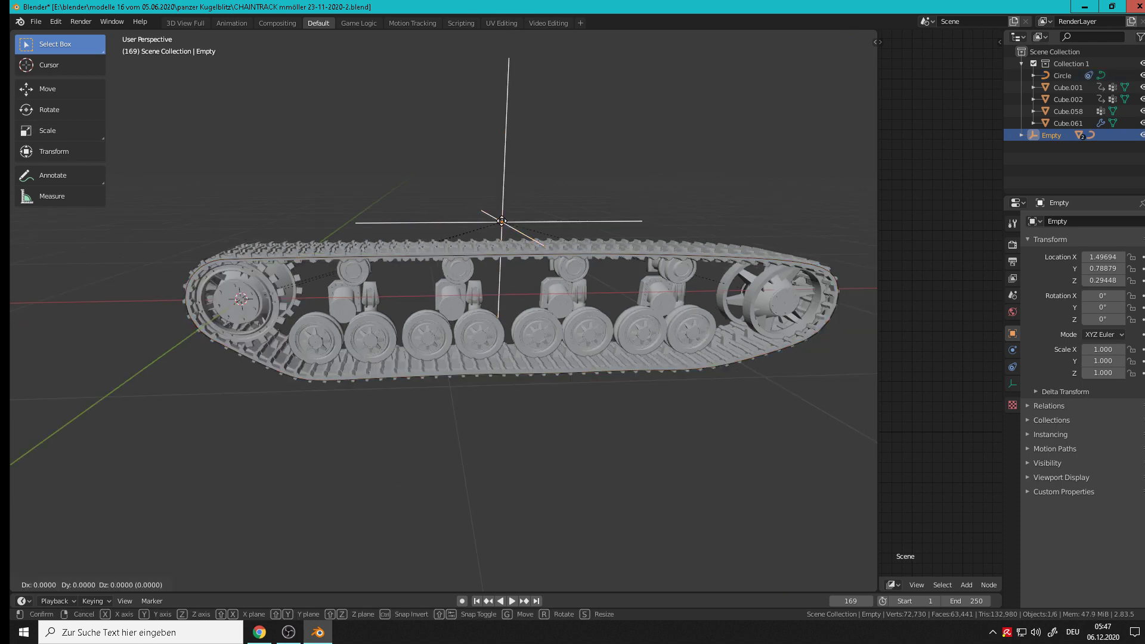
pyautogui.press('x')
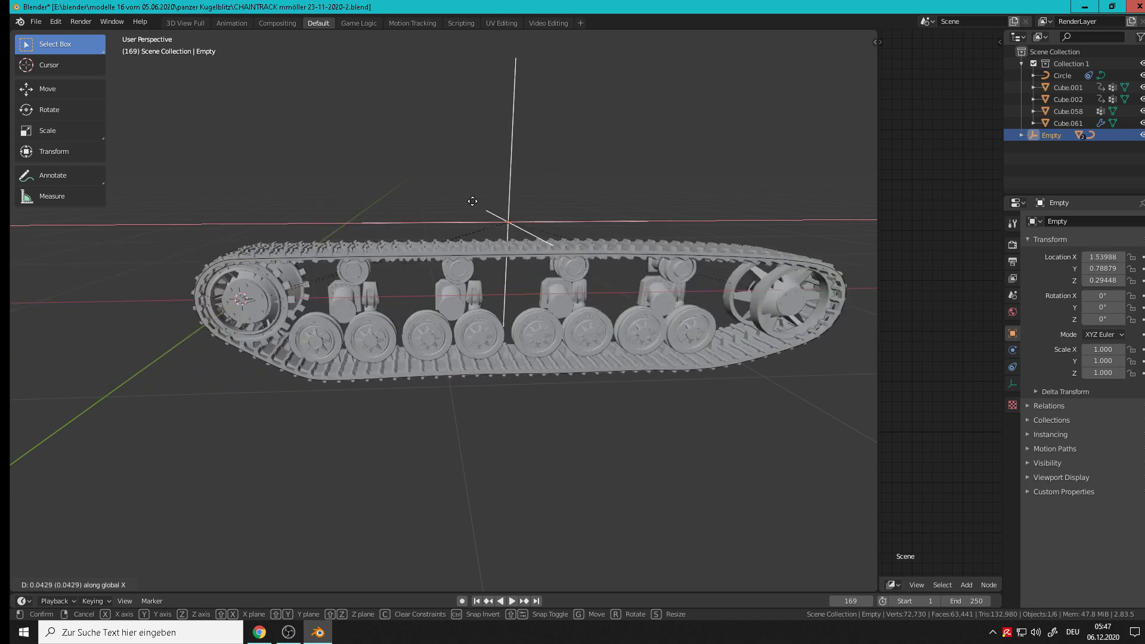
pyautogui.click(533, 277)
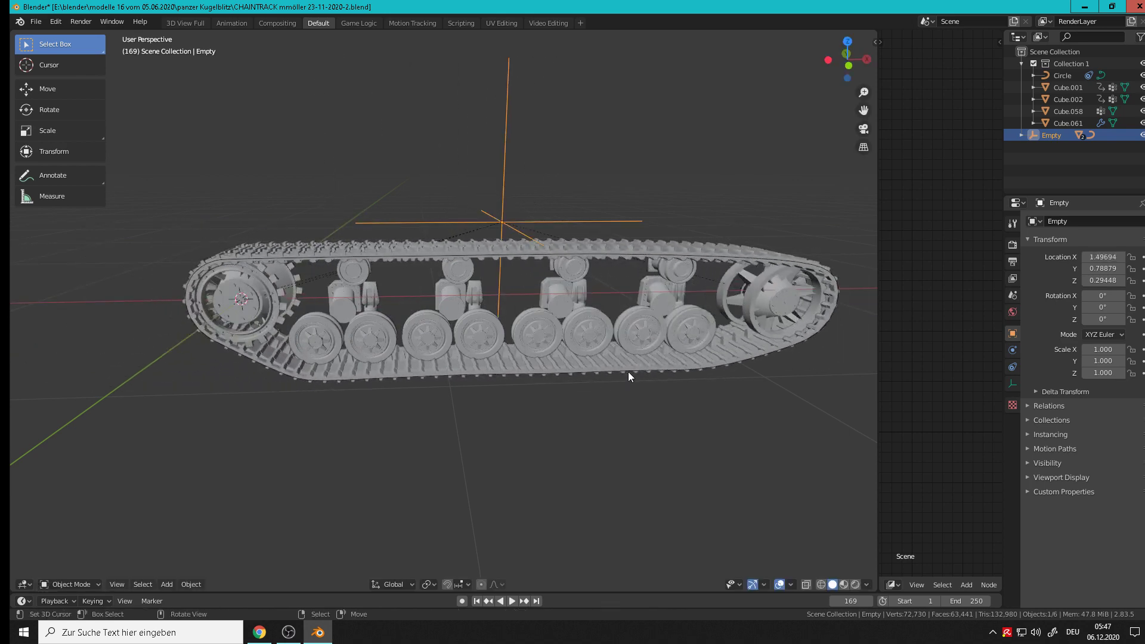
# Open the road wheel and suspension mesh Cube.058 in Edit Mode and deselect all its geometry
pyautogui.scroll(3, 629, 326)
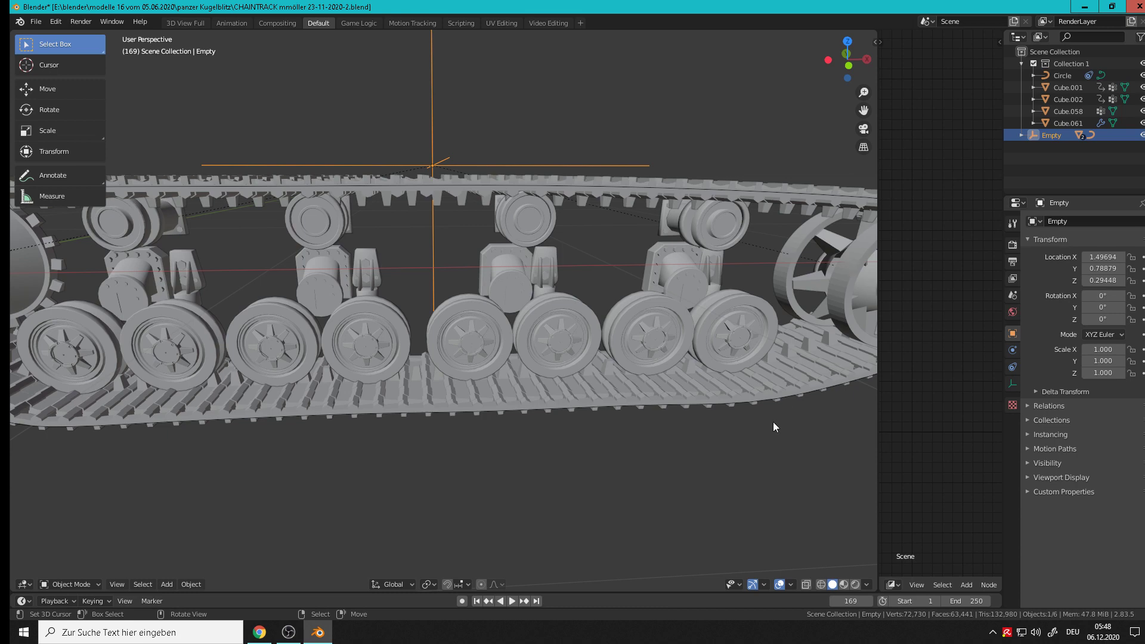
pyautogui.scroll(-4, 738, 425)
pyautogui.click(468, 344)
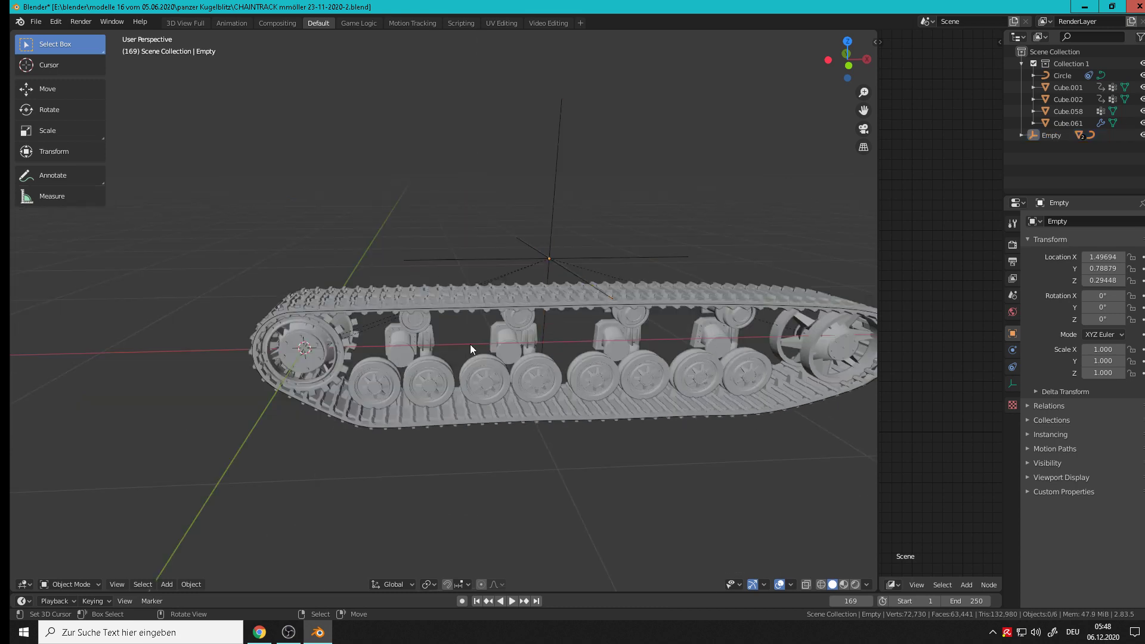
pyautogui.click(556, 371)
pyautogui.press('Tab')
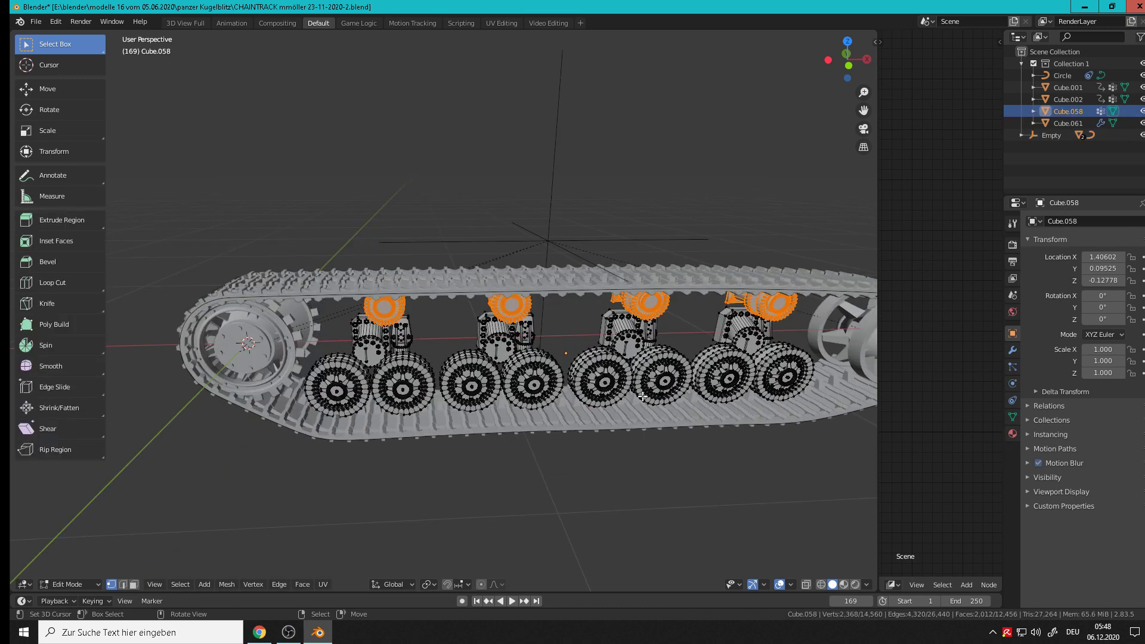
pyautogui.scroll(-3, 556, 370)
pyautogui.scroll(3, 573, 367)
pyautogui.moveTo(573, 367); pyautogui.dragTo(601, 354, button='middle')
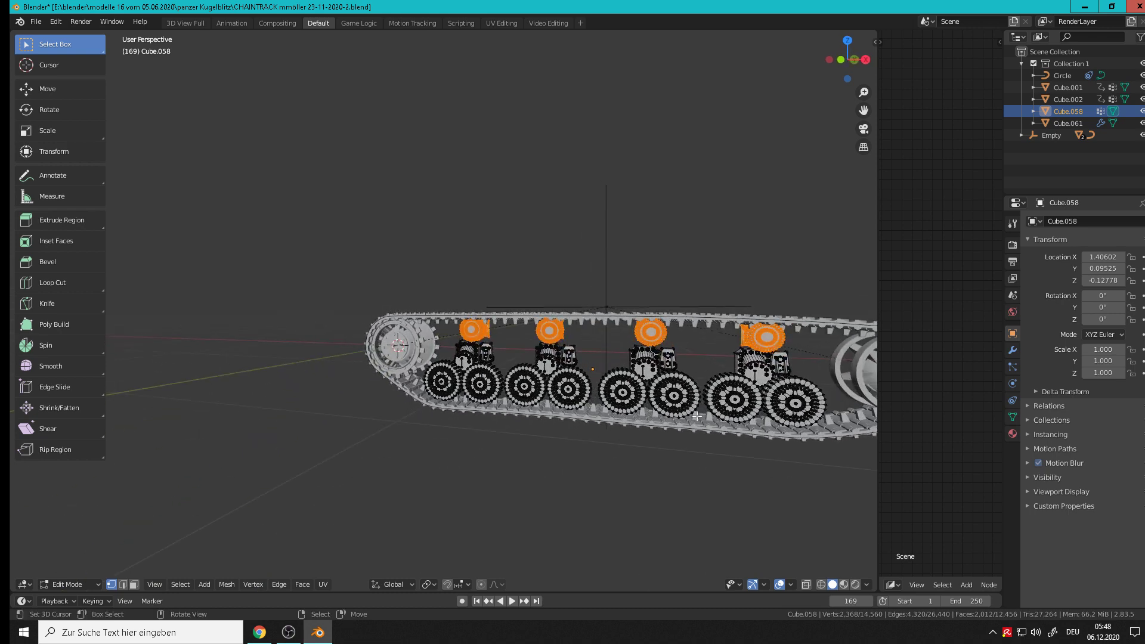
pyautogui.hotkey('alt', 'a')
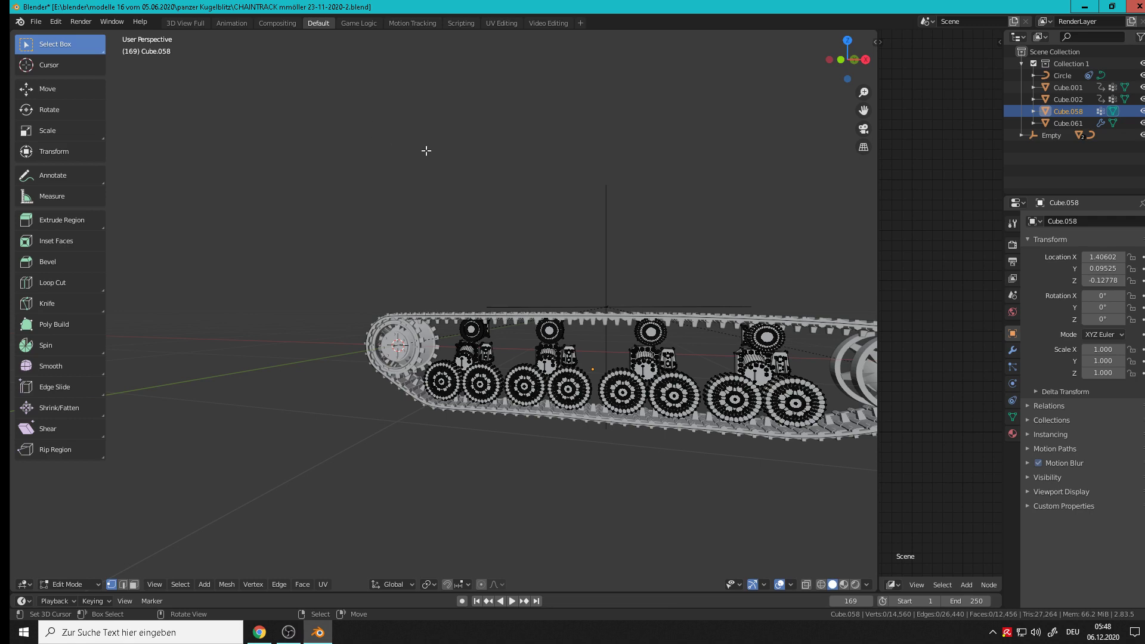
# Turn on X-ray display for the wheel mesh so that hidden geometry can be selected
pyautogui.scroll(-3, 425, 150)
pyautogui.moveTo(425, 151); pyautogui.dragTo(813, 589, button='middle')
pyautogui.scroll(1, 814, 589)
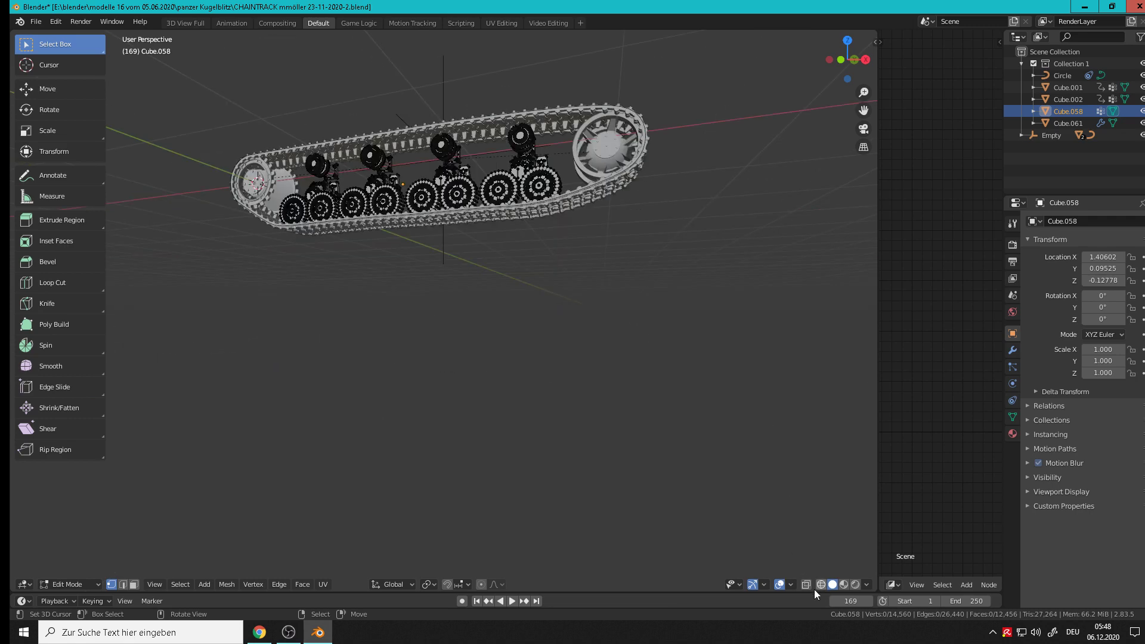
pyautogui.click(805, 588)
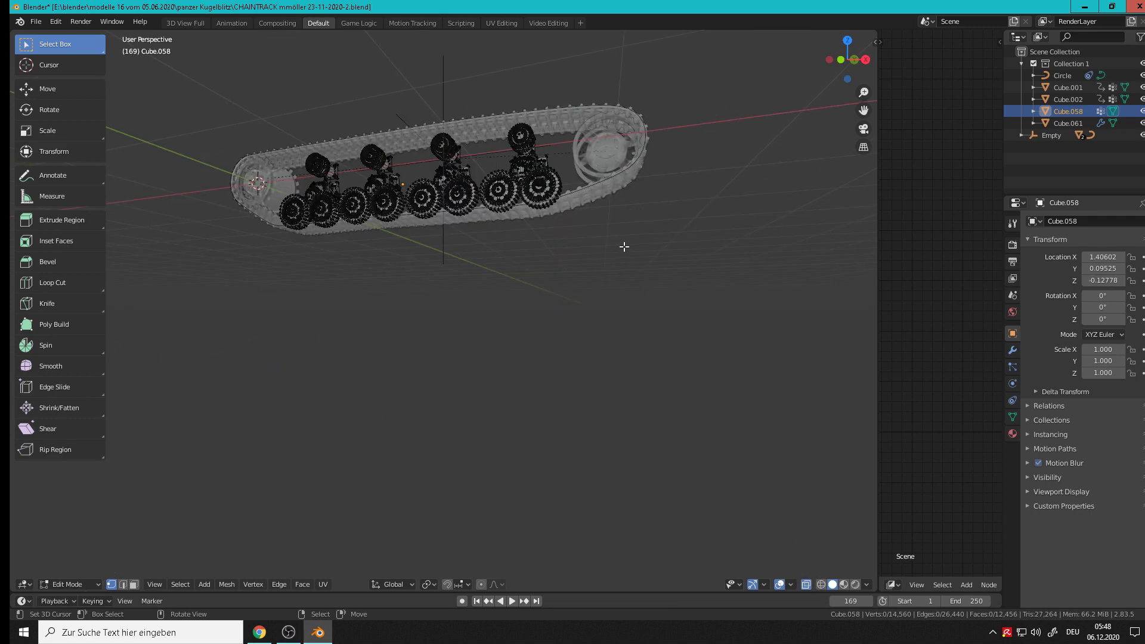
# Delete the vertices of the three road wheel groups nearer the toothed sprocket, keeping only the group beside the spoked end wheel
pyautogui.press('KP_1')
pyautogui.scroll(2, 410, 236)
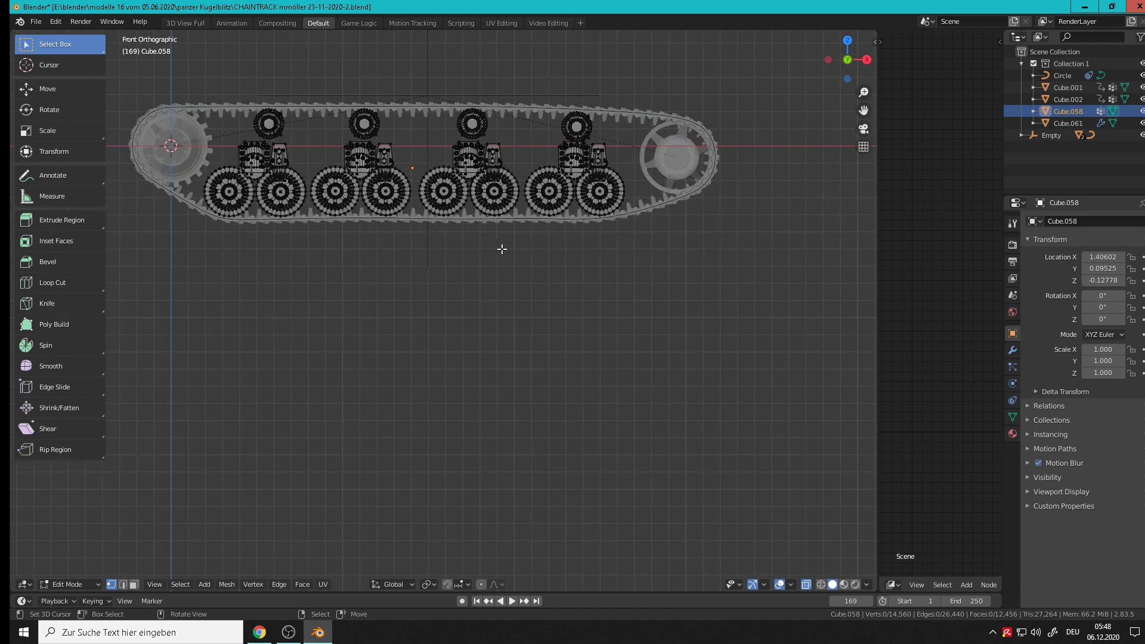
pyautogui.press('b')
pyautogui.moveTo(521, 249); pyautogui.dragTo(181, 83)
pyautogui.press('x')
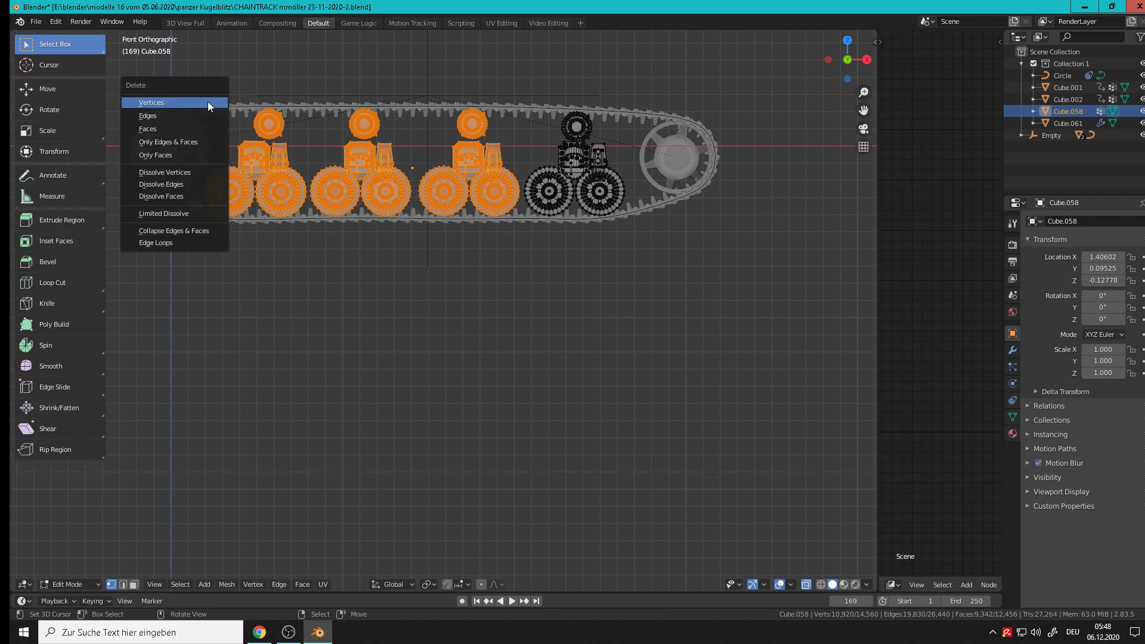
pyautogui.click(208, 101)
# Select all geometry of the lower road wheel farther from the spoked end wheel, including its rim, hub and spoke parts
pyautogui.scroll(2, 565, 160)
pyautogui.scroll(3, 566, 160)
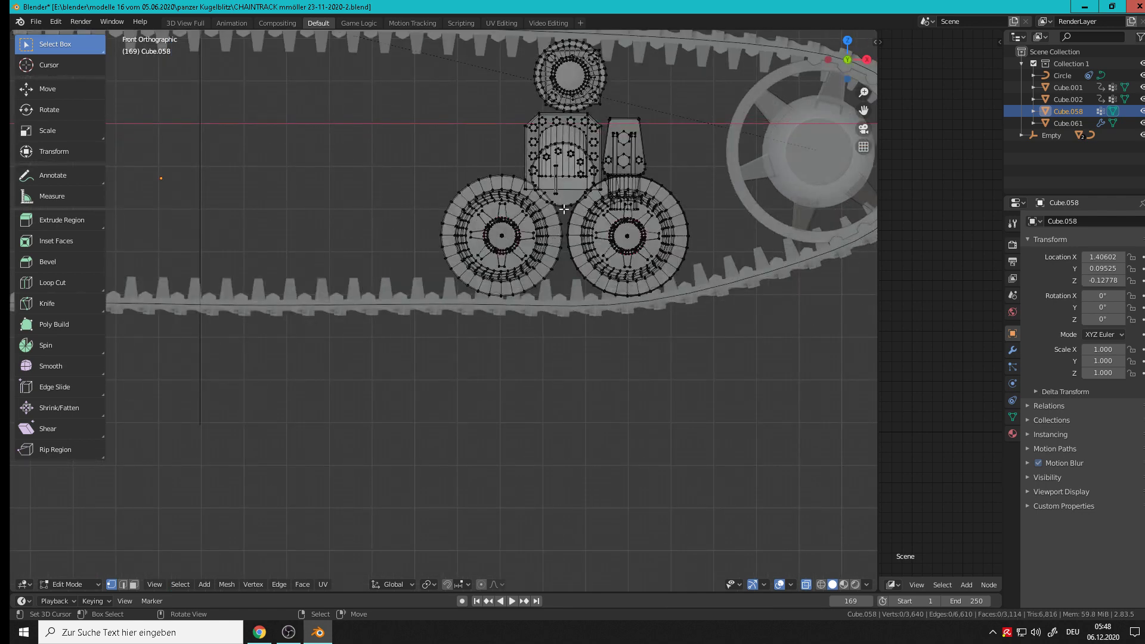
pyautogui.scroll(-3, 560, 210)
pyautogui.press('l')
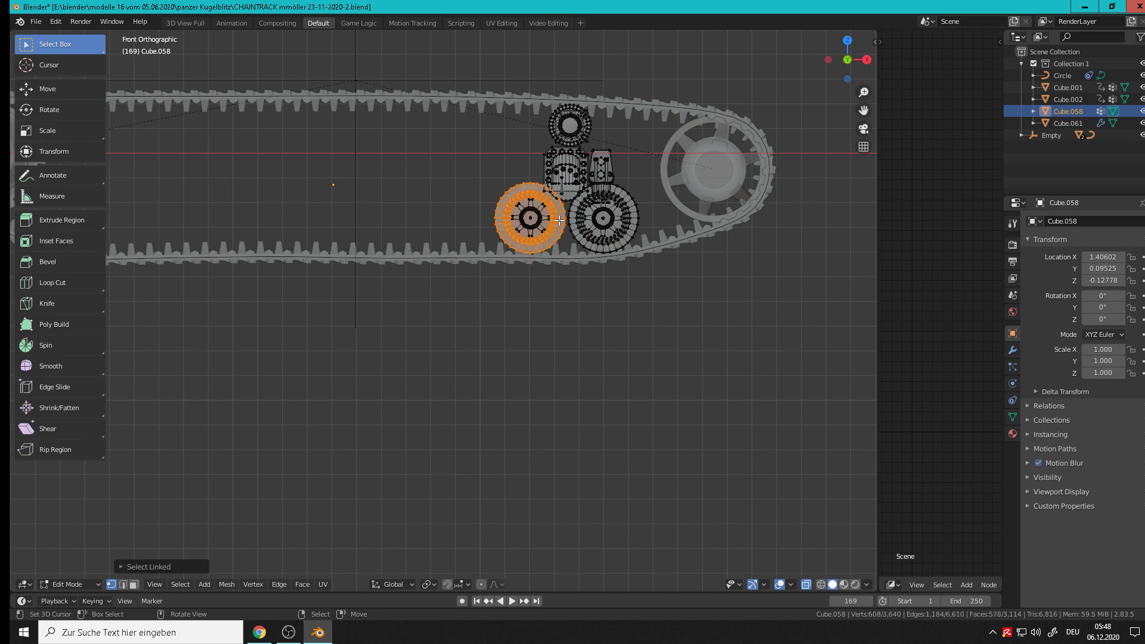
pyautogui.scroll(4, 542, 219)
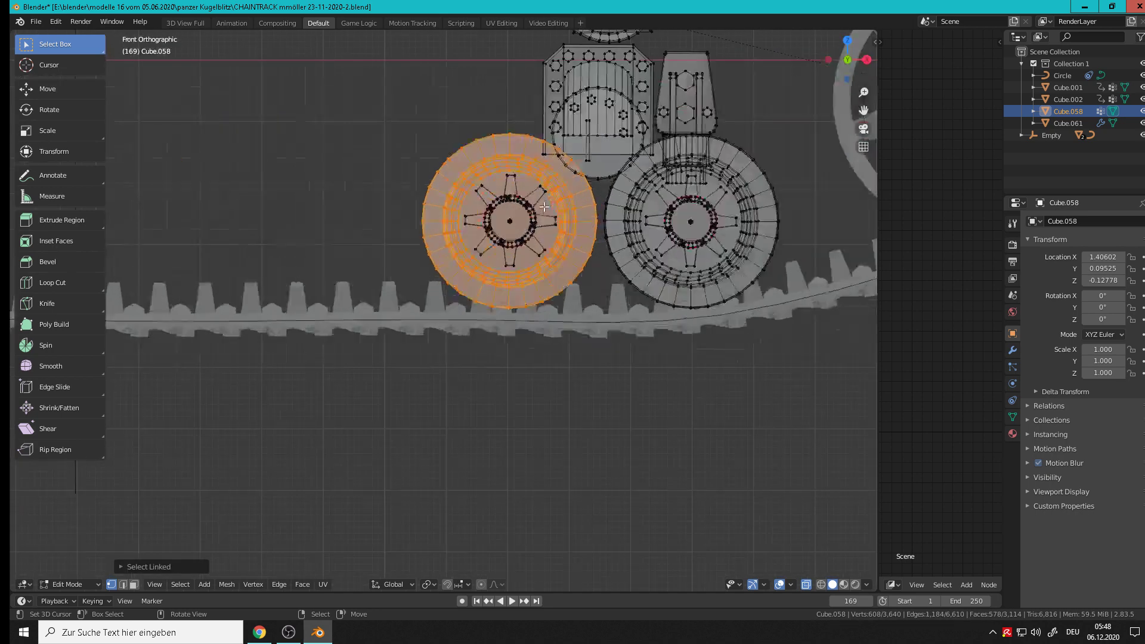
pyautogui.press('l')
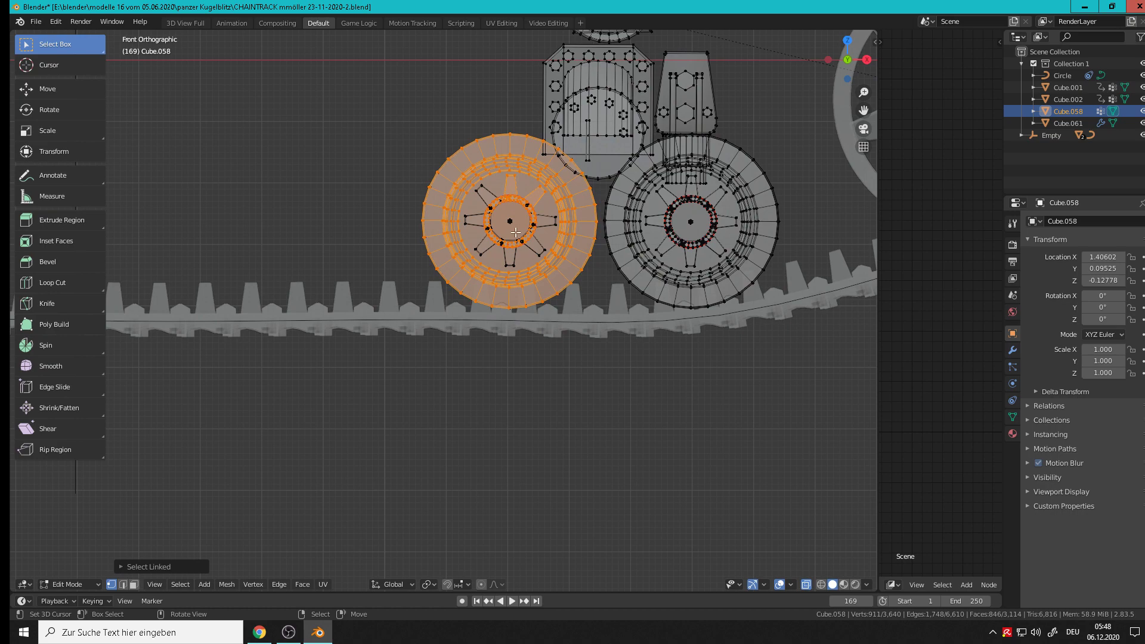
pyautogui.press('c')
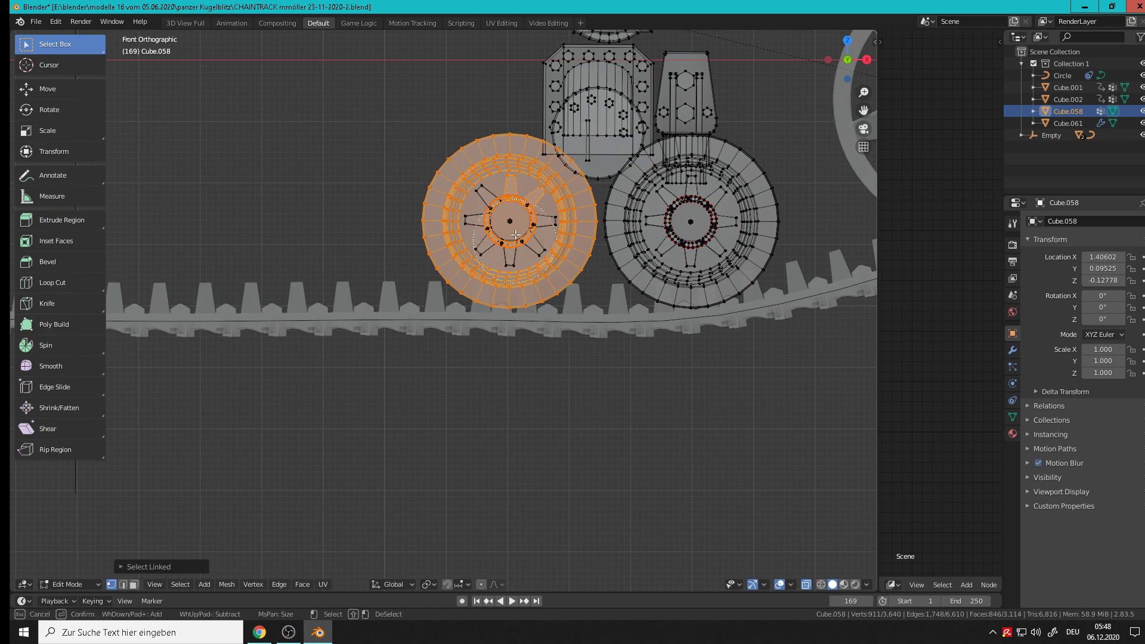
pyautogui.click(484, 233)
pyautogui.moveTo(484, 233)
pyautogui.mouseDown()
pyautogui.moveTo(525, 244)
pyautogui.moveTo(509, 241)
pyautogui.mouseUp()
pyautogui.press('Escape')
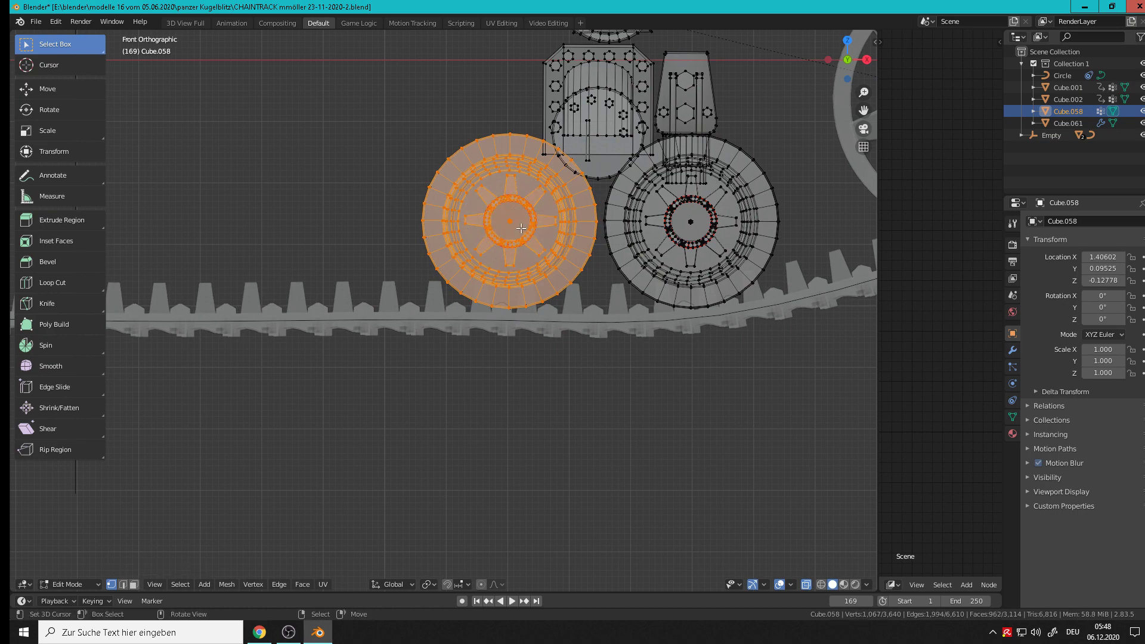
pyautogui.moveTo(489, 239)
pyautogui.mouseDown(button='middle')
pyautogui.moveTo(509, 240)
pyautogui.moveTo(464, 168)
pyautogui.moveTo(458, 190)
pyautogui.moveTo(459, 161)
pyautogui.moveTo(389, 142)
pyautogui.mouseUp(button='middle')
pyautogui.press('l')
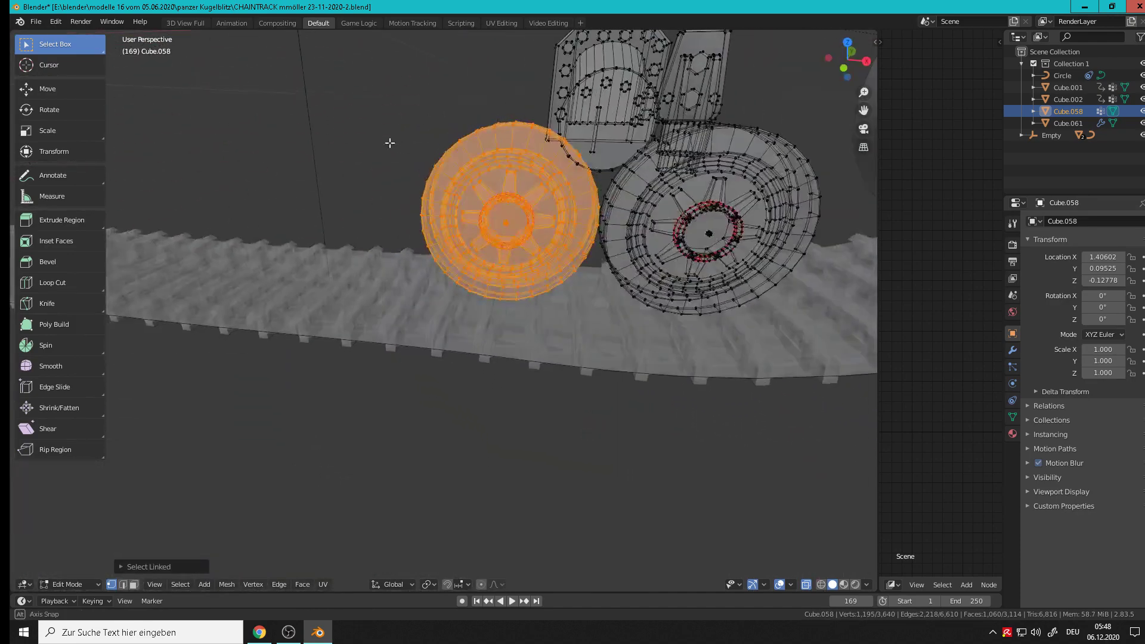
pyautogui.scroll(-2, 495, 186)
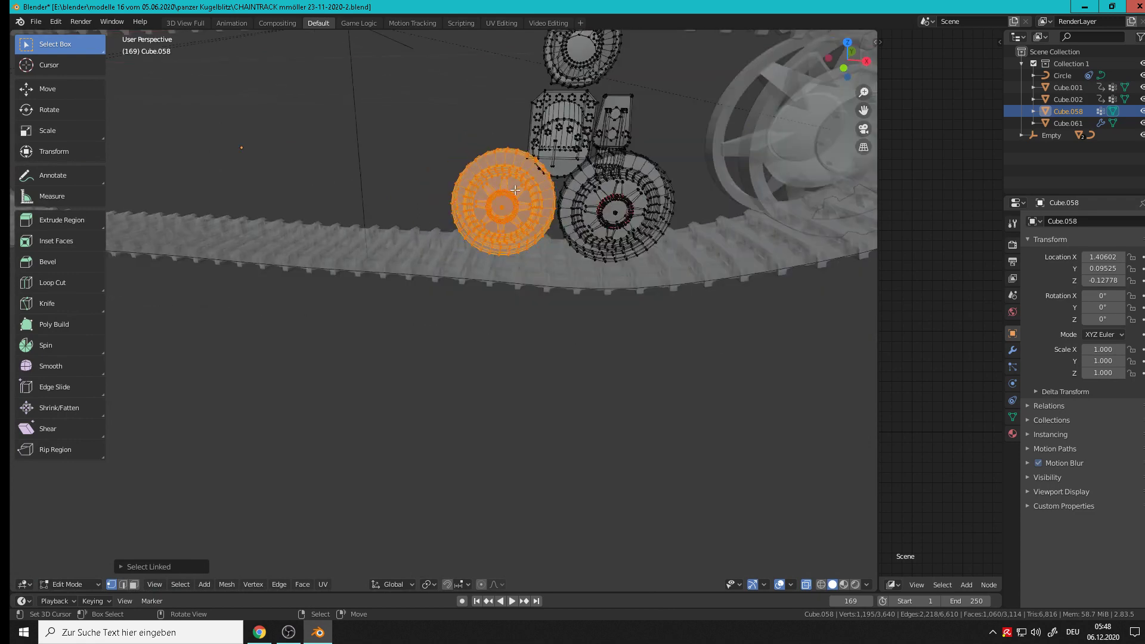
pyautogui.press('ctrl')
pyautogui.hotkey('ctrl', 'p')
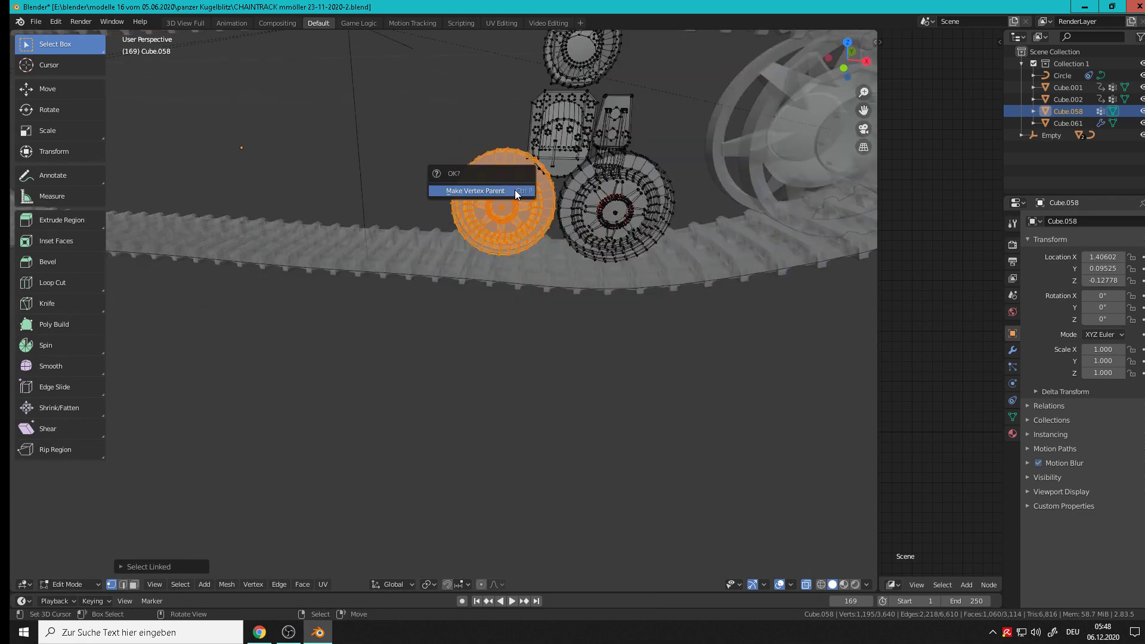
pyautogui.click(514, 190)
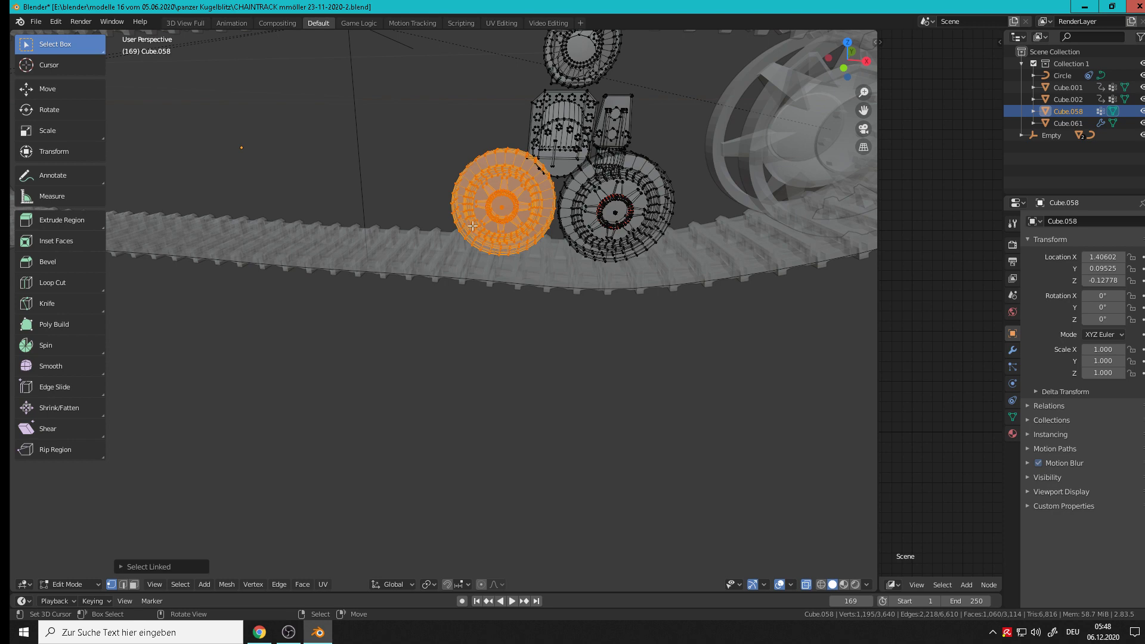
pyautogui.scroll(-3, 505, 211)
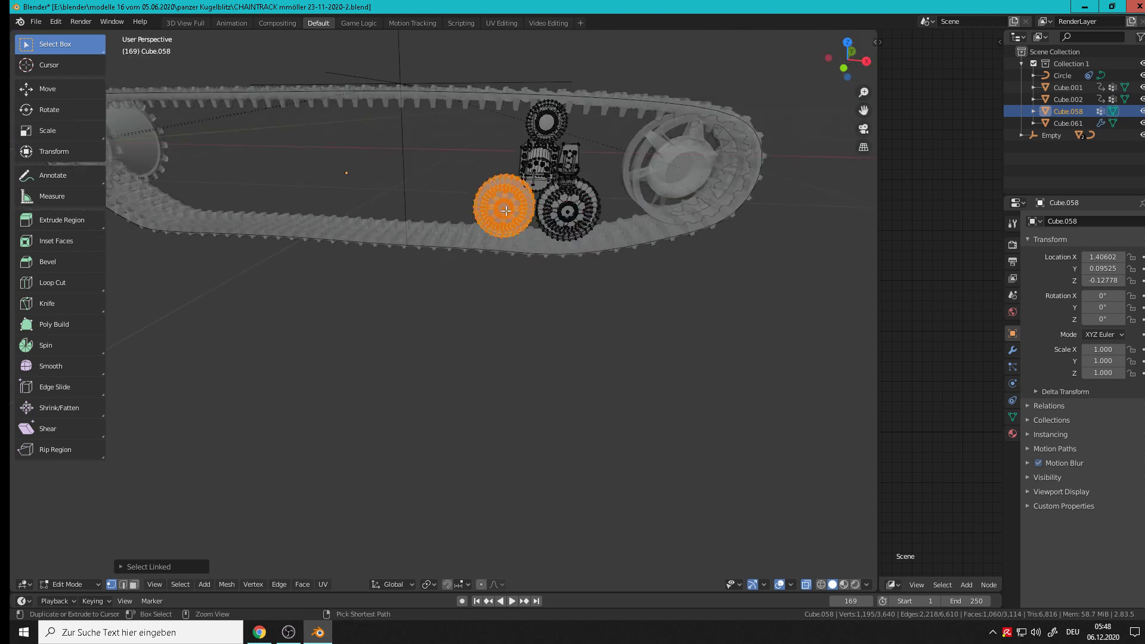
pyautogui.hotkey('ctrl', 'p')
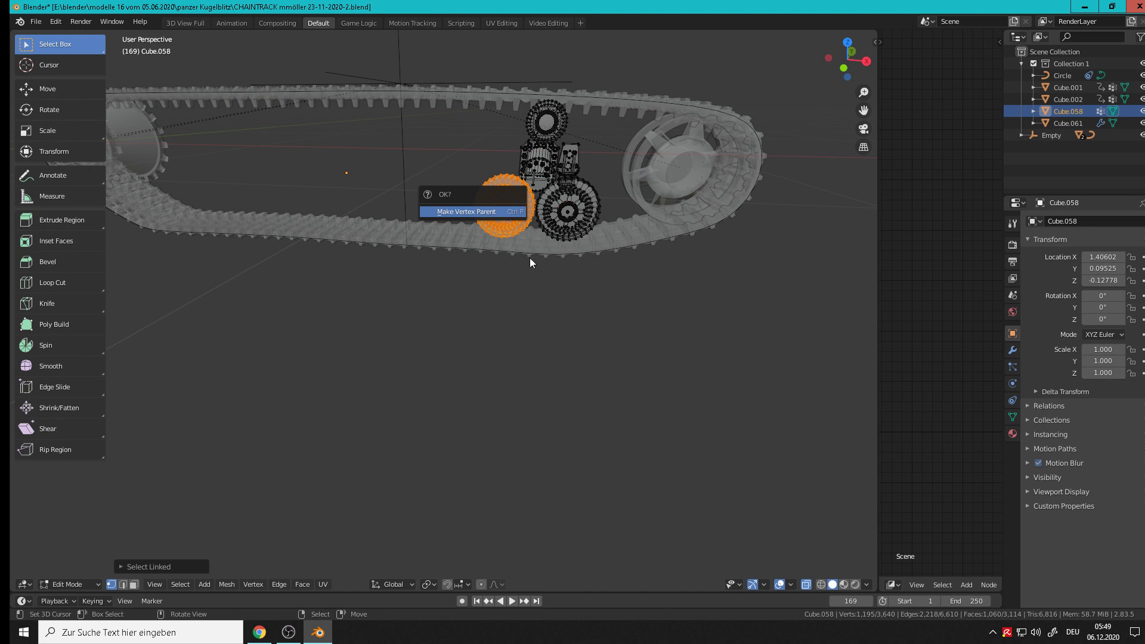
# Separate the selected road wheel into its own object by Selection and select it in Object Mode
pyautogui.press('F3')
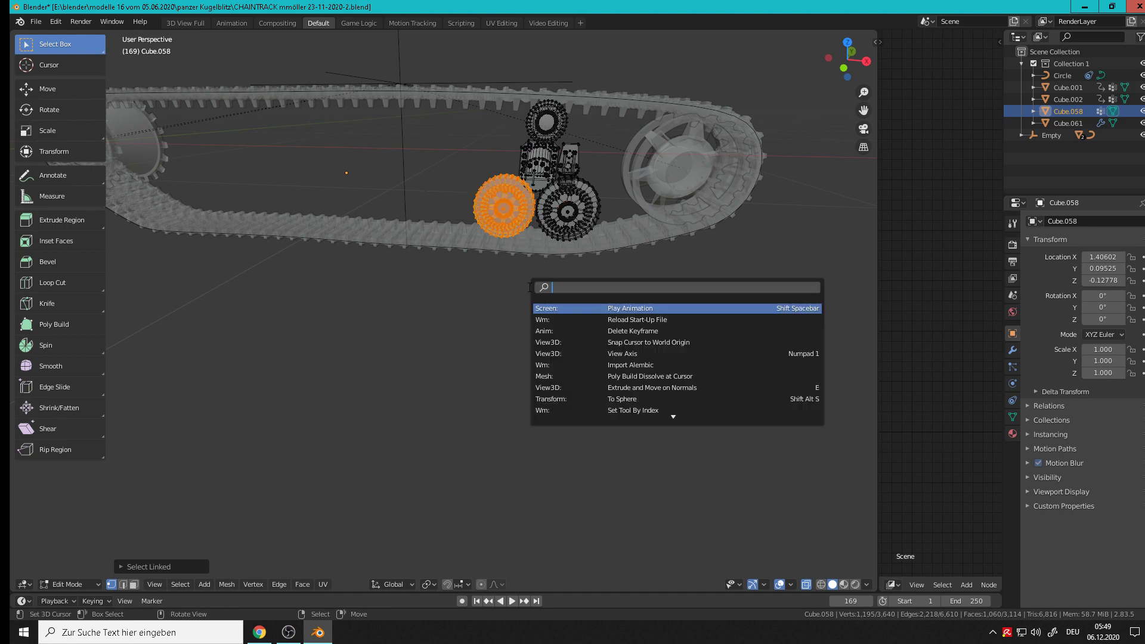
pyautogui.write('sep')
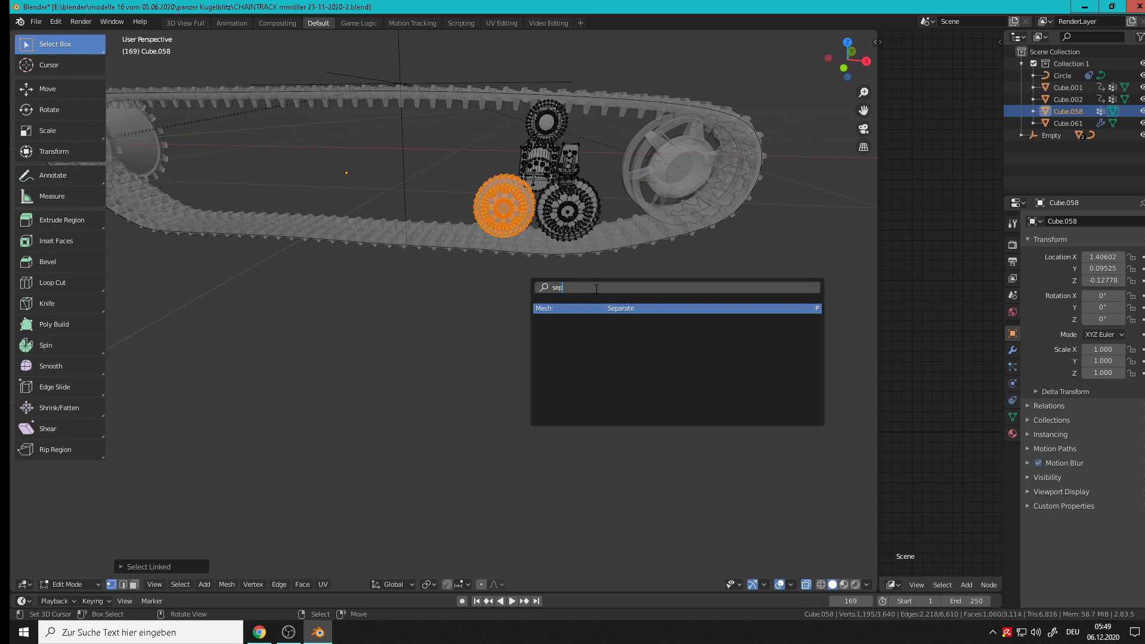
pyautogui.click(632, 308)
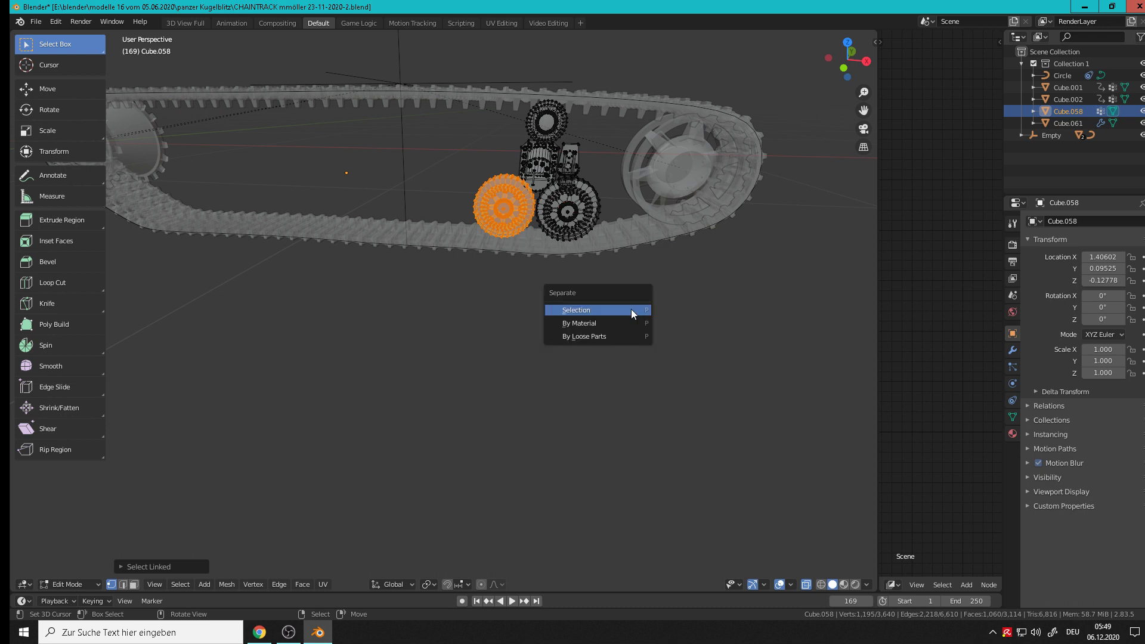
pyautogui.click(630, 309)
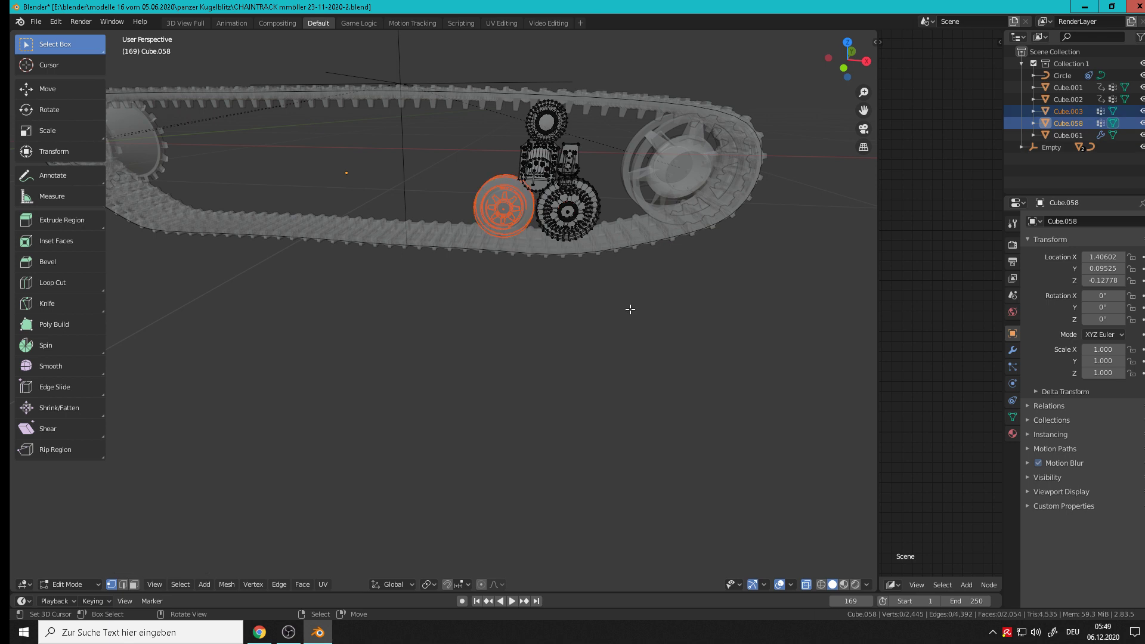
pyautogui.press('Tab')
pyautogui.click(516, 212)
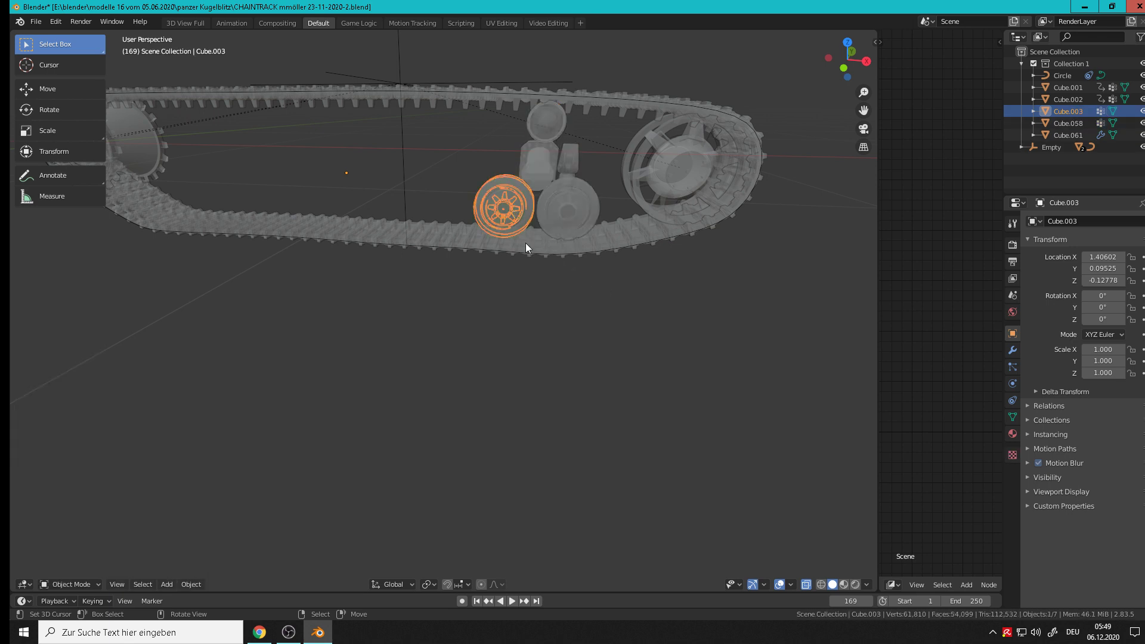
# Open Cube.058 in Edit Mode and select all linked geometry of the upper support roller with its mounting plate and bolts
pyautogui.click(560, 133)
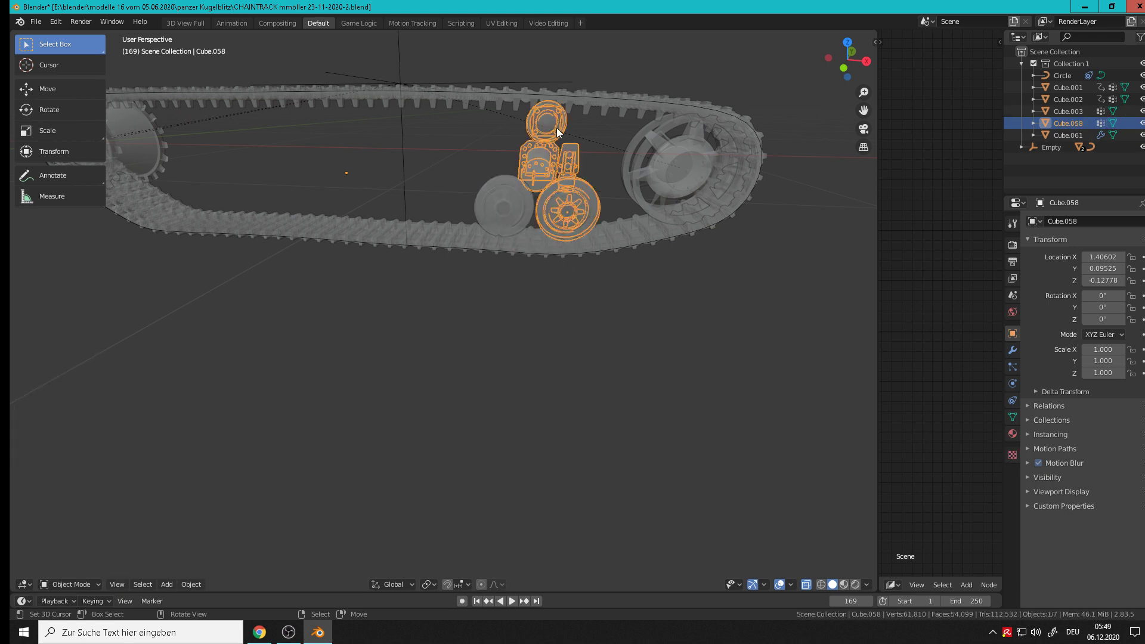
pyautogui.press('Tab')
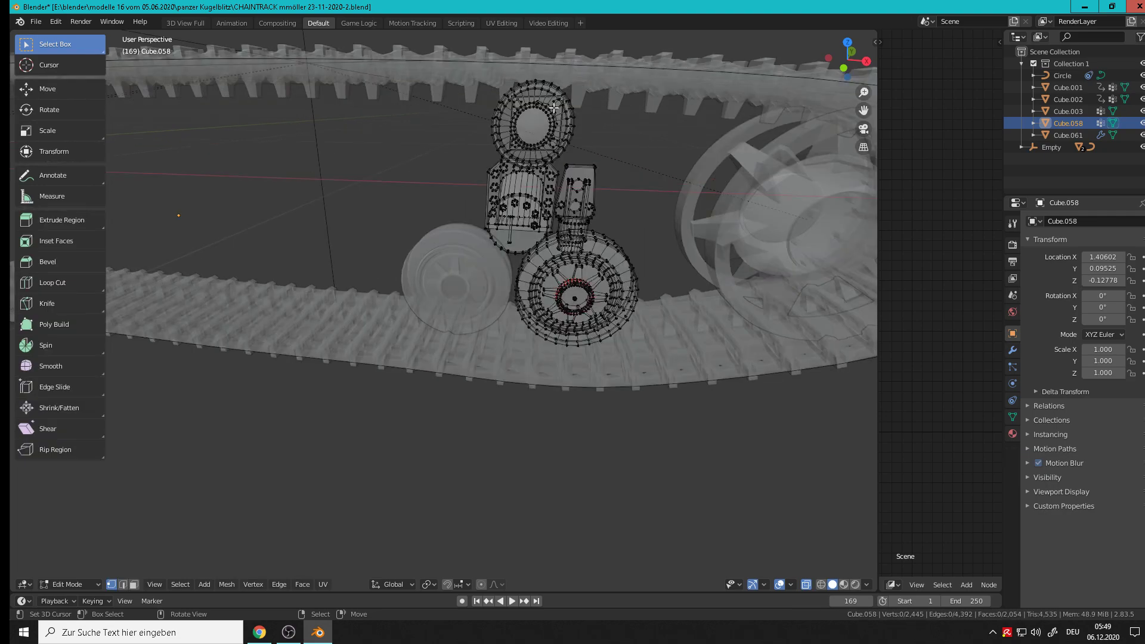
pyautogui.scroll(5, 546, 126)
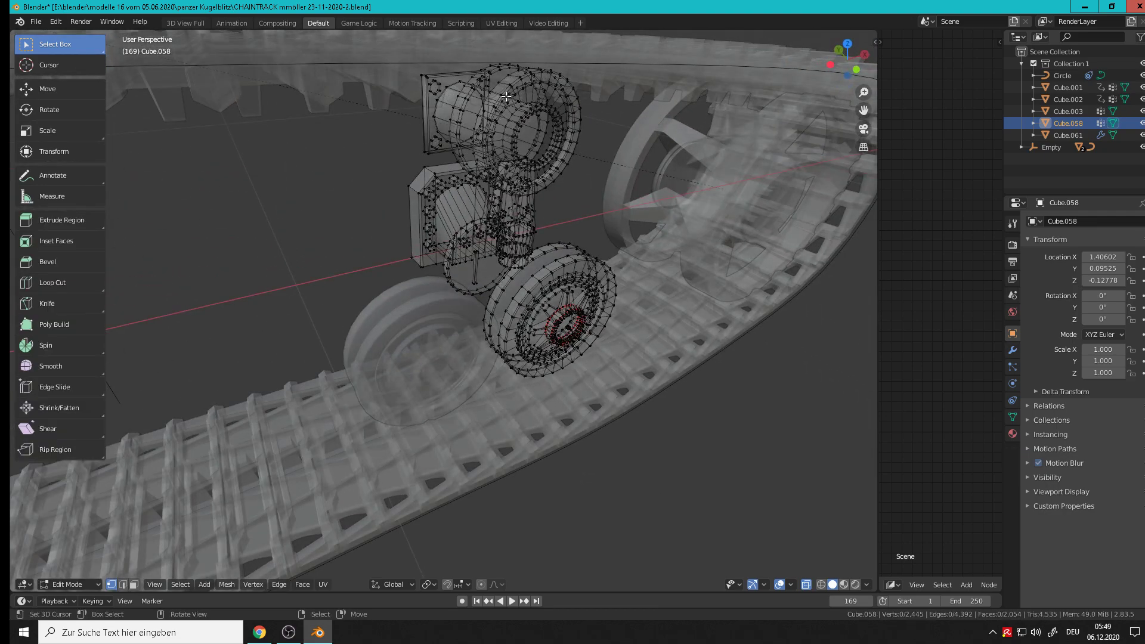
pyautogui.moveTo(705, 113); pyautogui.dragTo(548, 119, button='middle')
pyautogui.press('l')
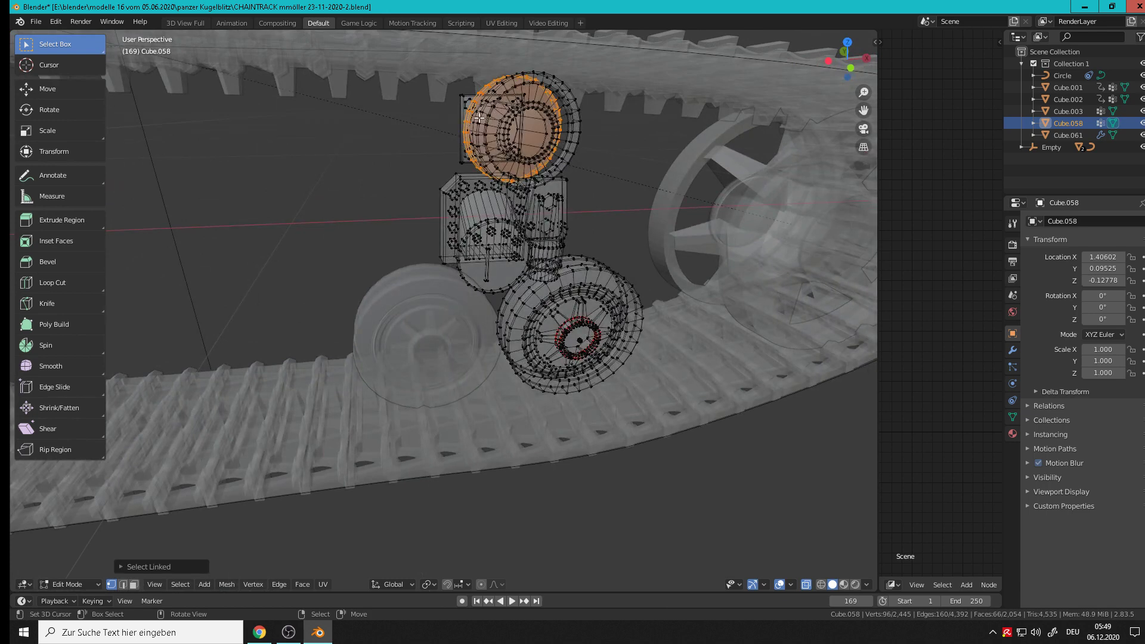
pyautogui.press('l')
pyautogui.press('l')
pyautogui.press('l')
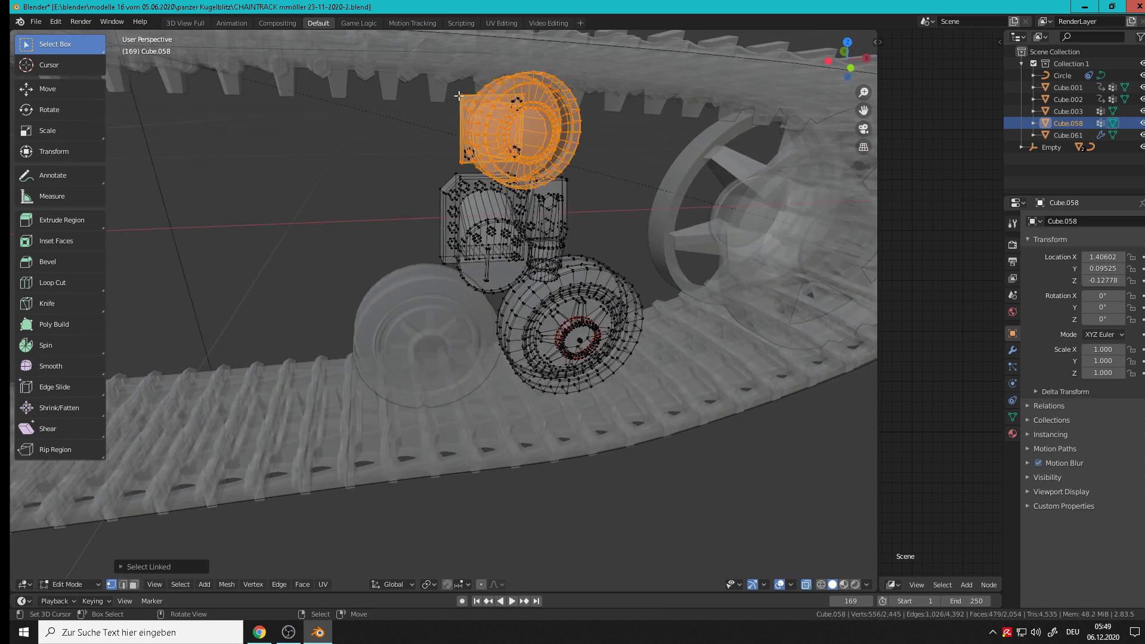
pyautogui.press('l')
pyautogui.click(523, 99)
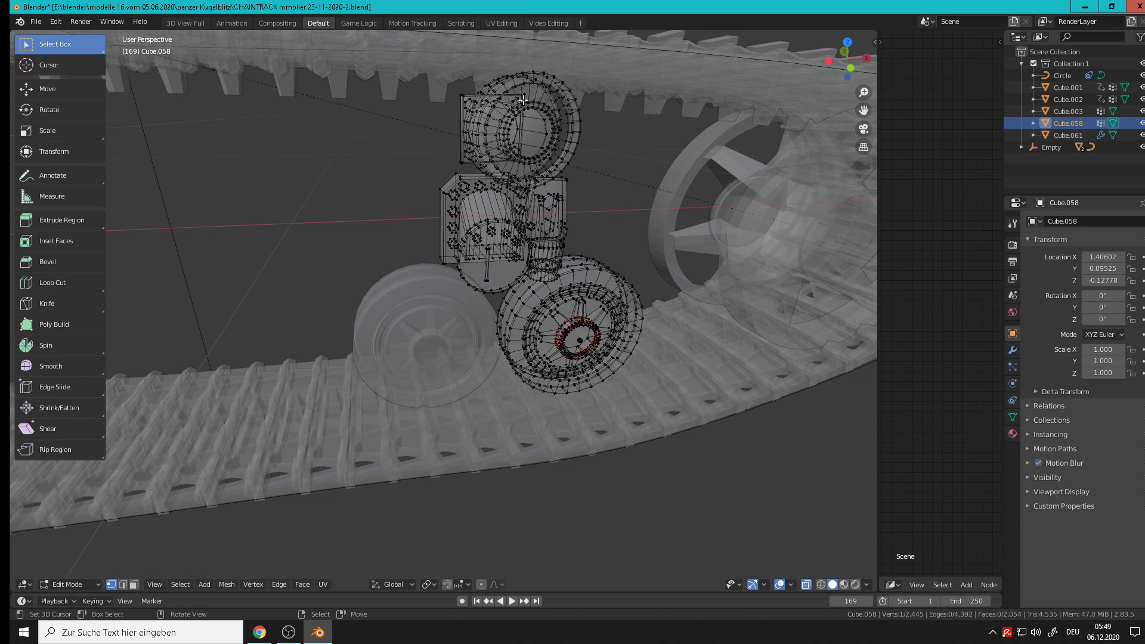
pyautogui.hotkey('ctrl', 'z')
pyautogui.scroll(-2, 568, 134)
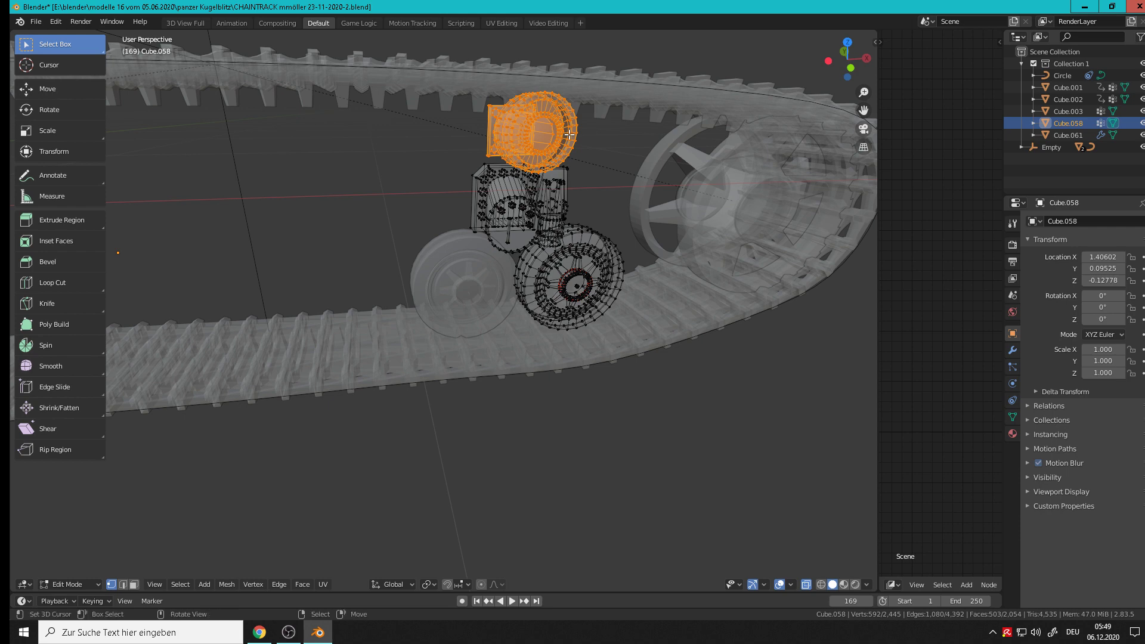
# Separate the selected upper roller into its own object by Selection and select it in Object Mode
pyautogui.press('F3')
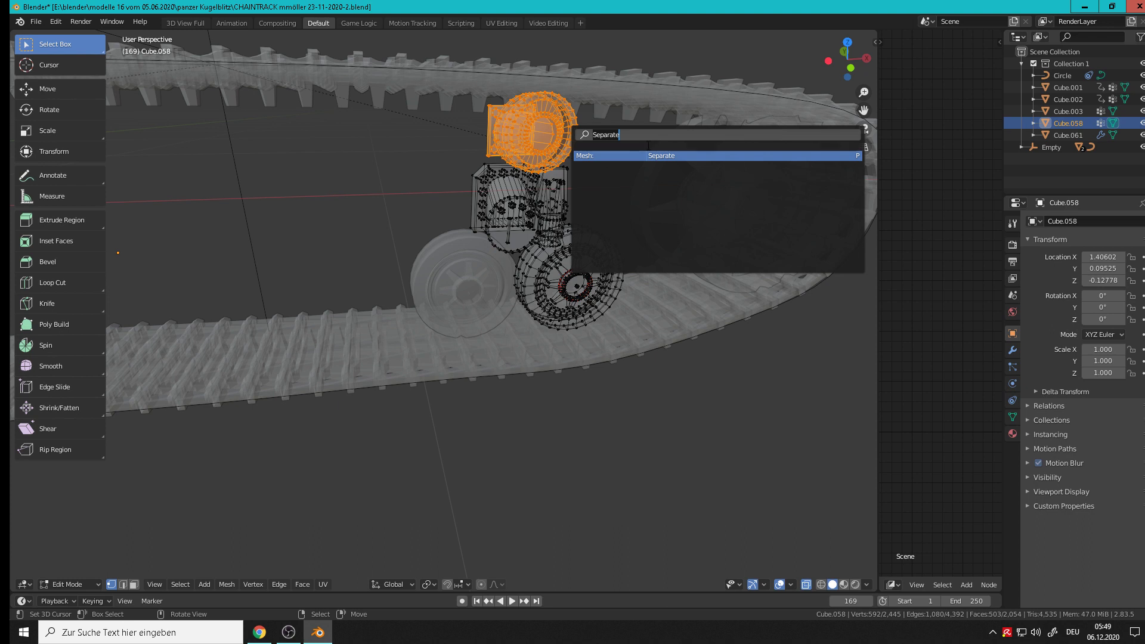
pyautogui.click(654, 157)
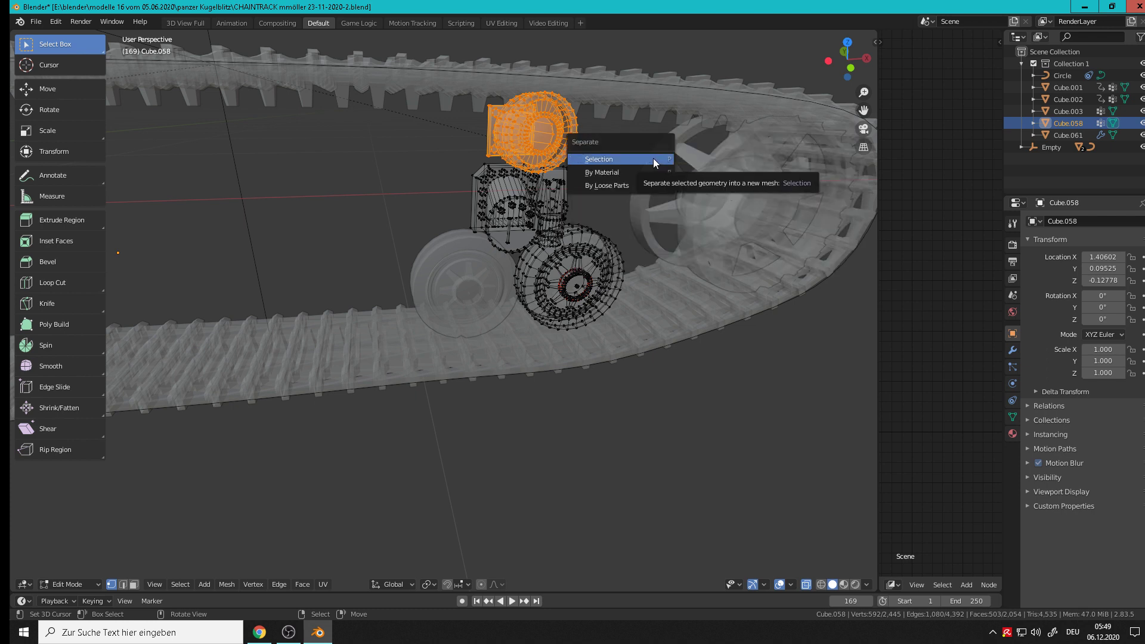
pyautogui.click(655, 161)
pyautogui.press('Tab')
pyautogui.click(543, 135)
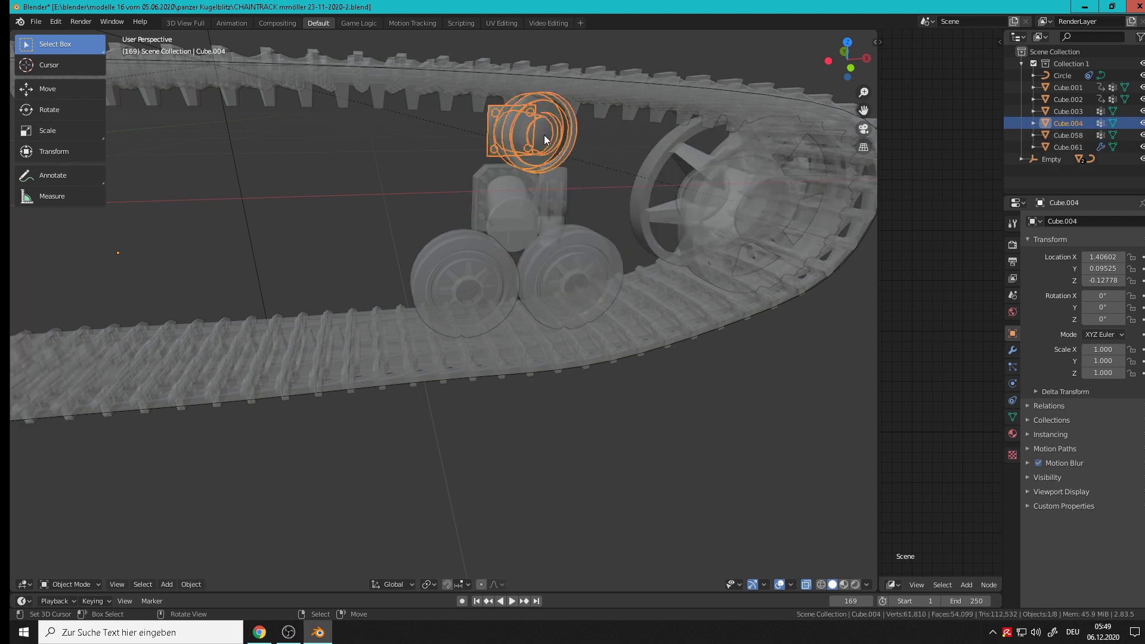
# Copy the Y rotation driver from the spoked end wheel Cube.002
pyautogui.scroll(-3, 492, 285)
pyautogui.click(490, 282)
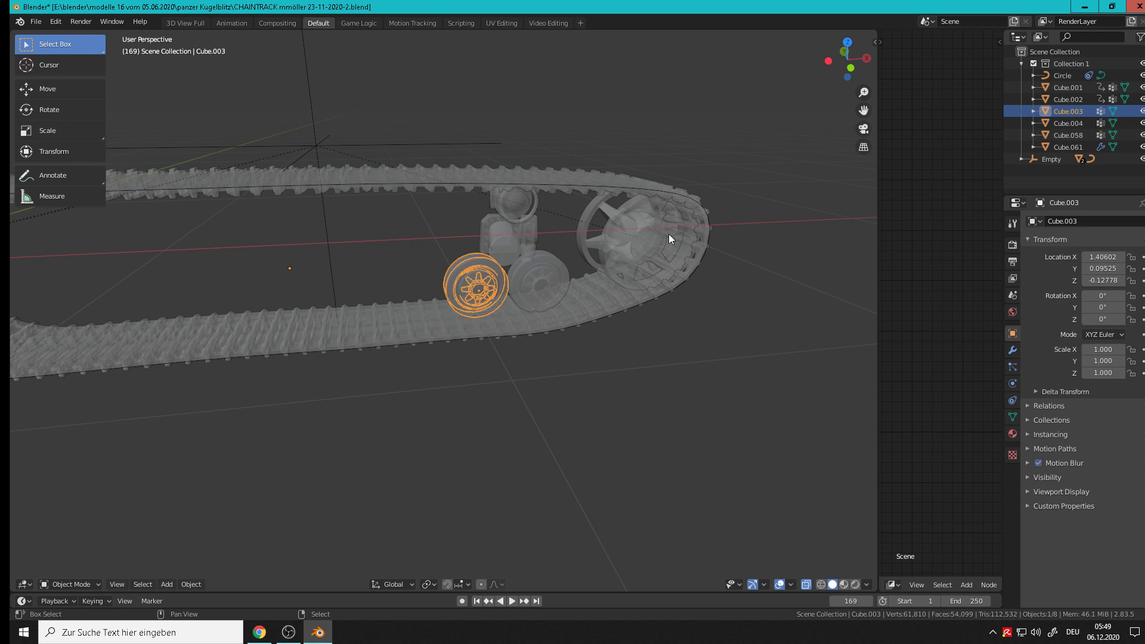
pyautogui.keyDown('shift'); pyautogui.moveTo(668, 233); pyautogui.dragTo(684, 227, button='middle'); pyautogui.keyUp('shift')
pyautogui.click(691, 238)
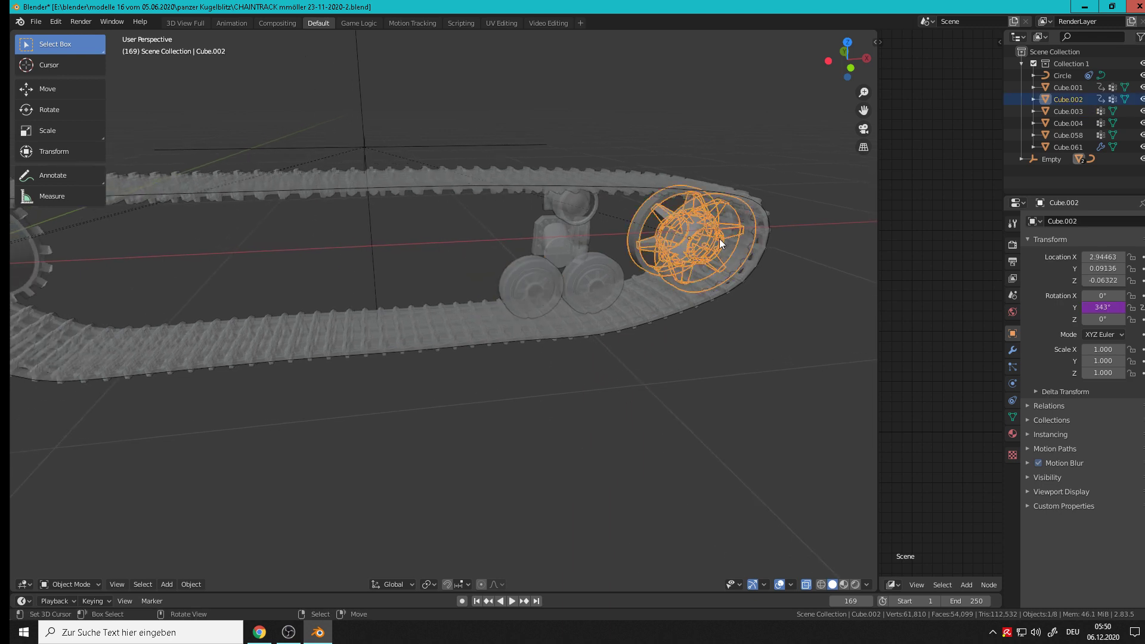
pyautogui.rightClick(1103, 306)
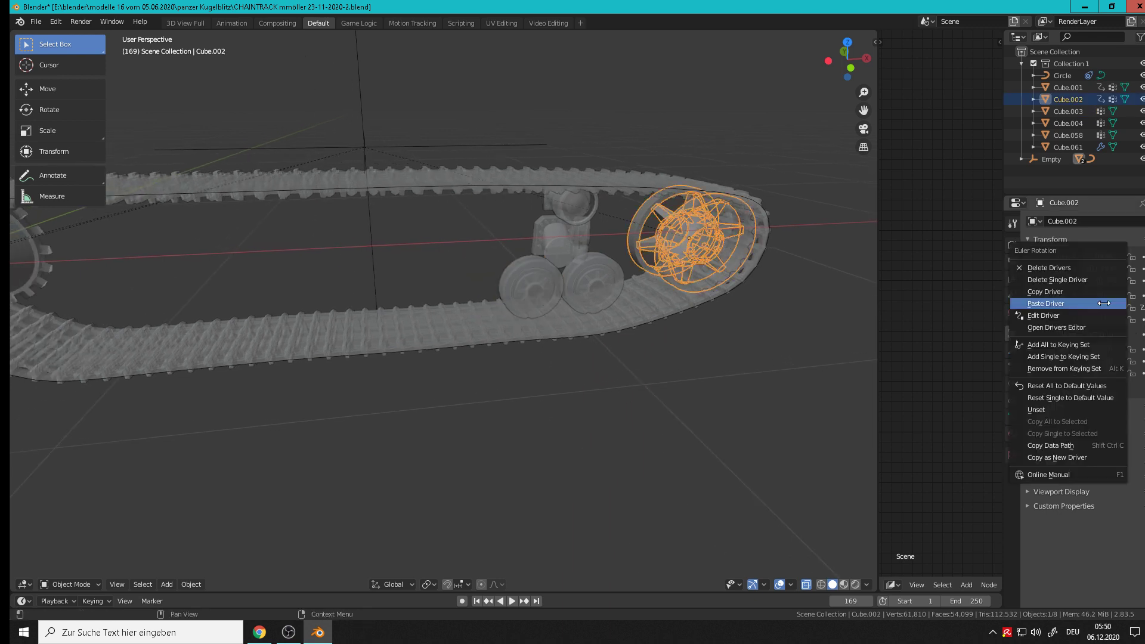
pyautogui.click(1089, 296)
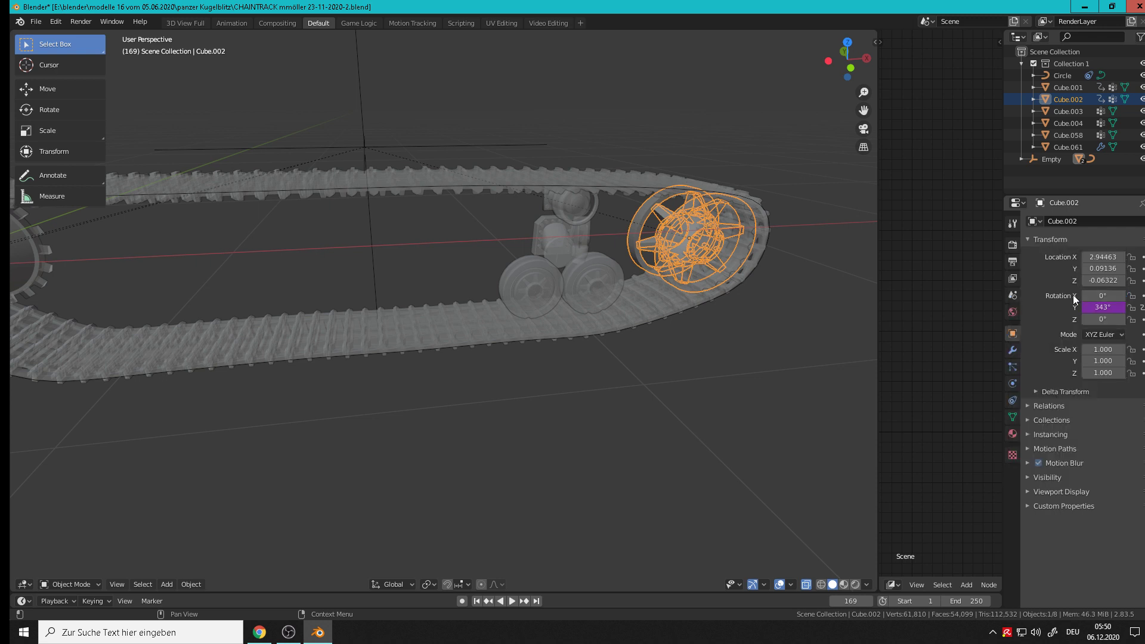
# Try to paste the copied driver into the Y rotation of the upper roller Cube.004
pyautogui.click(571, 202)
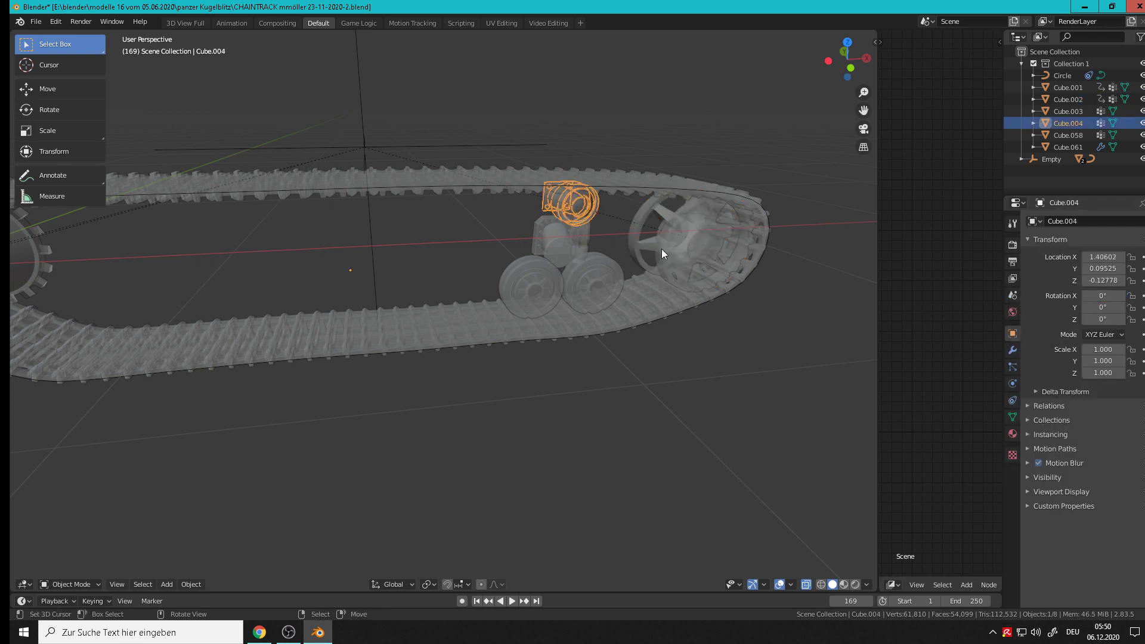
pyautogui.rightClick(1101, 307)
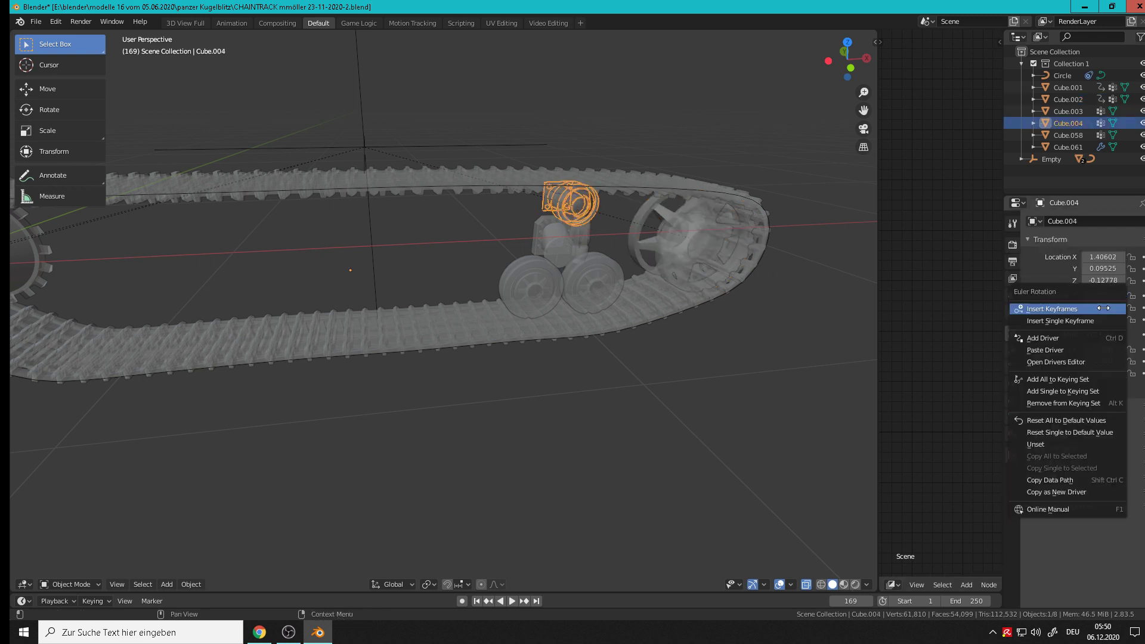
pyautogui.click(1073, 350)
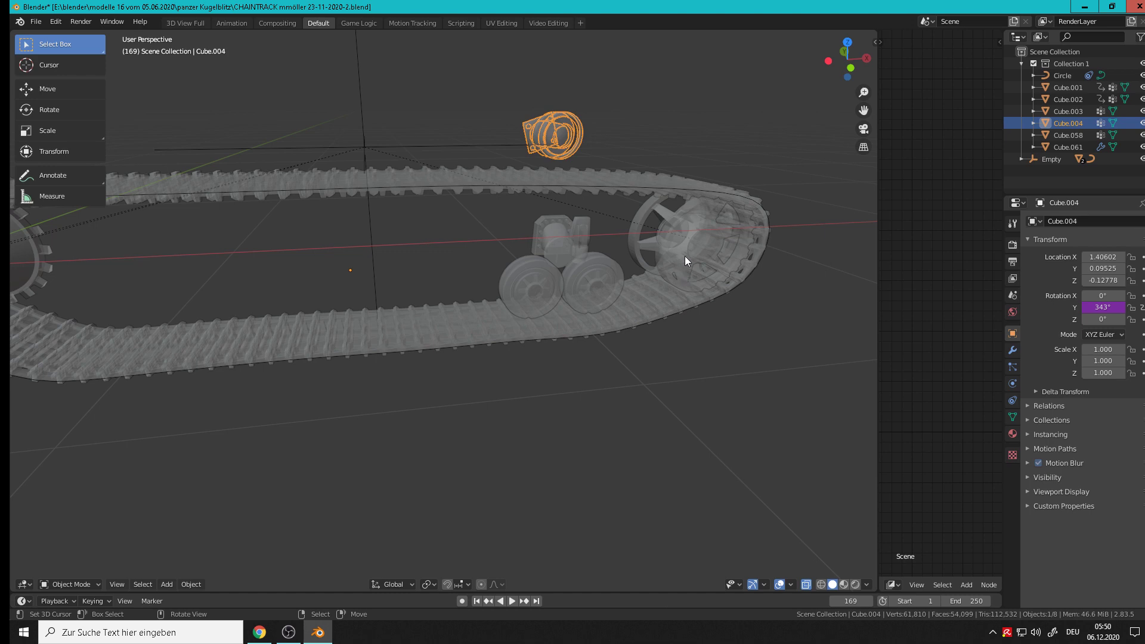
pyautogui.hotkey('ctrl', 'z')
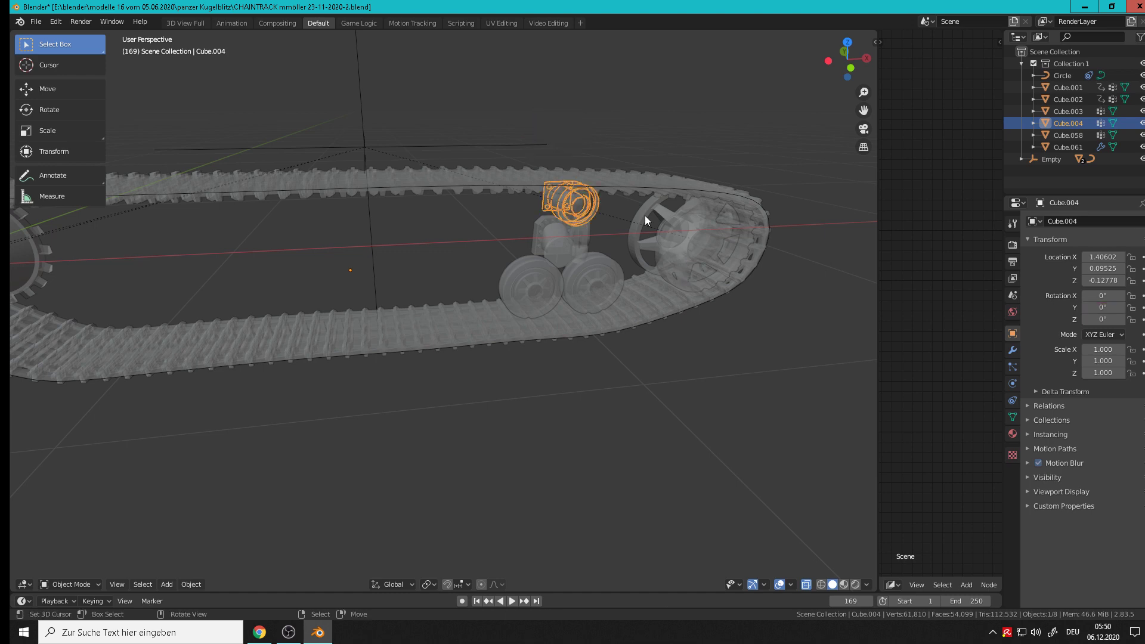
# Select the road wheel Cube.003 and apply its Rotation & Scale
pyautogui.moveTo(645, 220); pyautogui.dragTo(518, 284, button='middle')
pyautogui.click(517, 290)
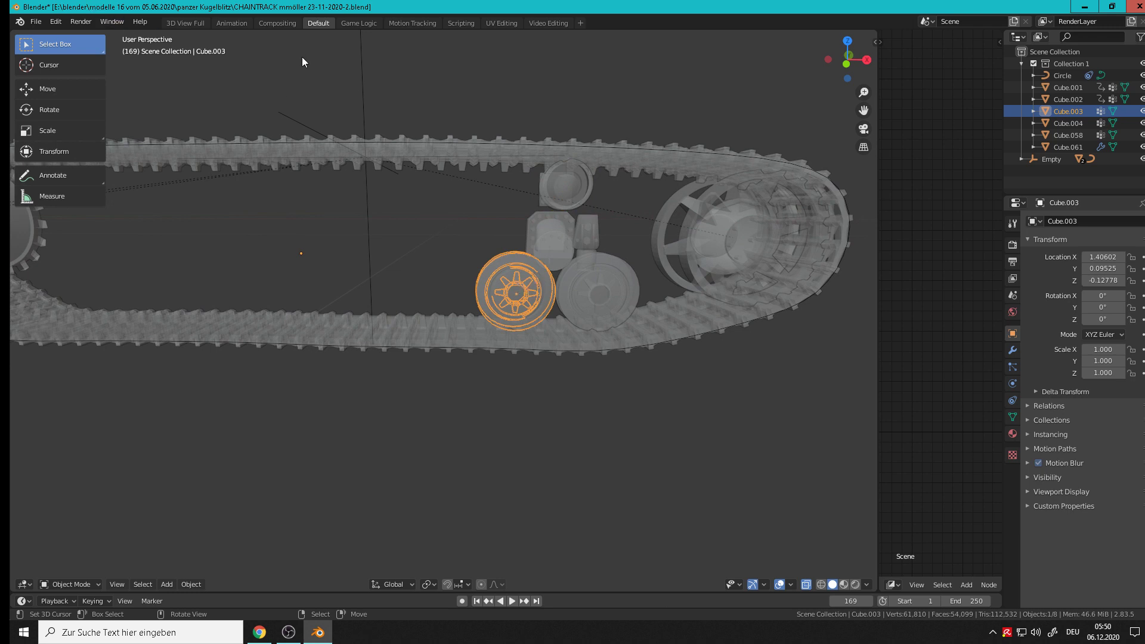
pyautogui.click(199, 585)
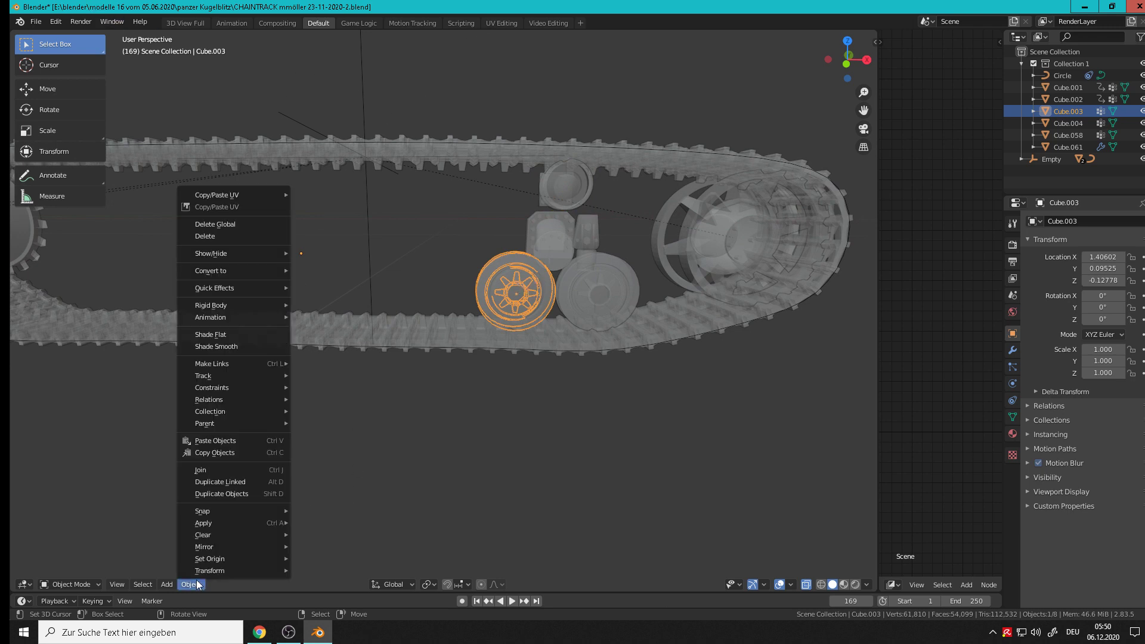
pyautogui.moveTo(249, 519)
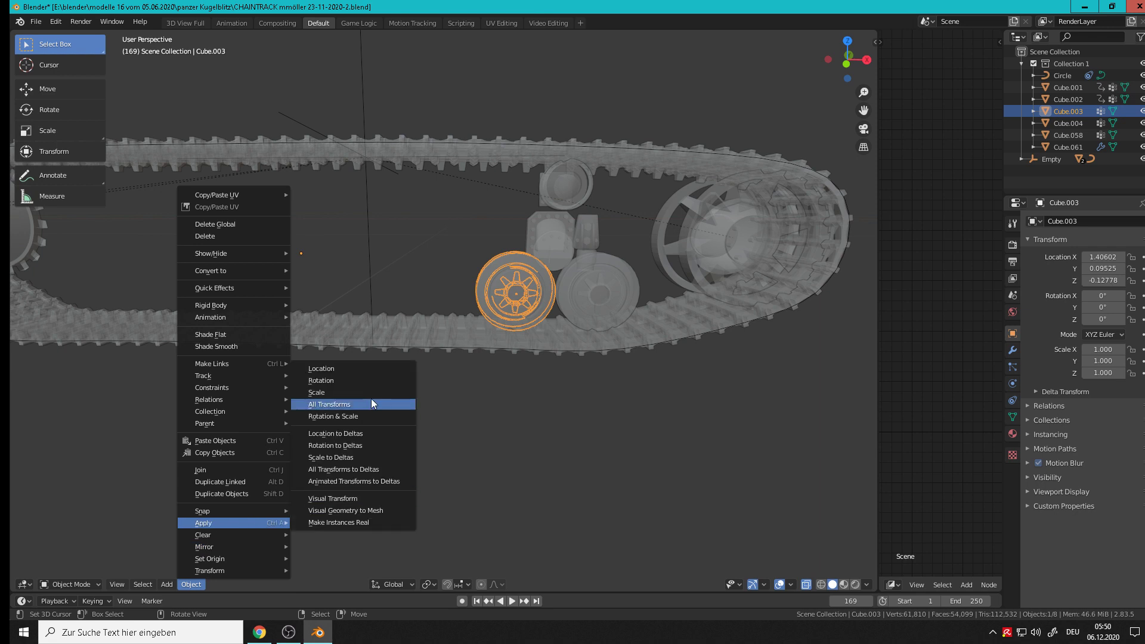
pyautogui.click(363, 416)
# Select the upper roller Cube.004 and apply its Rotation & Scale
pyautogui.click(568, 180)
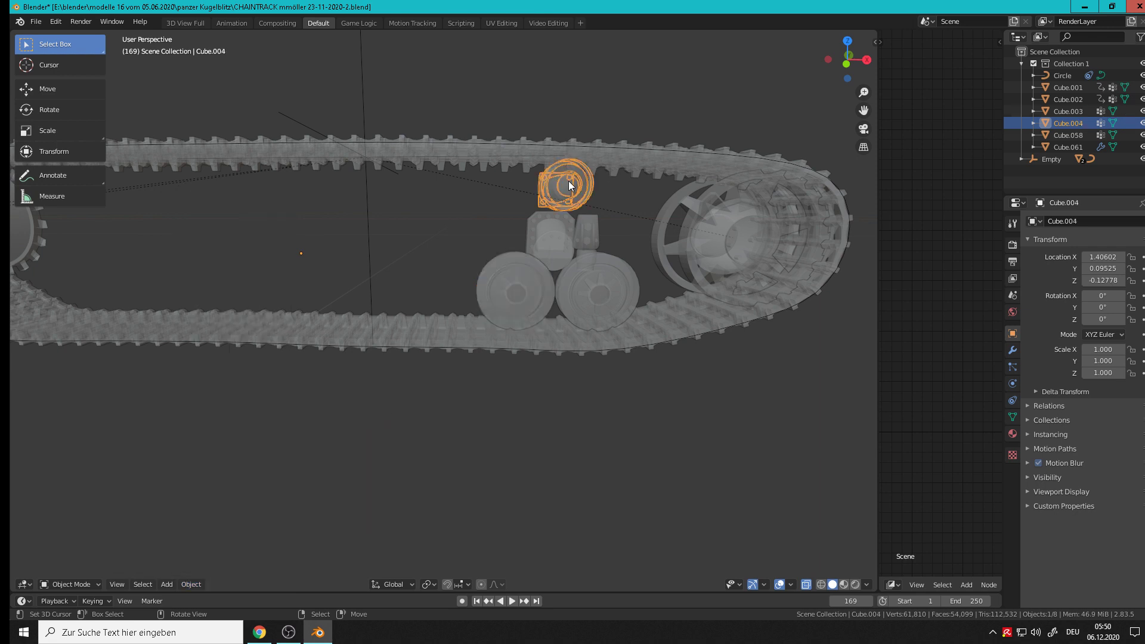
pyautogui.click(192, 584)
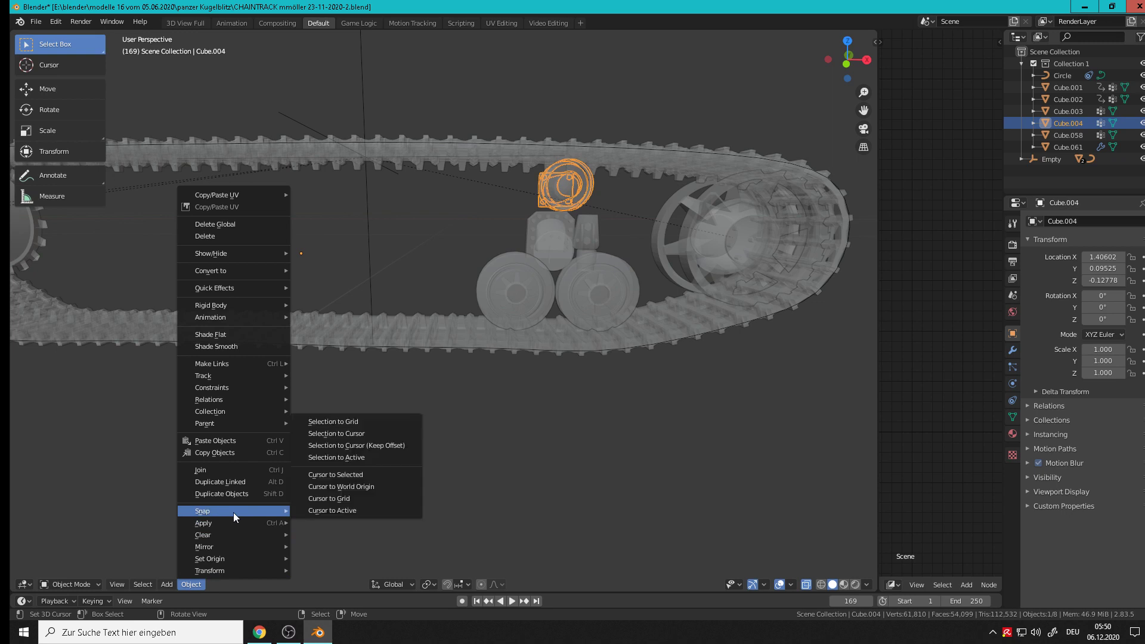
pyautogui.moveTo(231, 520)
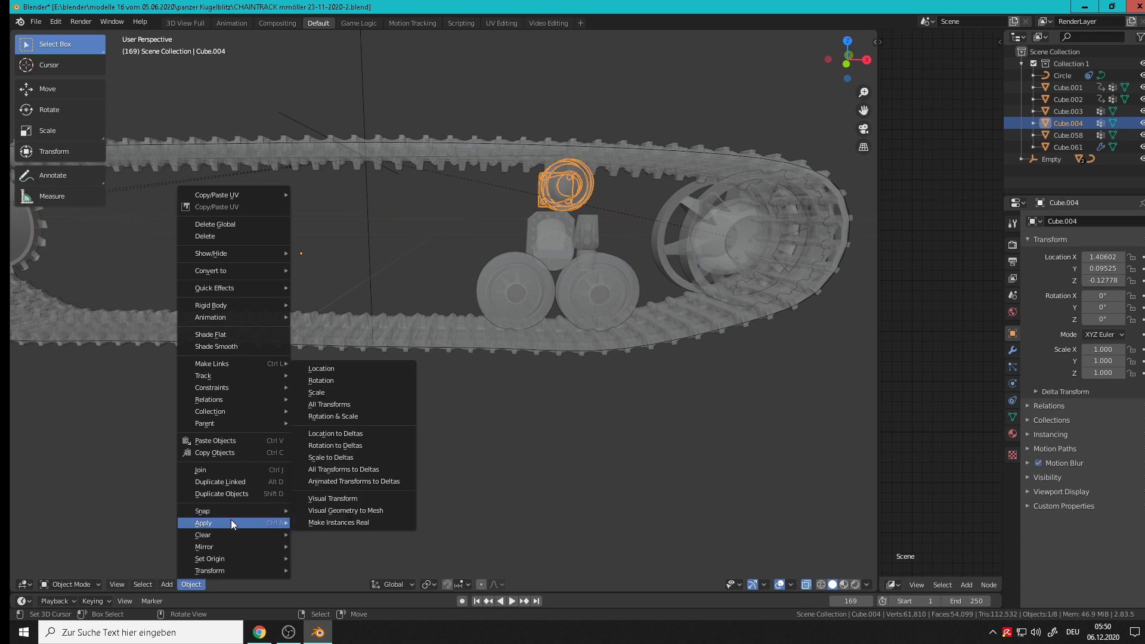
pyautogui.click(366, 417)
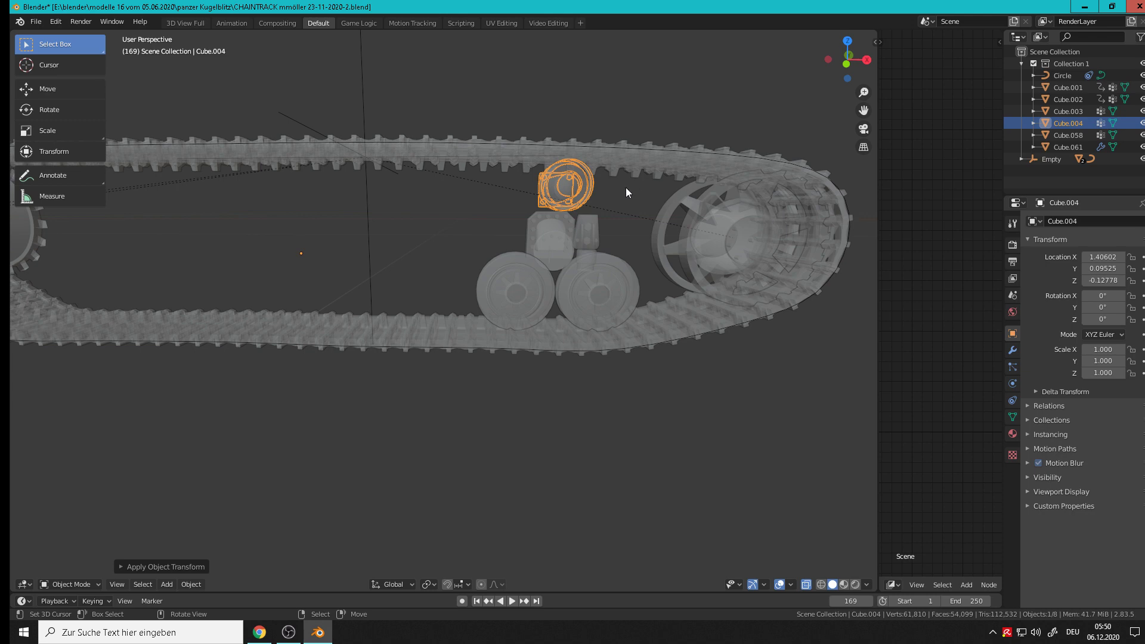
# Paste the copied driver into the Y rotation of the road wheel Cube.003
pyautogui.moveTo(625, 188); pyautogui.dragTo(583, 189, button='middle')
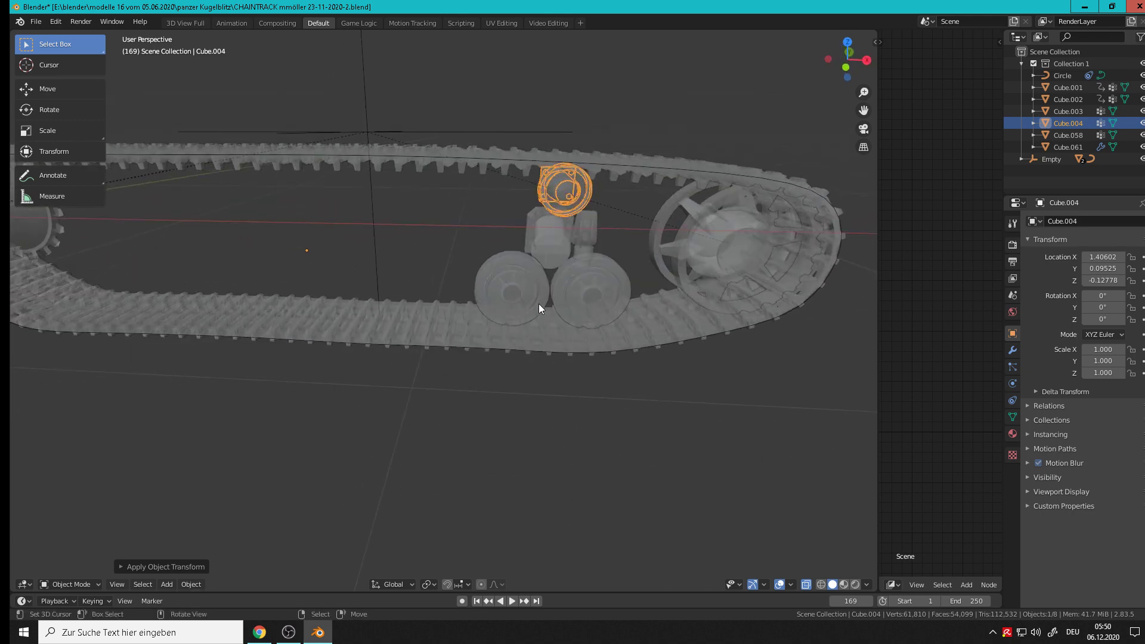
pyautogui.click(516, 288)
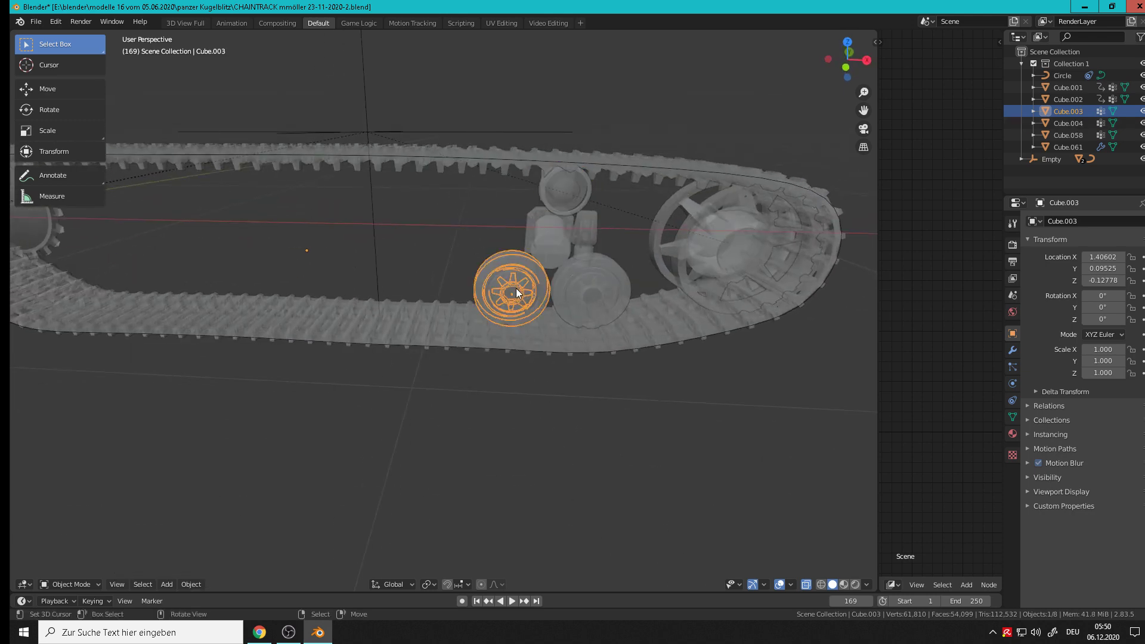
pyautogui.rightClick(1093, 306)
pyautogui.click(1092, 305)
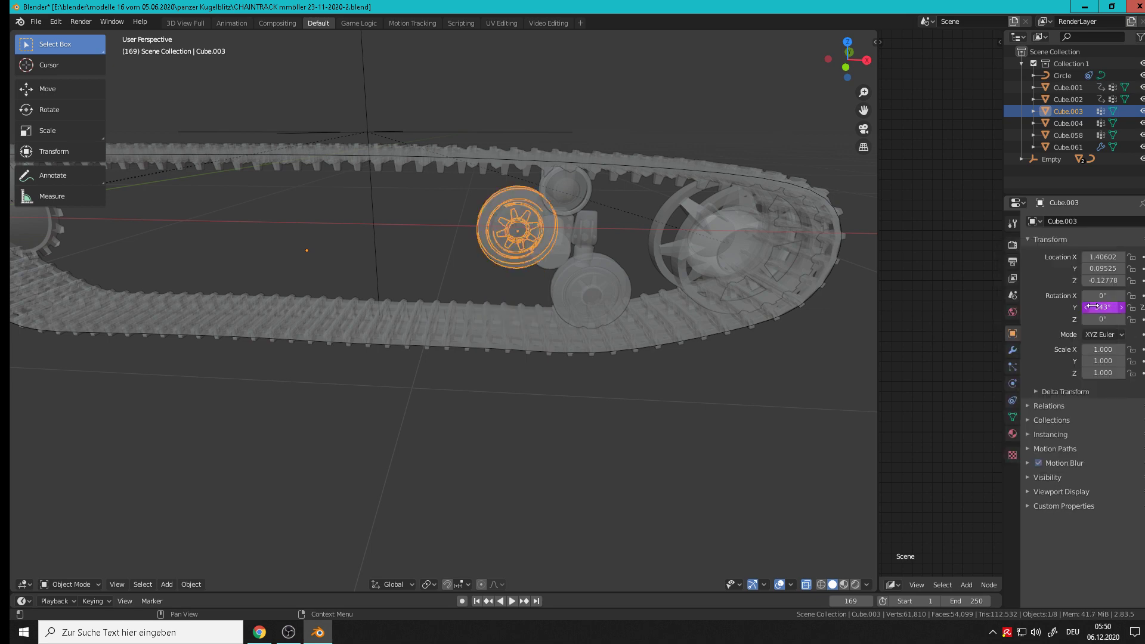
# In front view, move the road wheel Cube.003 down along Z onto the lower track run, to a Z location of about -0.359
pyautogui.moveTo(556, 232); pyautogui.dragTo(549, 215, button='middle')
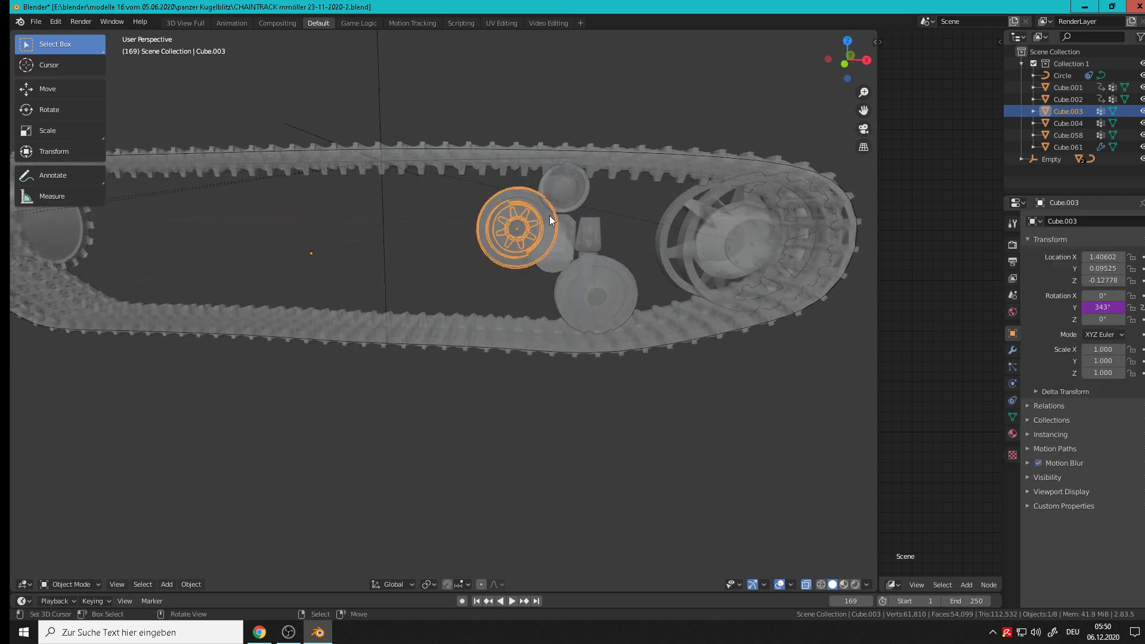
pyautogui.press('KP_1')
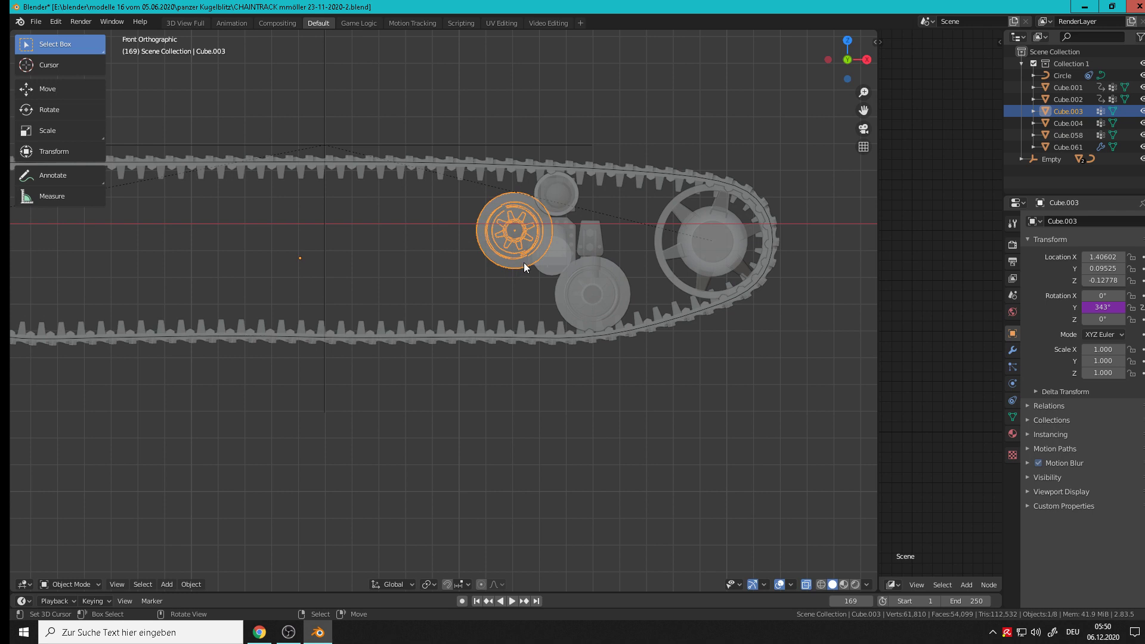
pyautogui.press('g')
pyautogui.press('z')
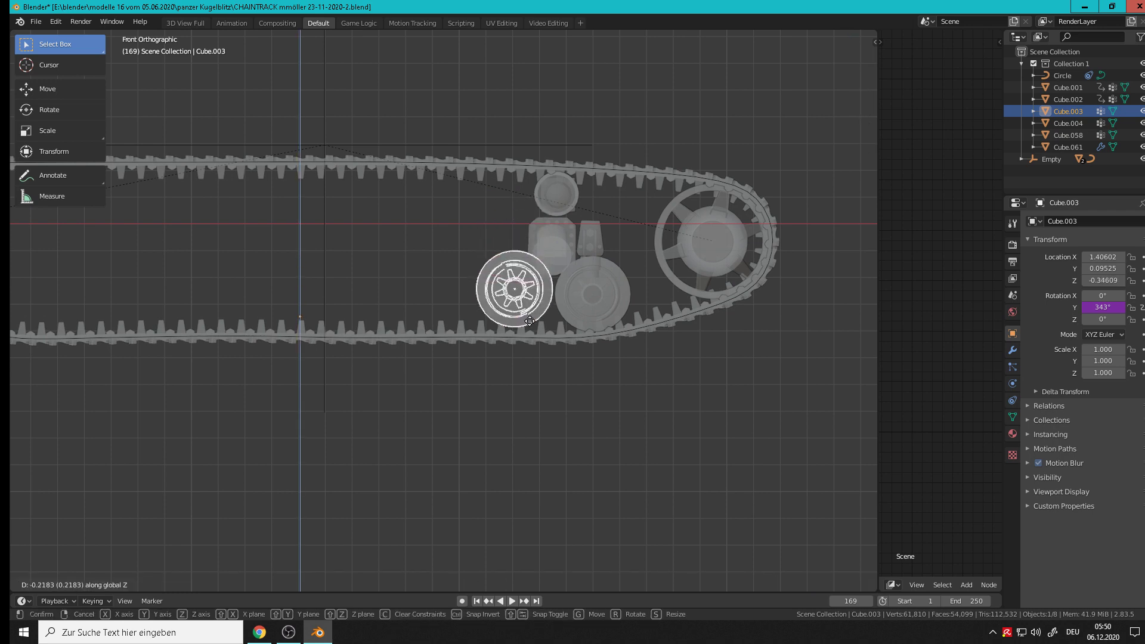
pyautogui.click(529, 325)
# Test the road wheel's driver by moving the Empty about 0.22 along X, then cancel the move
pyautogui.moveTo(605, 345)
pyautogui.mouseDown(button='middle')
pyautogui.moveTo(613, 410)
pyautogui.moveTo(616, 333)
pyautogui.mouseUp(button='middle')
pyautogui.scroll(-2, 616, 333)
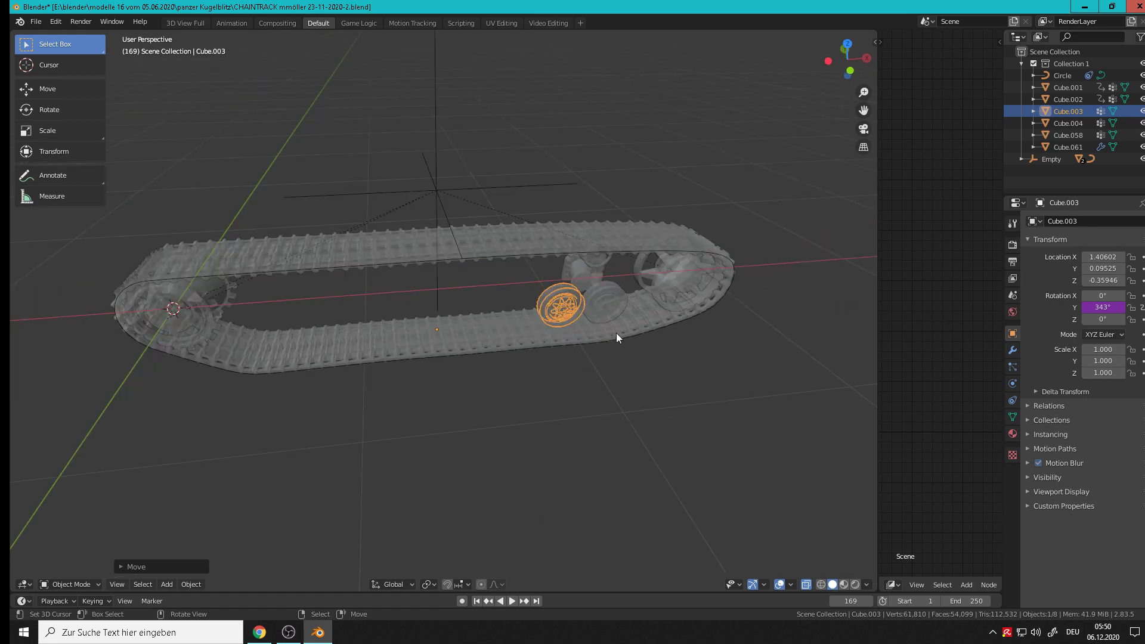
pyautogui.scroll(2, 607, 334)
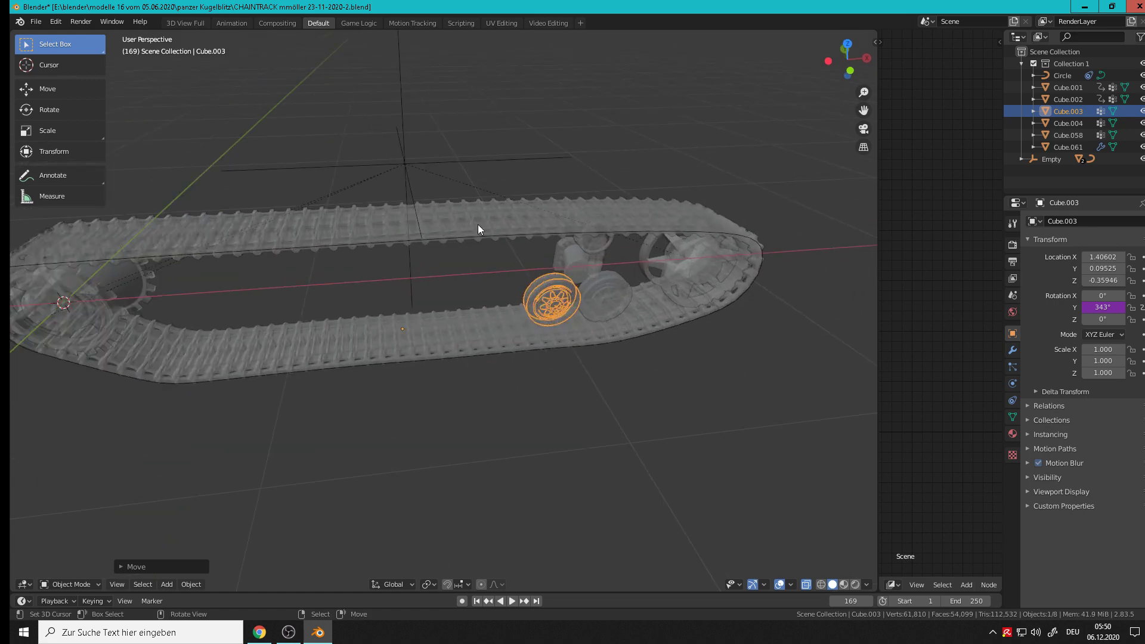
pyautogui.click(407, 161)
pyautogui.scroll(3, 576, 327)
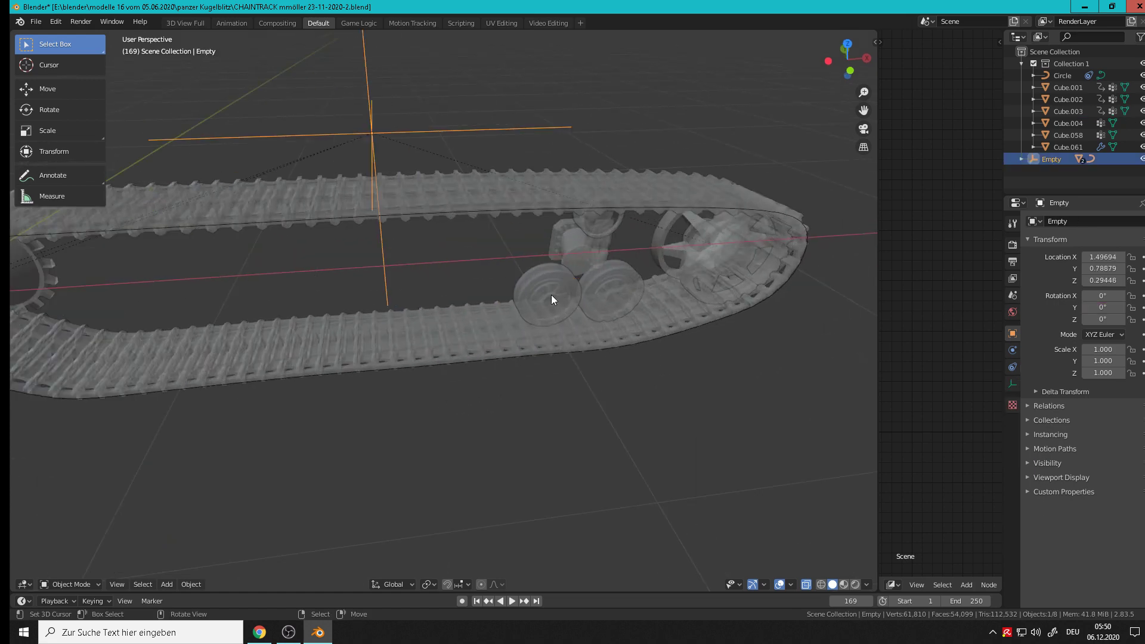
pyautogui.press('g')
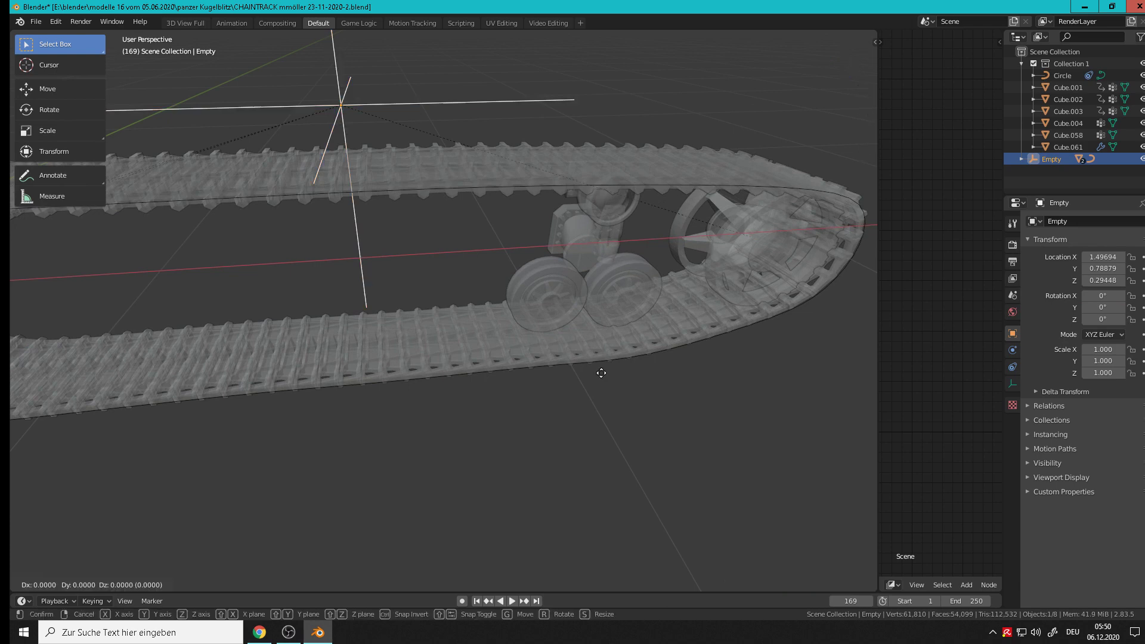
pyautogui.press('x')
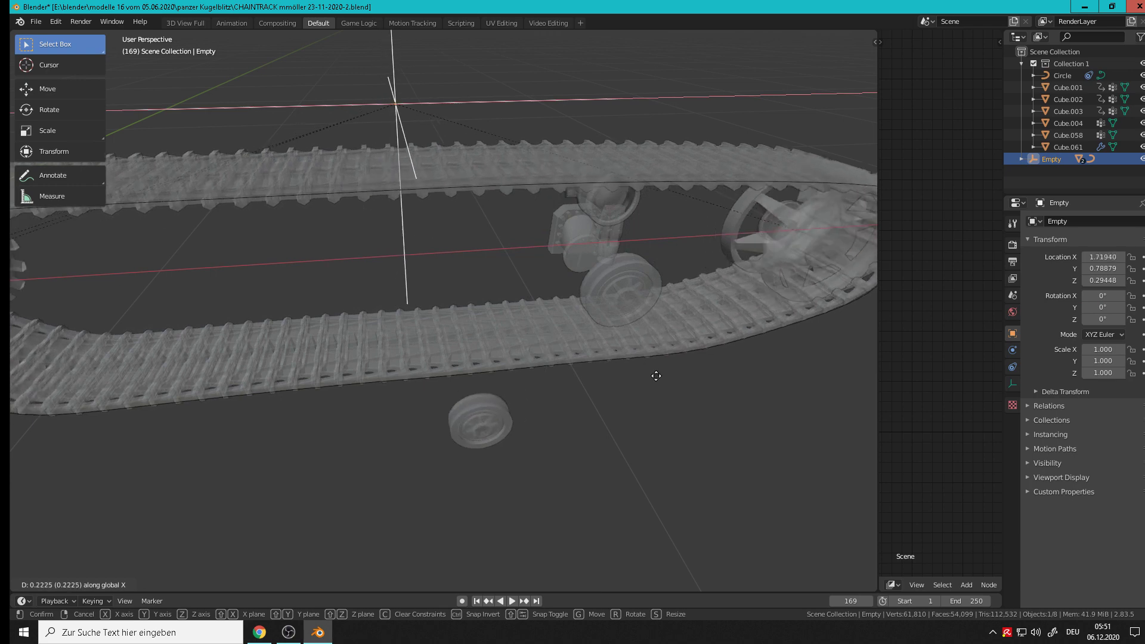
pyautogui.rightClick(624, 371)
# Reselect the road wheel Cube.003 and try to snap the selection to the active object
pyautogui.click(557, 294)
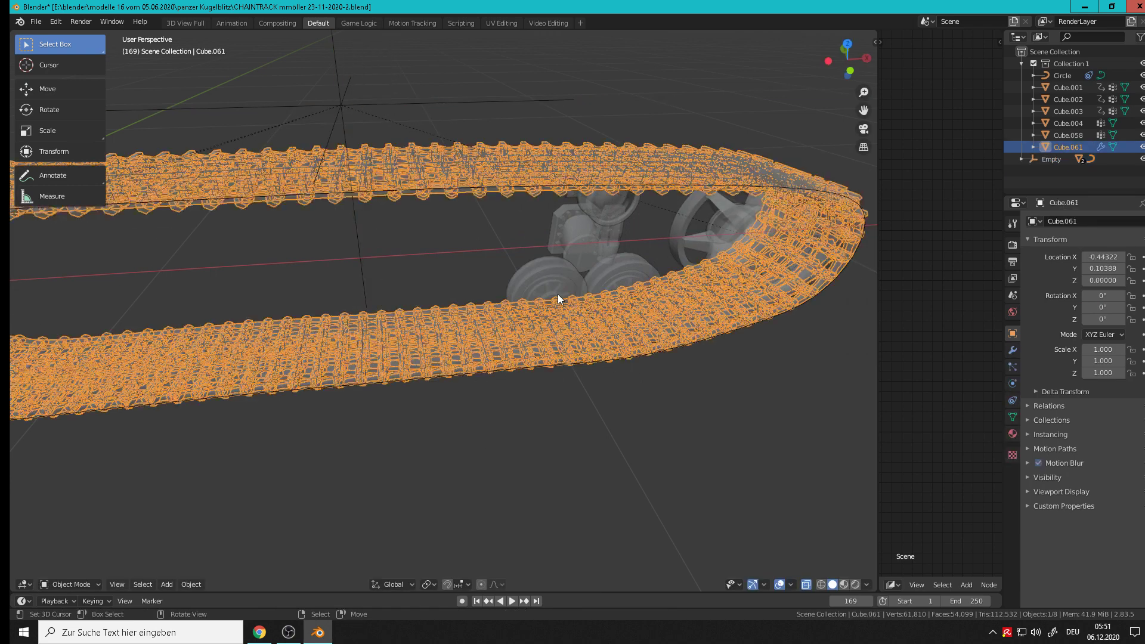
pyautogui.click(553, 290)
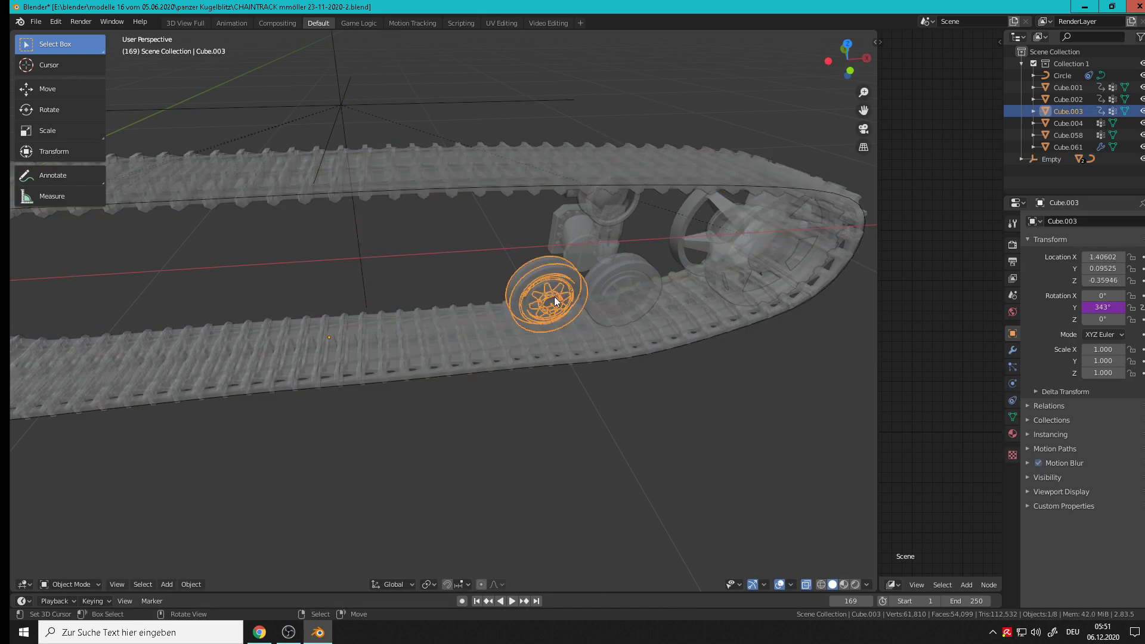
pyautogui.moveTo(509, 429); pyautogui.dragTo(481, 371, button='middle')
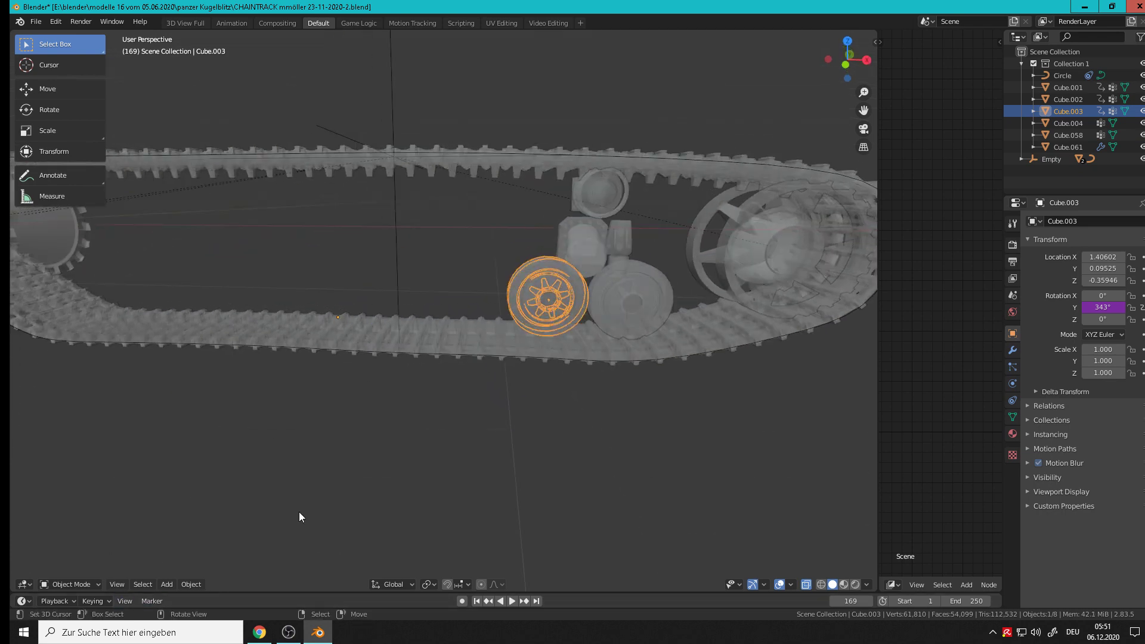
pyautogui.click(200, 583)
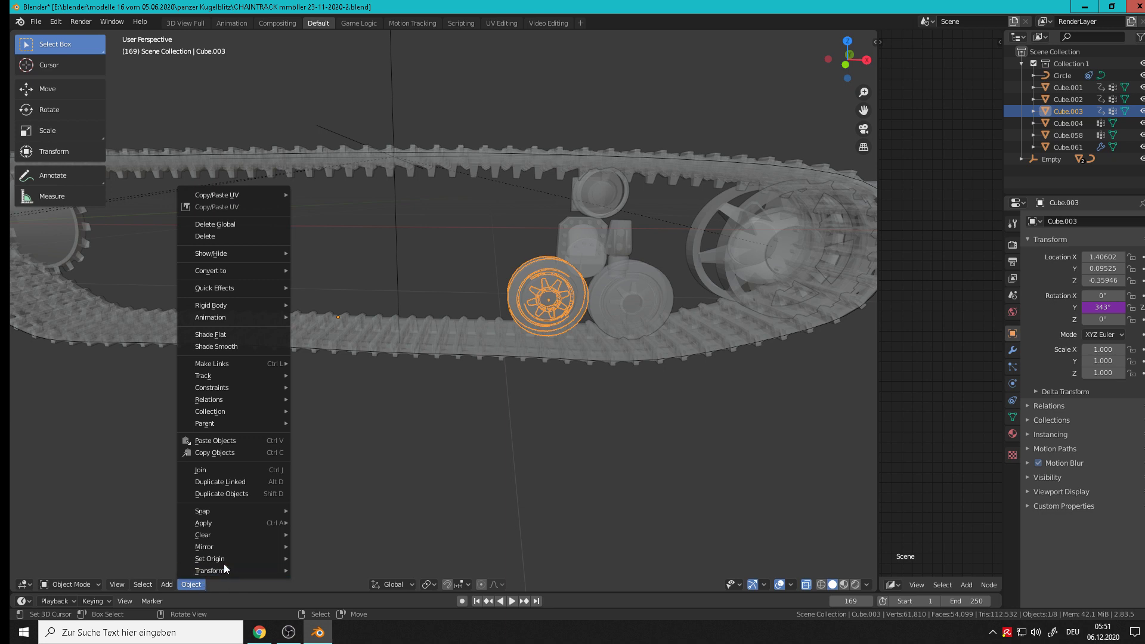
pyautogui.moveTo(224, 559)
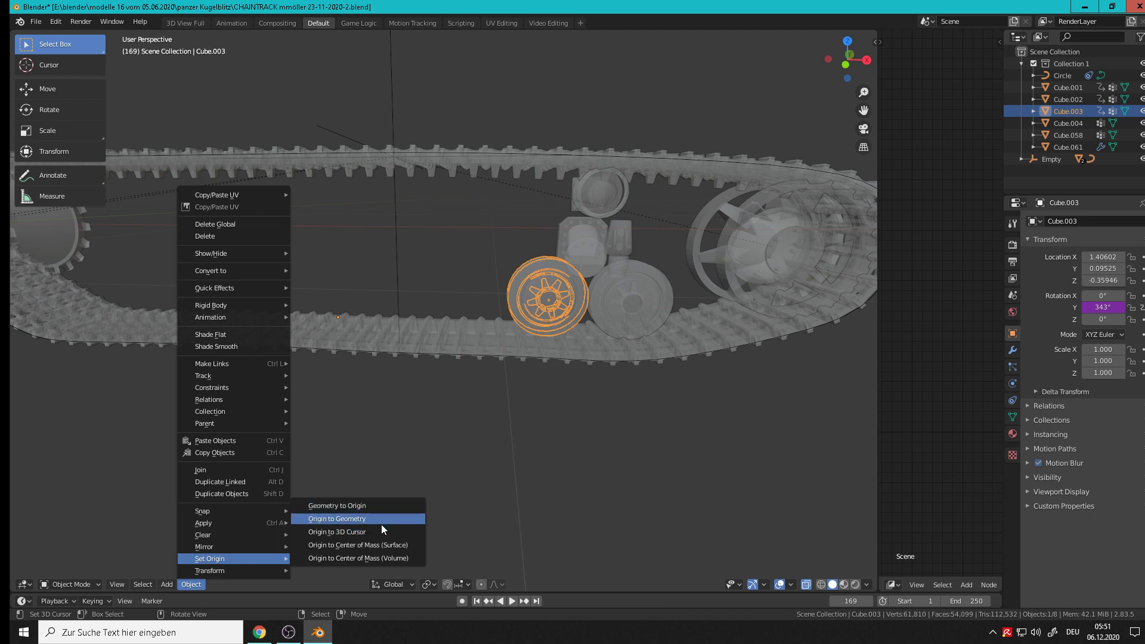
pyautogui.click(435, 471)
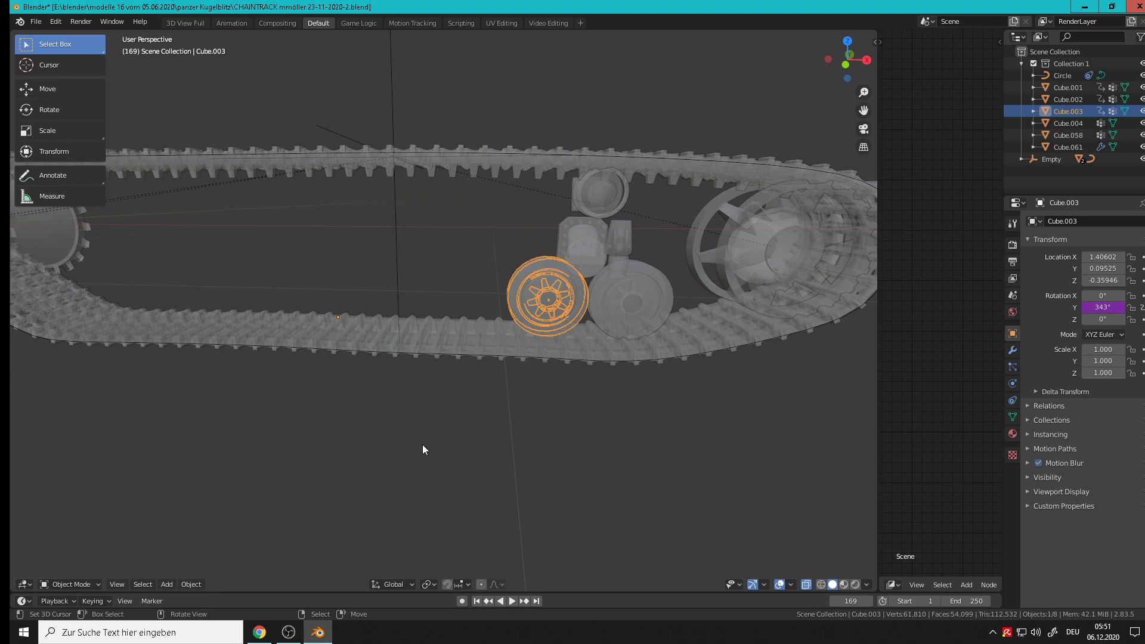
pyautogui.hotkey('shift', 's')
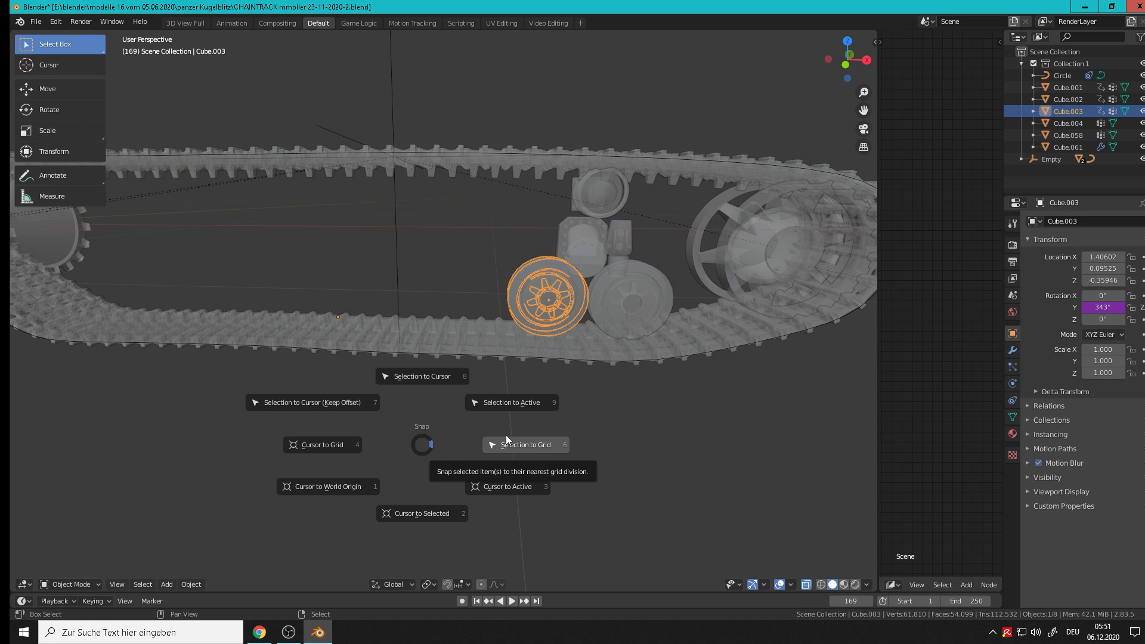
pyautogui.click(519, 405)
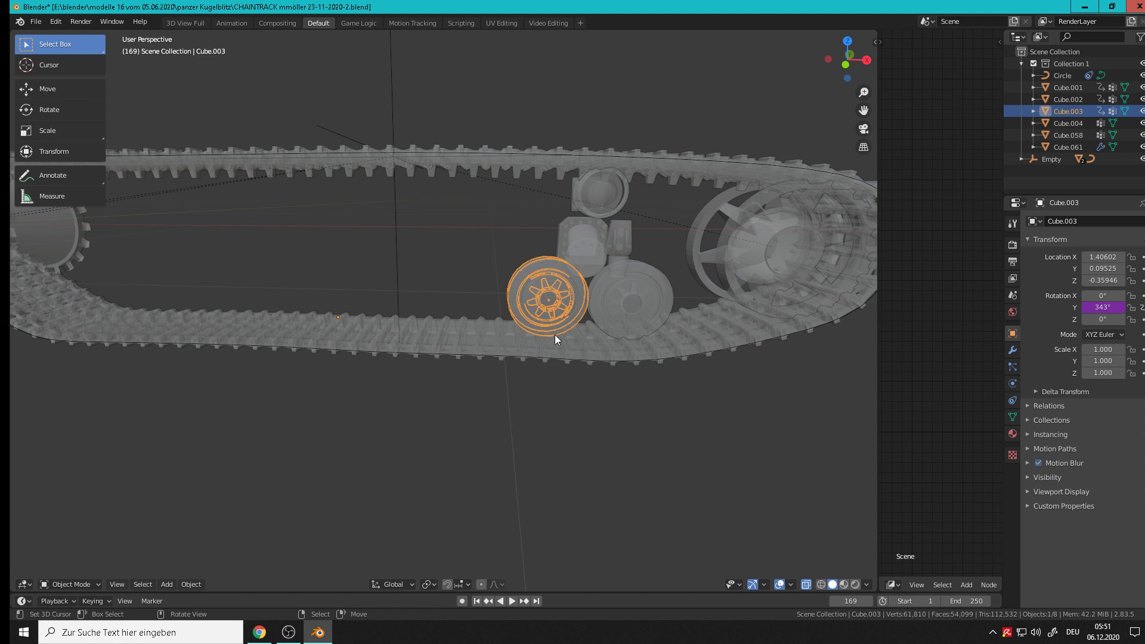
# Activate the Move tool to display the road wheel's origin and snap the 3D cursor to the selected wheel
pyautogui.scroll(-3, 559, 302)
pyautogui.click(55, 87)
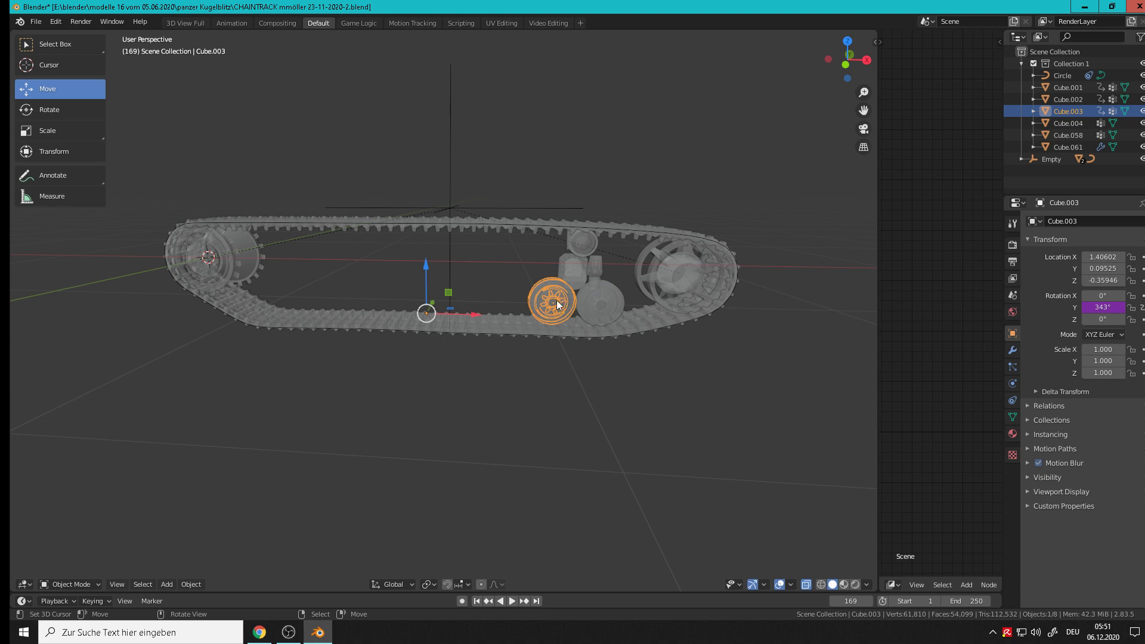
pyautogui.hotkey('shift', 's')
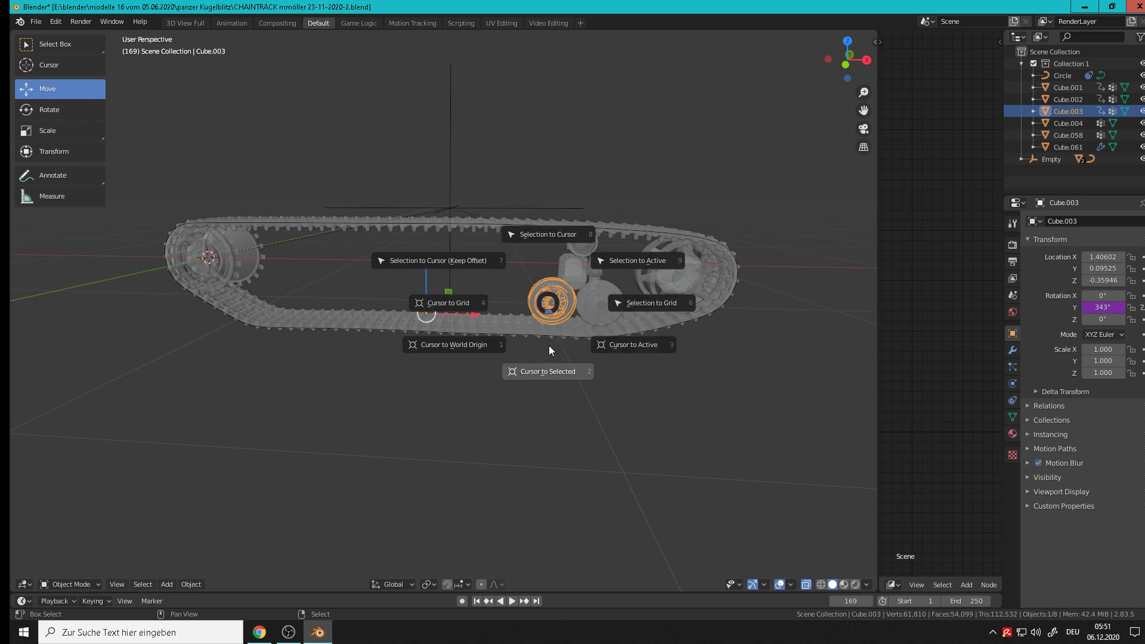
pyautogui.click(572, 374)
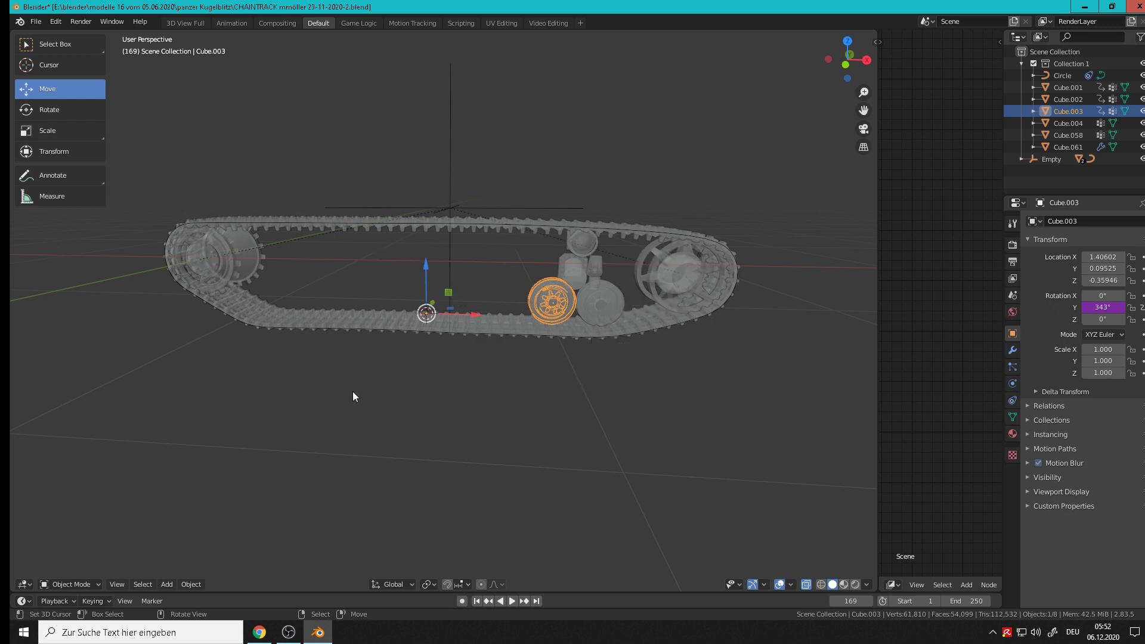
# Set the origin of the road wheel Cube.003 to its geometry
pyautogui.click(191, 584)
pyautogui.moveTo(217, 535)
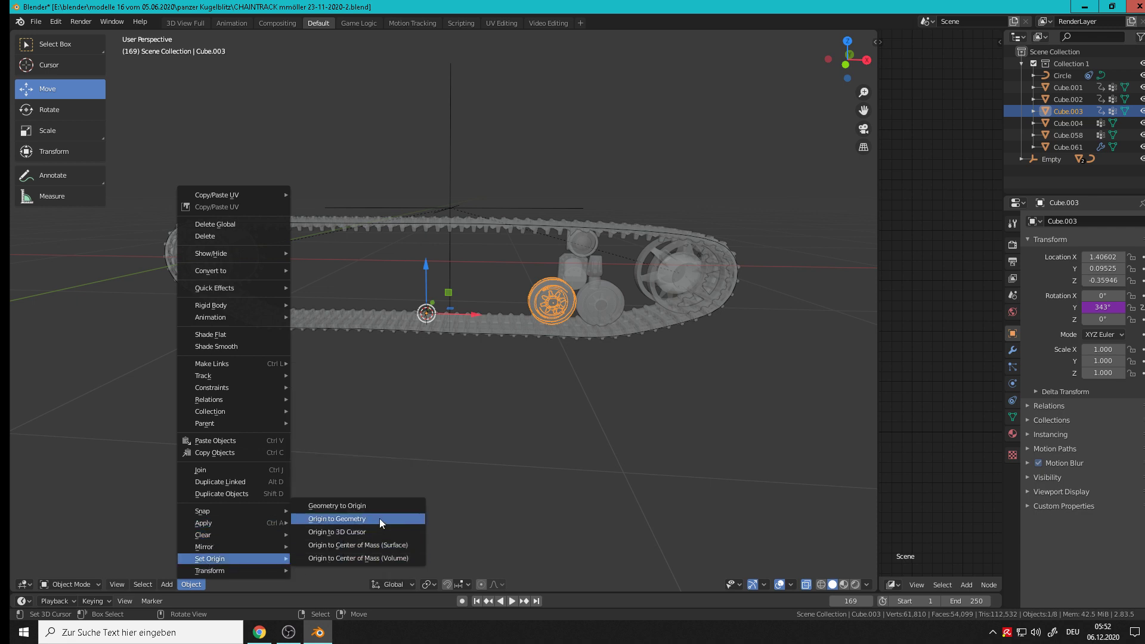
pyautogui.click(379, 518)
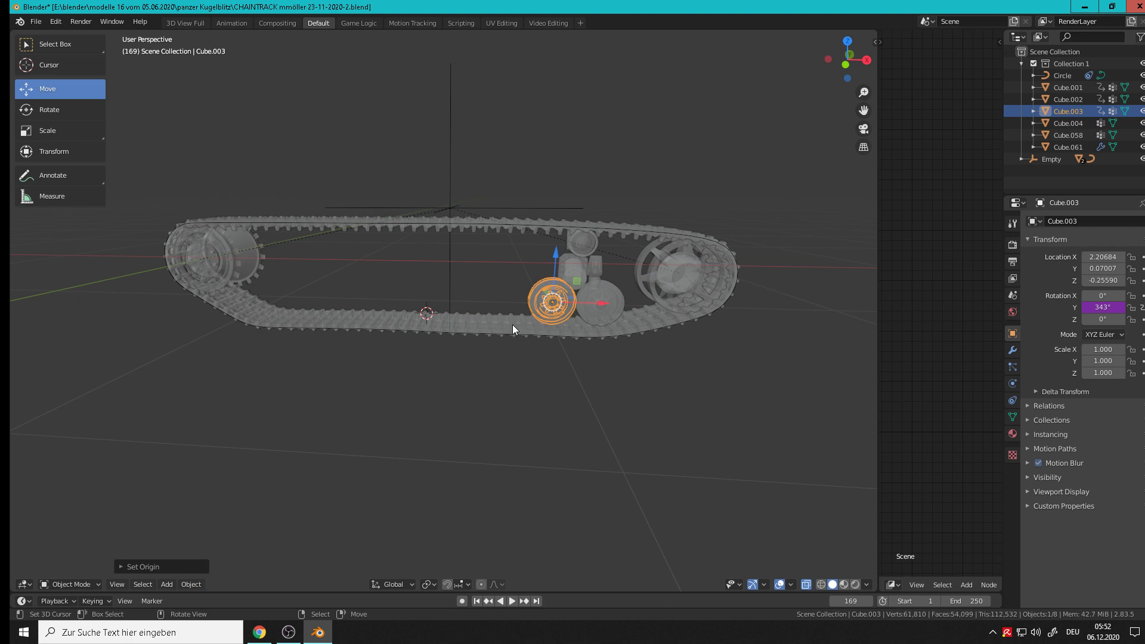
# Test whether the road wheel follows the Empty by moving it about -0.29 along Y and about 0.05 along X, cancelling both moves
pyautogui.scroll(3, 513, 324)
pyautogui.moveTo(685, 291); pyautogui.dragTo(624, 389, button='middle')
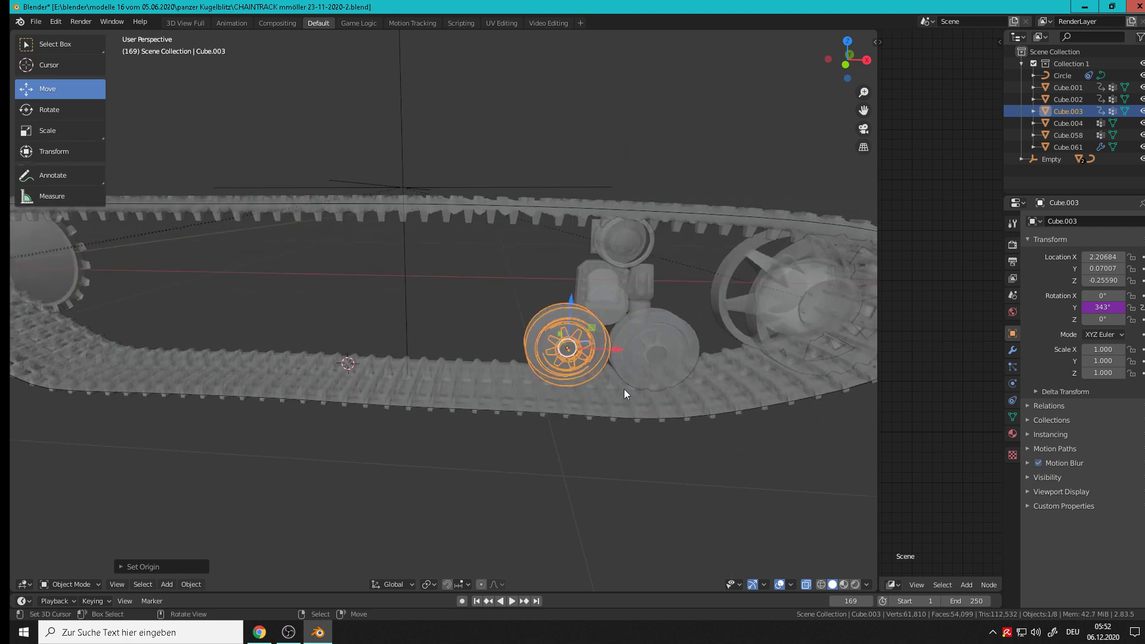
pyautogui.click(421, 174)
pyautogui.click(391, 178)
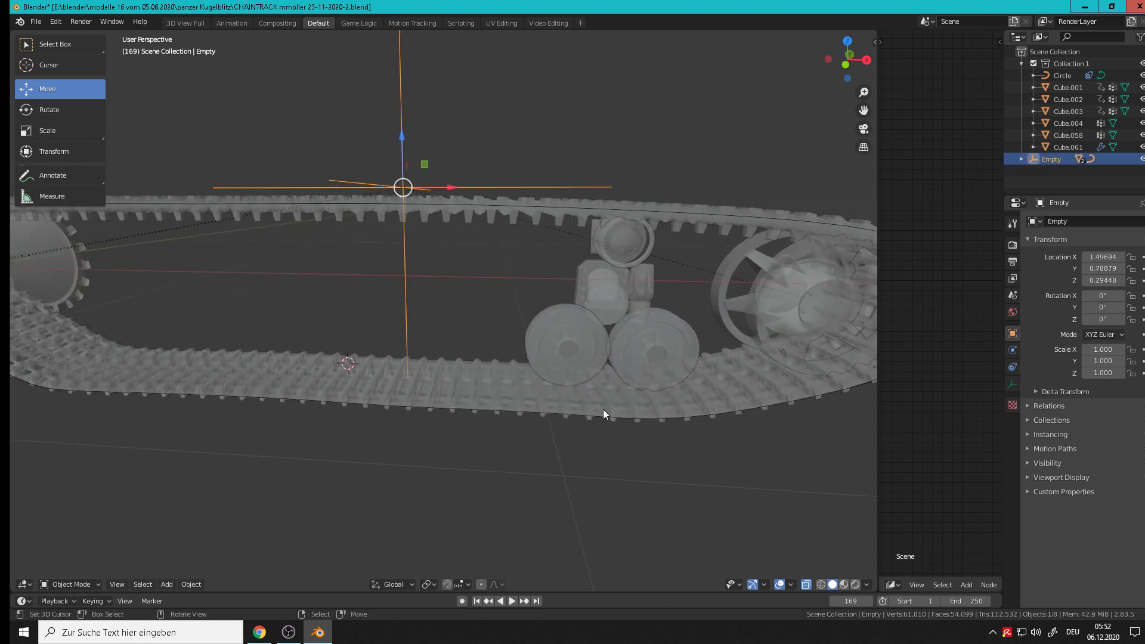
pyautogui.press('g')
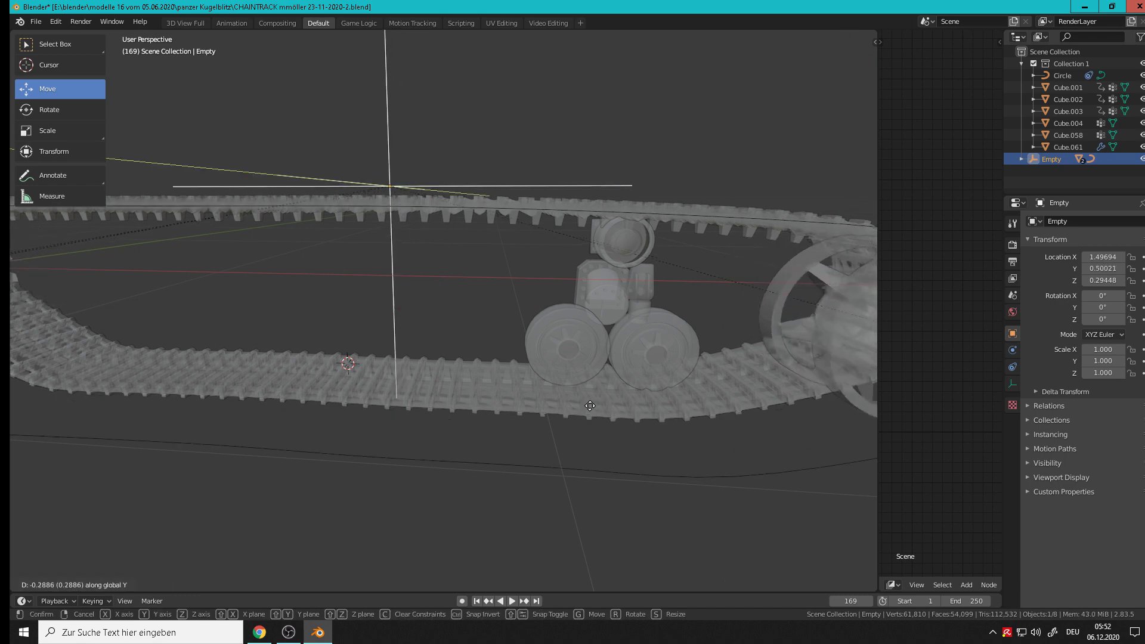
pyautogui.rightClick(614, 409)
pyautogui.press('g')
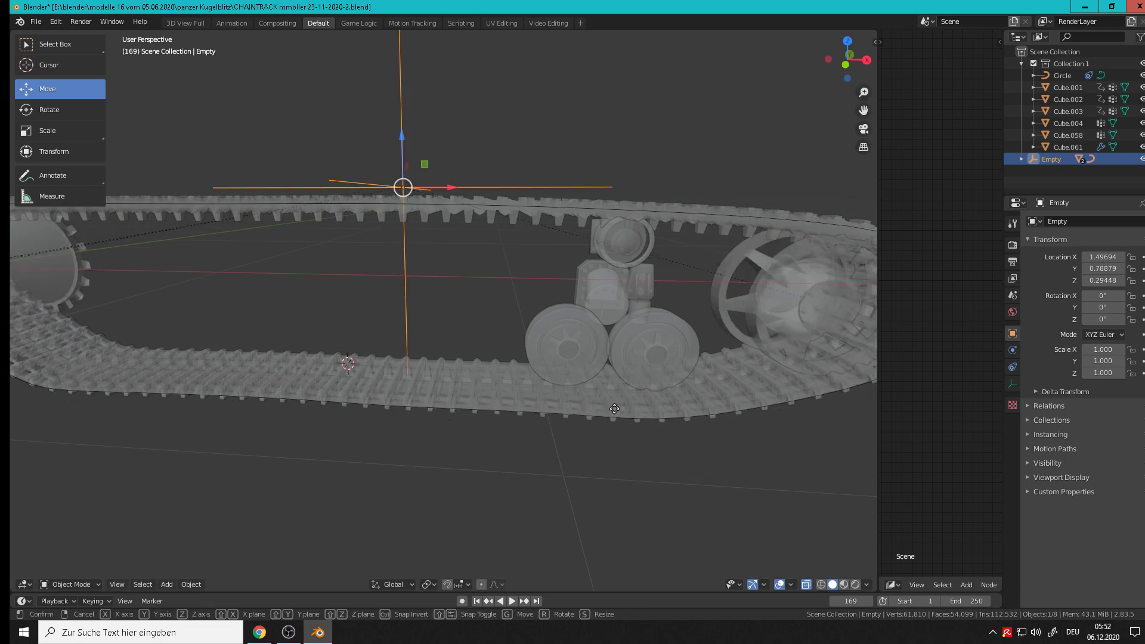
pyautogui.press('x')
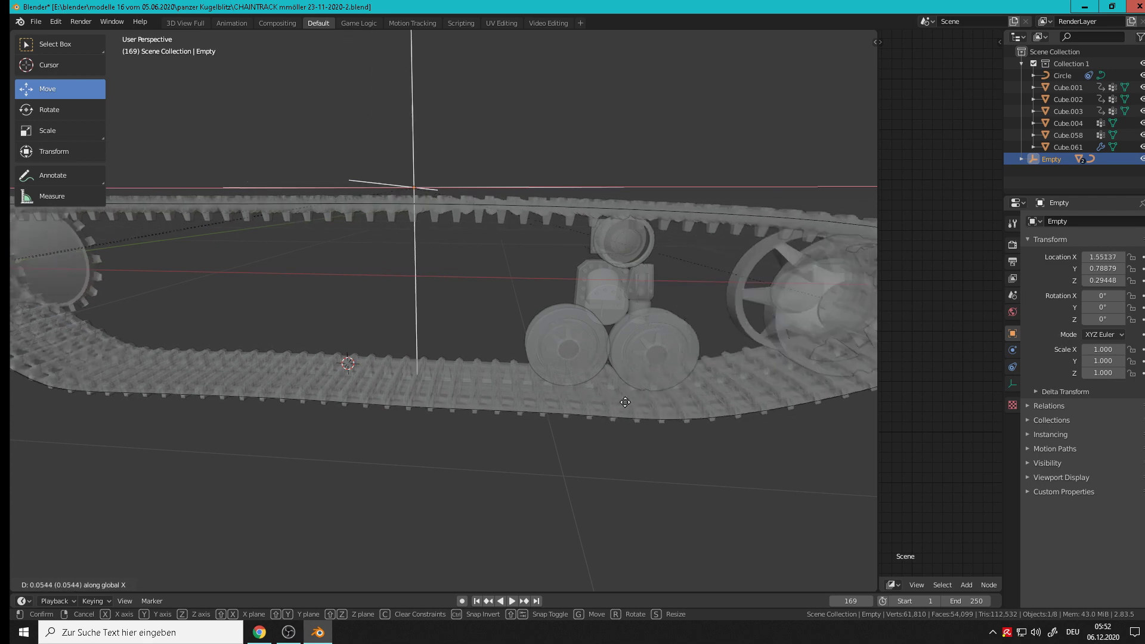
pyautogui.rightClick(599, 350)
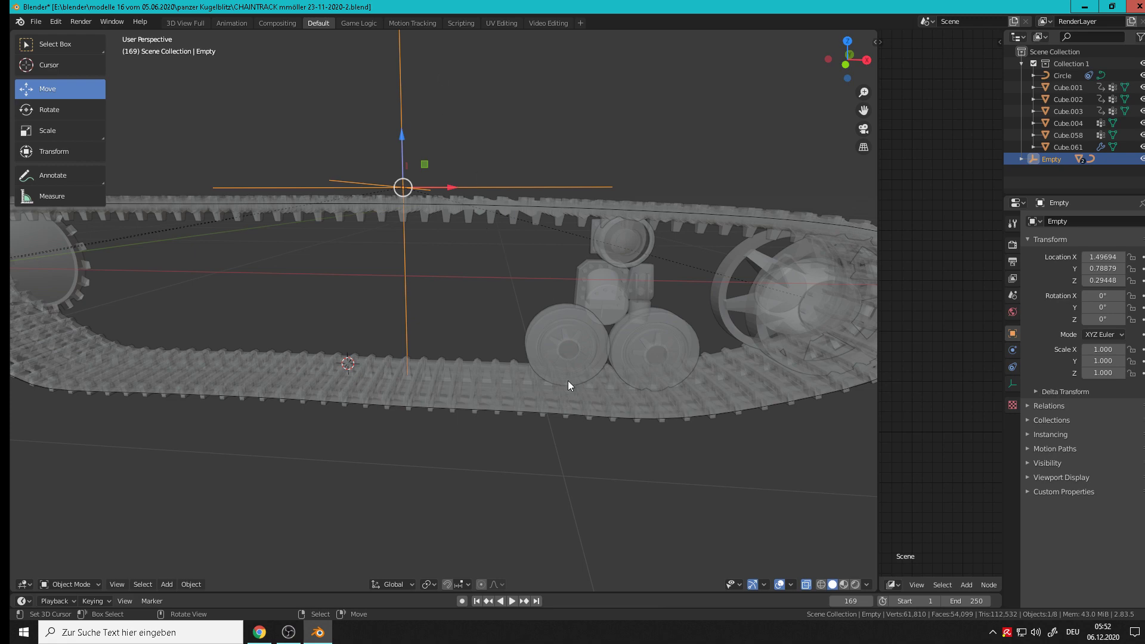
# Parent the road wheel Cube.003 to the Empty using the Object option
pyautogui.click(559, 338)
pyautogui.keyDown('shift'); pyautogui.click(399, 166); pyautogui.keyUp('shift')
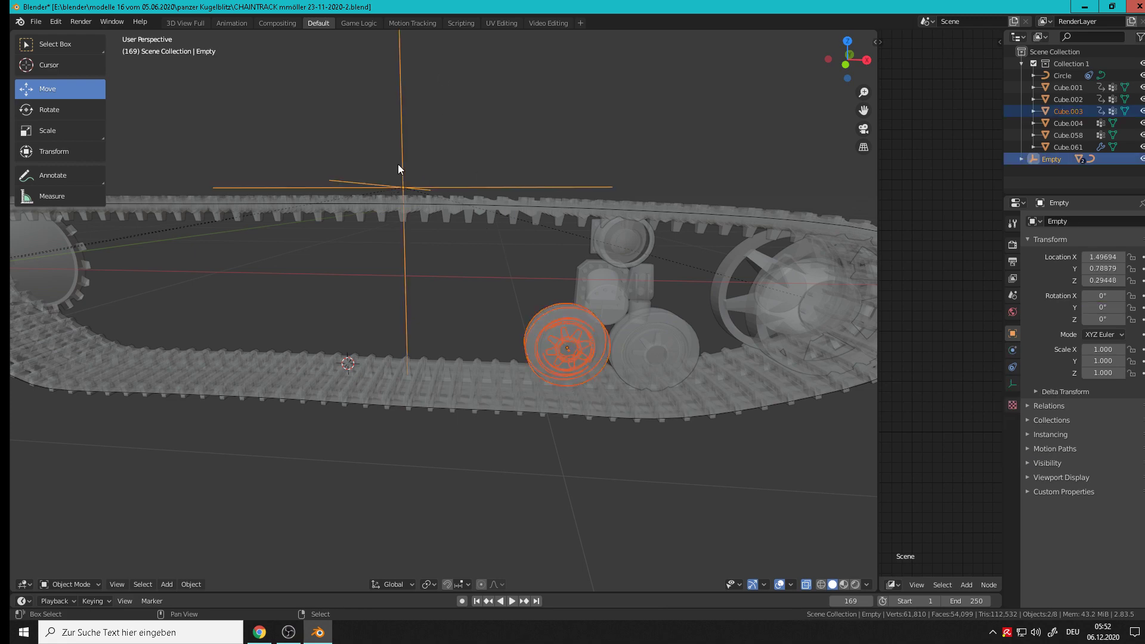
pyautogui.hotkey('ctrl', 'p')
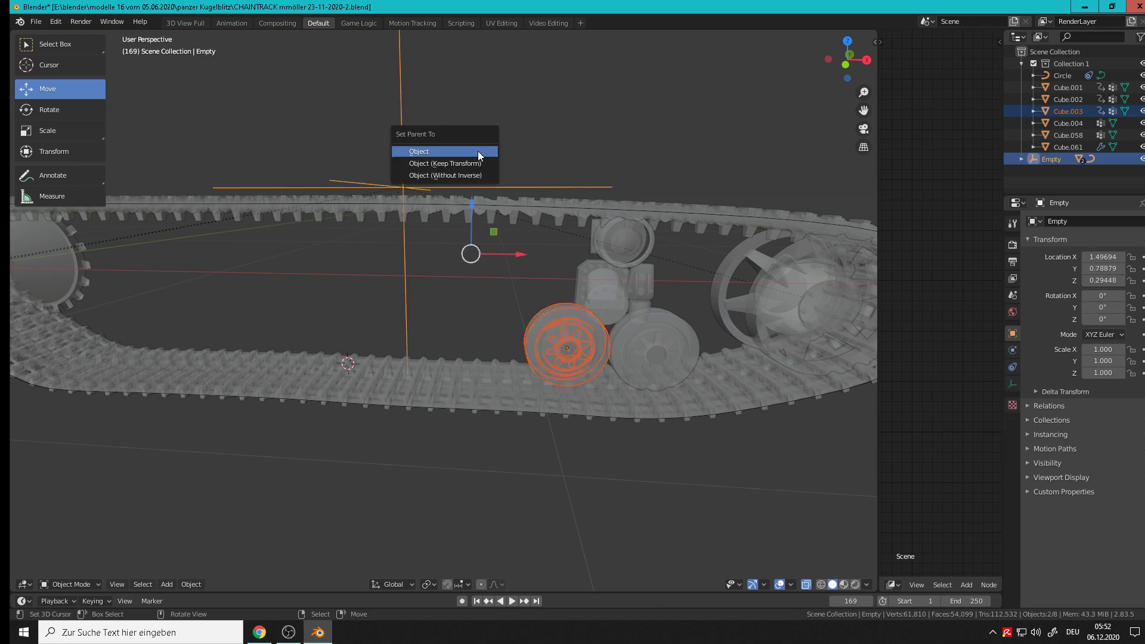
pyautogui.click(475, 155)
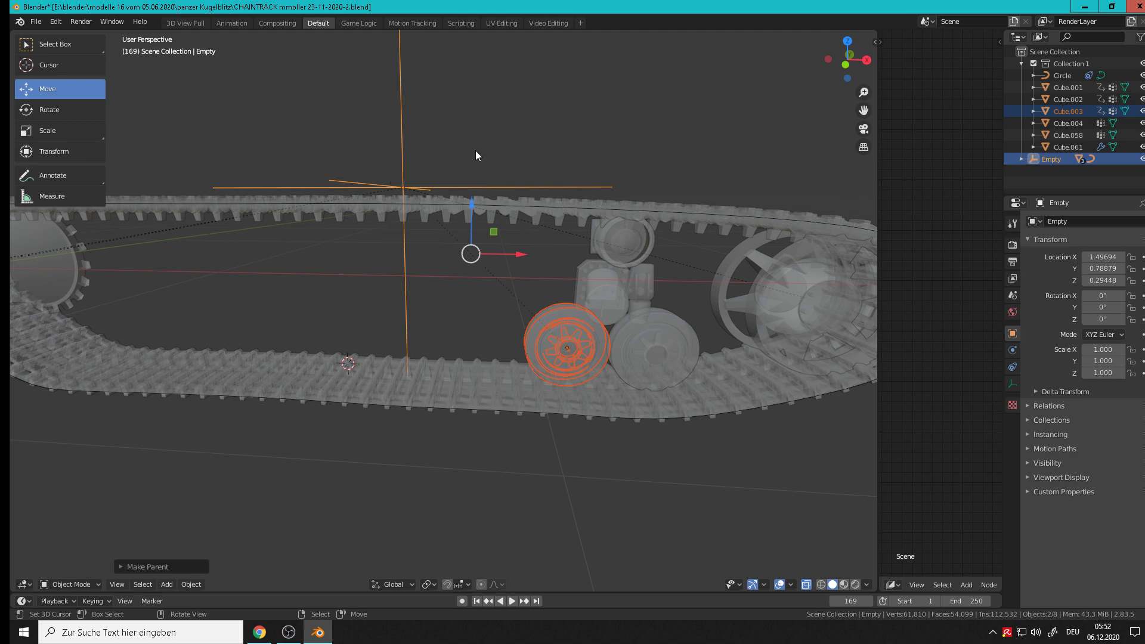
# Set the Y rotation driver expression of the road wheel Cube.003 to var * 16
pyautogui.click(567, 349)
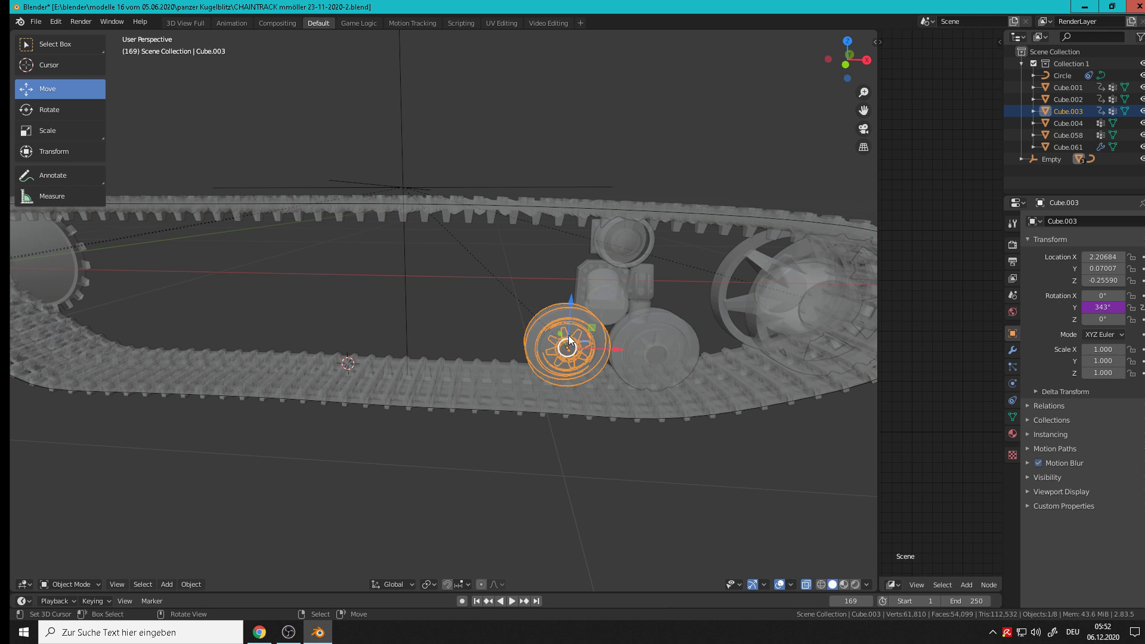
pyautogui.click(1102, 307)
pyautogui.write('var * 4')
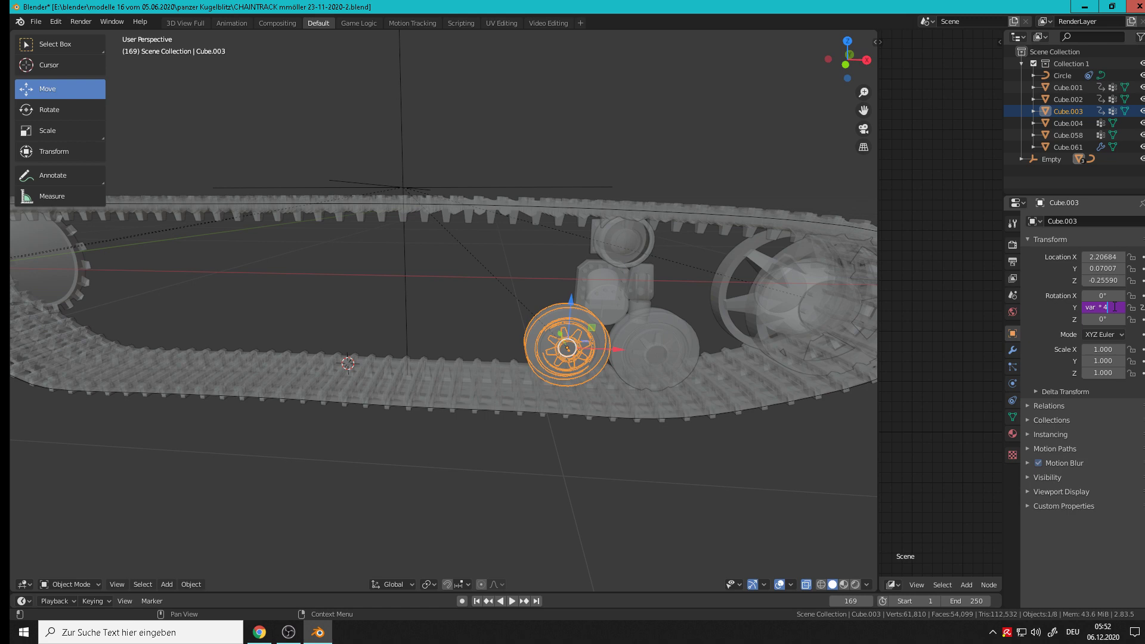
pyautogui.write('16')
pyautogui.press('Return')
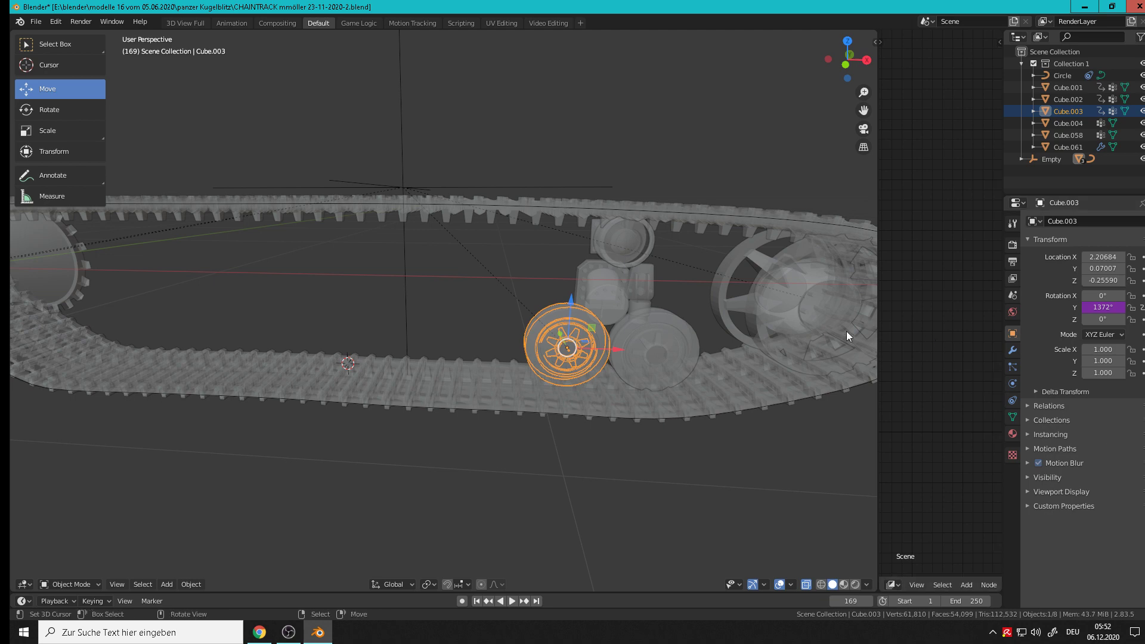
# Test the road wheel's faster rotation by moving the Empty about -0.43 along X, then return it to its starting position
pyautogui.scroll(-4, 596, 346)
pyautogui.click(451, 203)
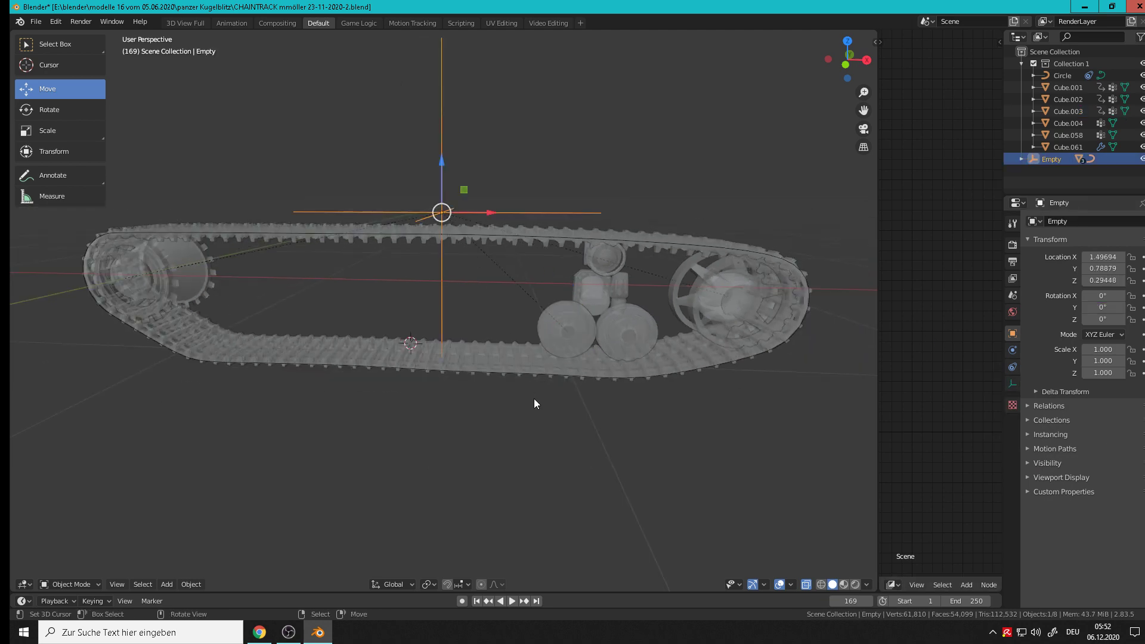
pyautogui.scroll(2, 535, 417)
pyautogui.press('g')
pyautogui.press('x')
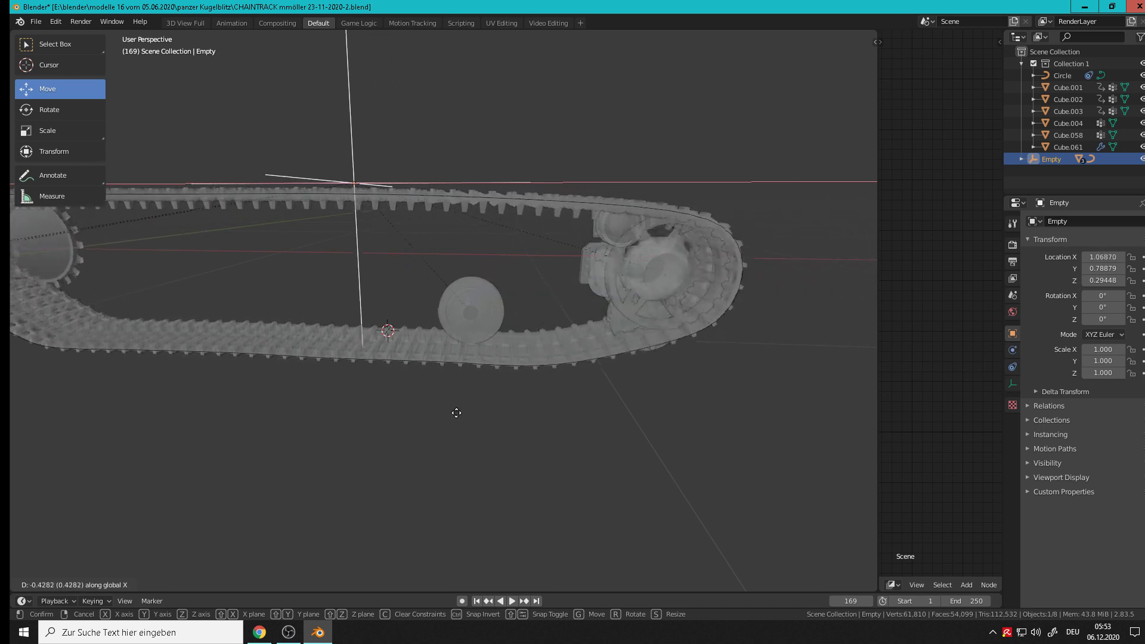
pyautogui.click(619, 421)
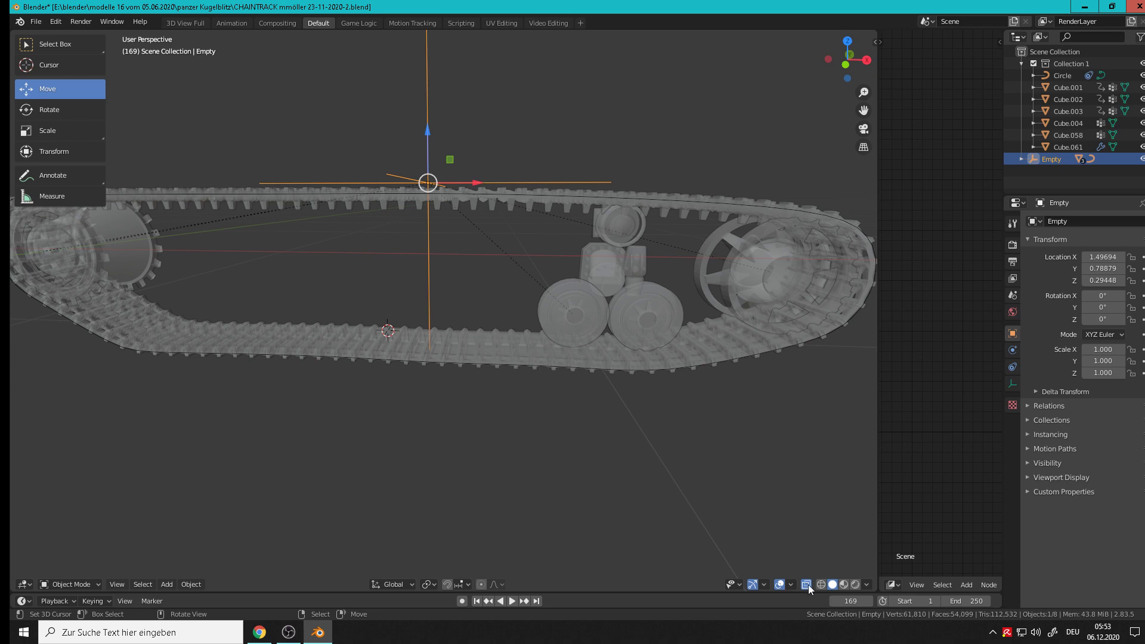
# Turn off X-ray display and test the whole track rig by moving the Empty about -2 along X, then cancel the move
pyautogui.scroll(-6, 632, 432)
pyautogui.moveTo(588, 404); pyautogui.dragTo(578, 381, button='middle')
pyautogui.press('g')
pyautogui.press('x')
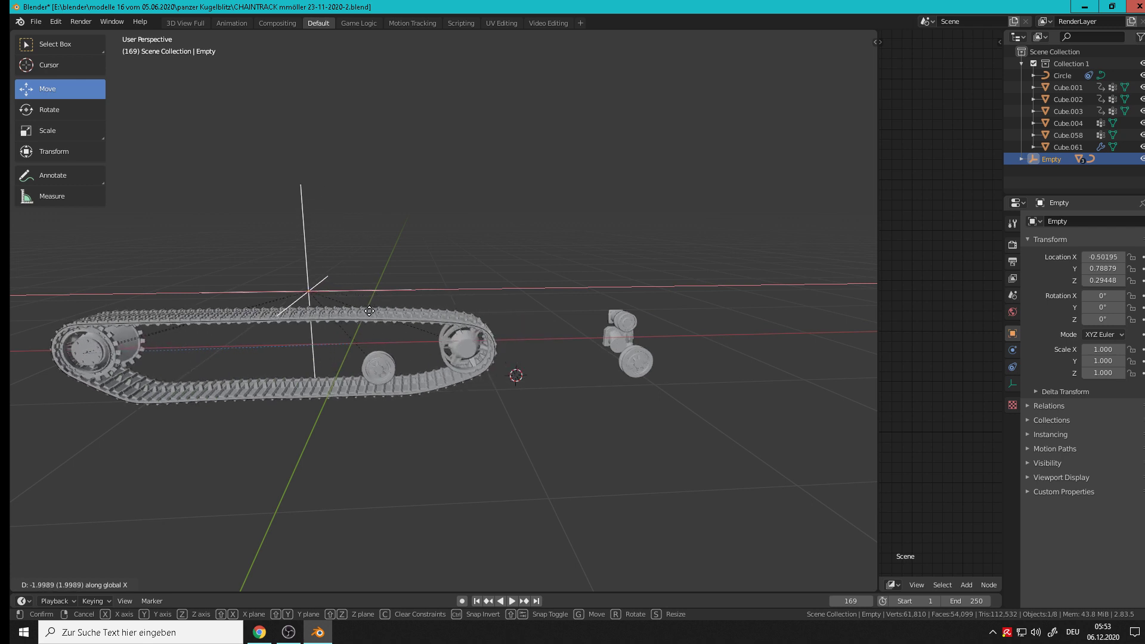
pyautogui.rightClick(589, 331)
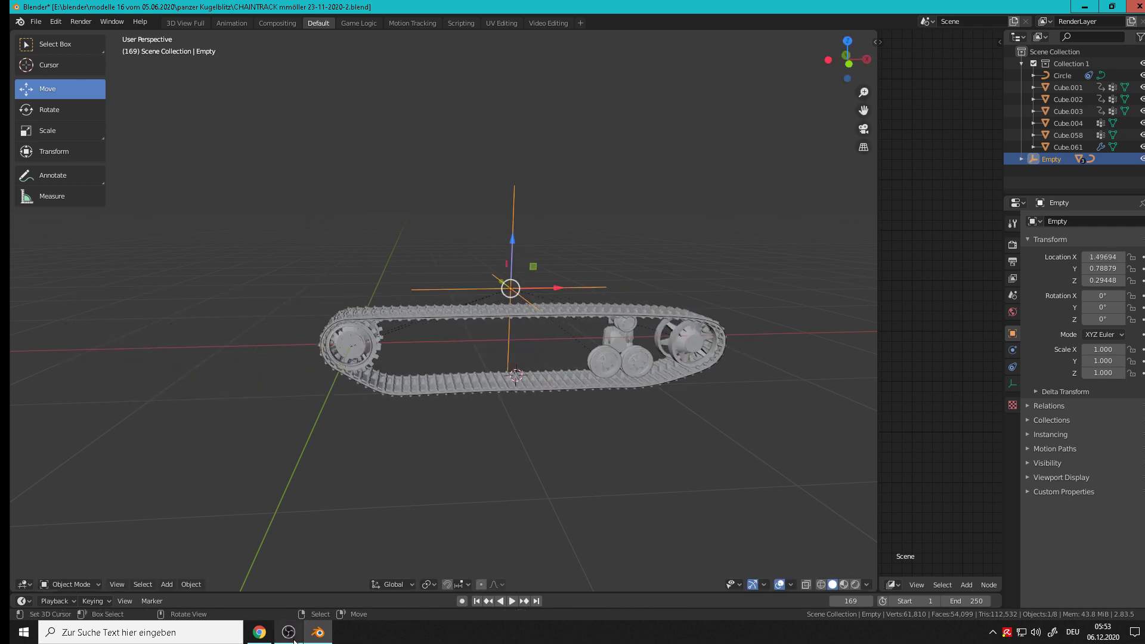
pyautogui.moveTo(296, 634)
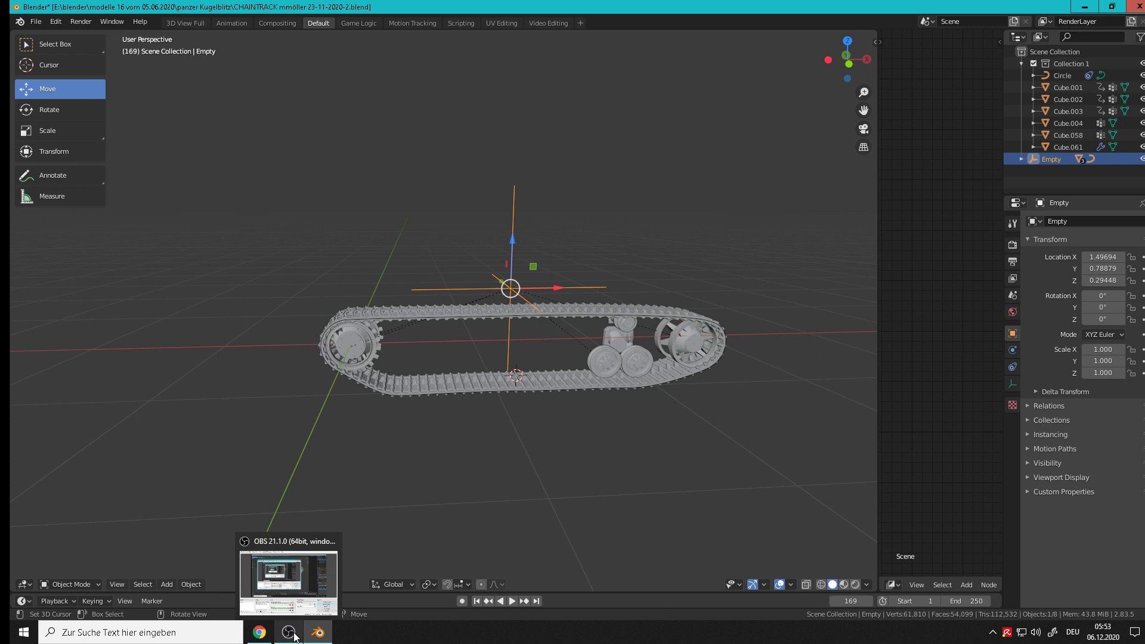
pyautogui.click(288, 632)
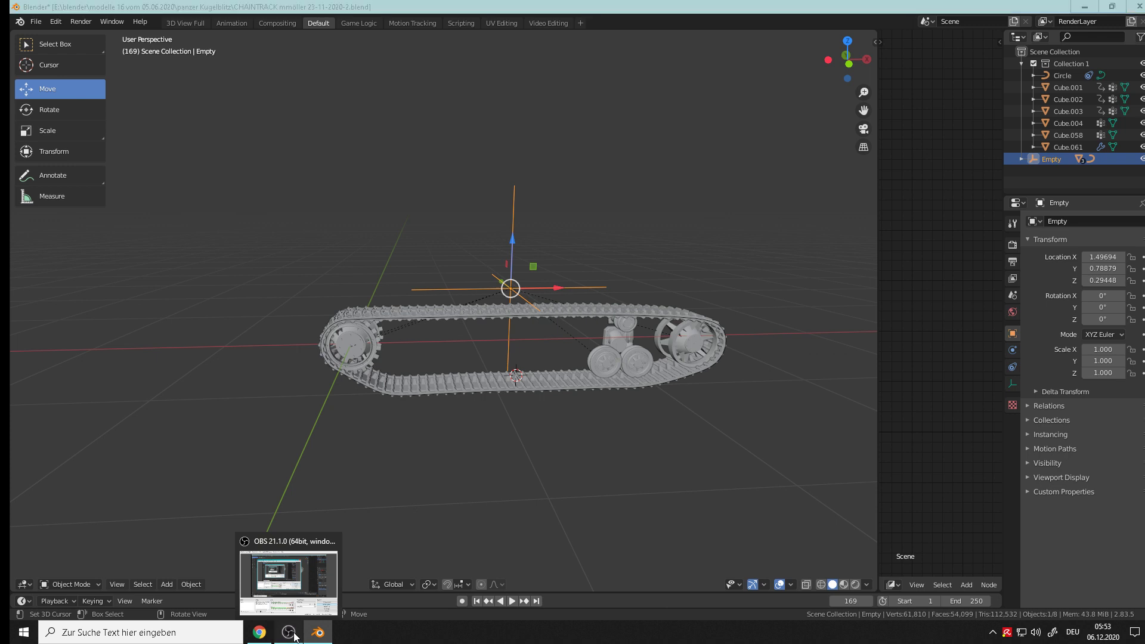